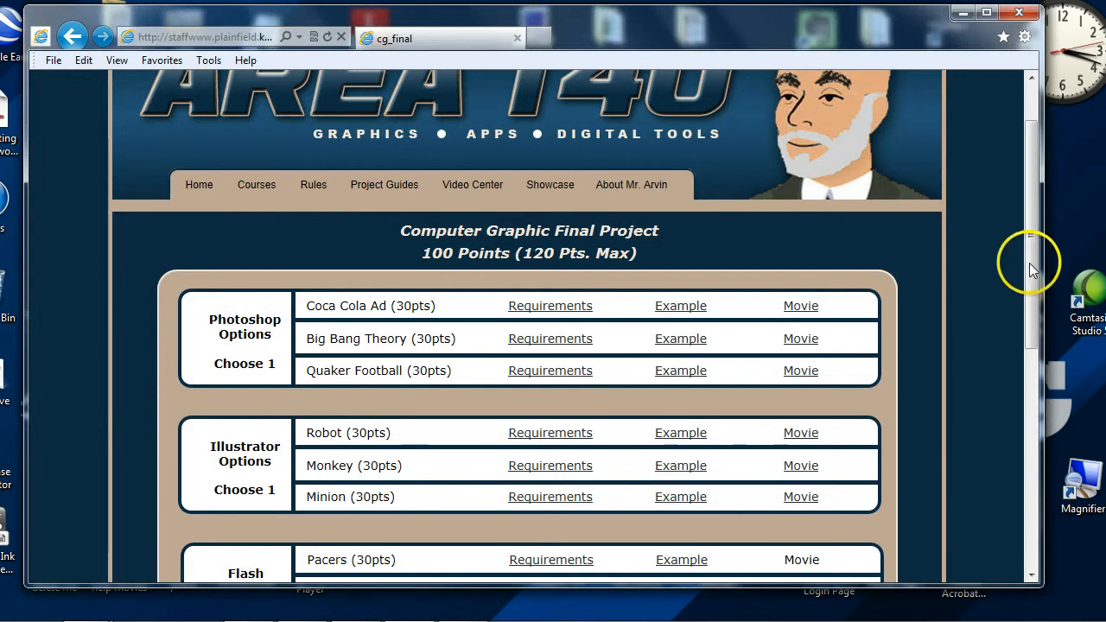
Open the requirements document for the Pacers project listed among the Flash options
{"action": "left_click_drag", "start_coordinate": [1030, 263], "coordinate": [1034, 352]}
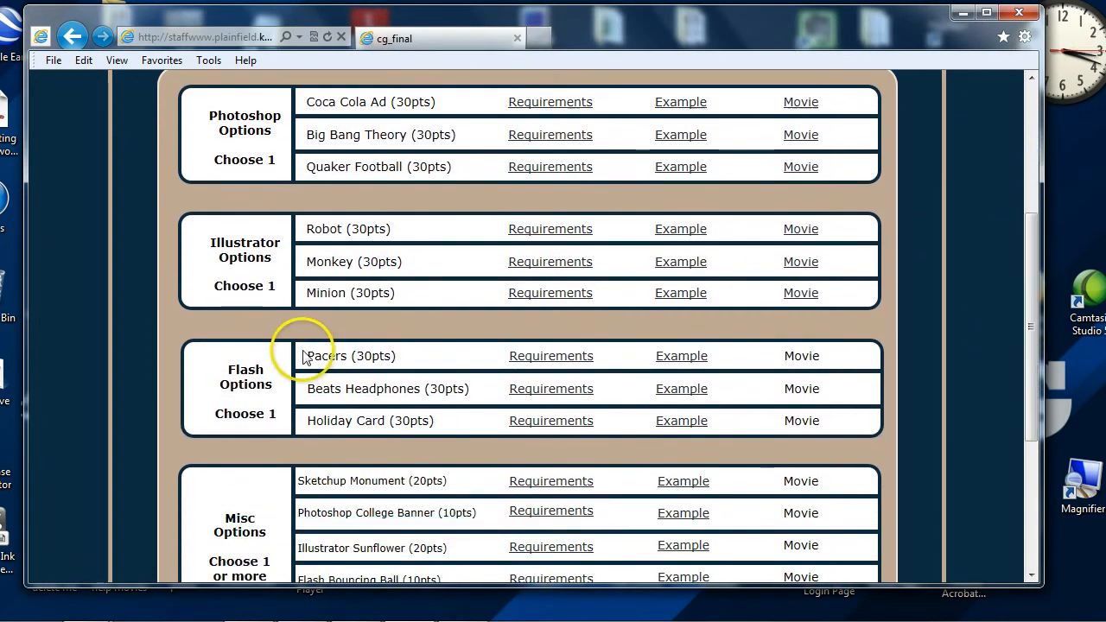
{"action": "mouse_move", "coordinate": [304, 357]}
{"action": "left_mouse_down"}
{"action": "mouse_move", "coordinate": [349, 365]}
{"action": "mouse_move", "coordinate": [367, 421]}
{"action": "mouse_move", "coordinate": [318, 390]}
{"action": "mouse_move", "coordinate": [375, 404]}
{"action": "mouse_move", "coordinate": [350, 421]}
{"action": "mouse_move", "coordinate": [312, 339]}
{"action": "mouse_move", "coordinate": [320, 356]}
{"action": "left_mouse_up"}
{"action": "triple_click", "coordinate": [338, 422]}
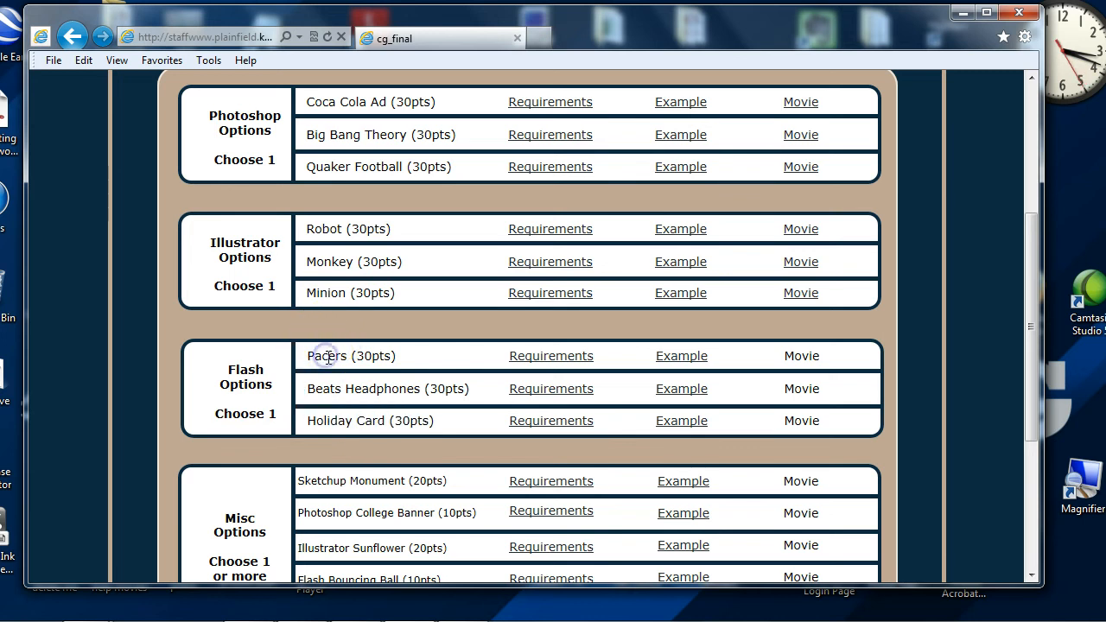
{"action": "left_click", "coordinate": [552, 356]}
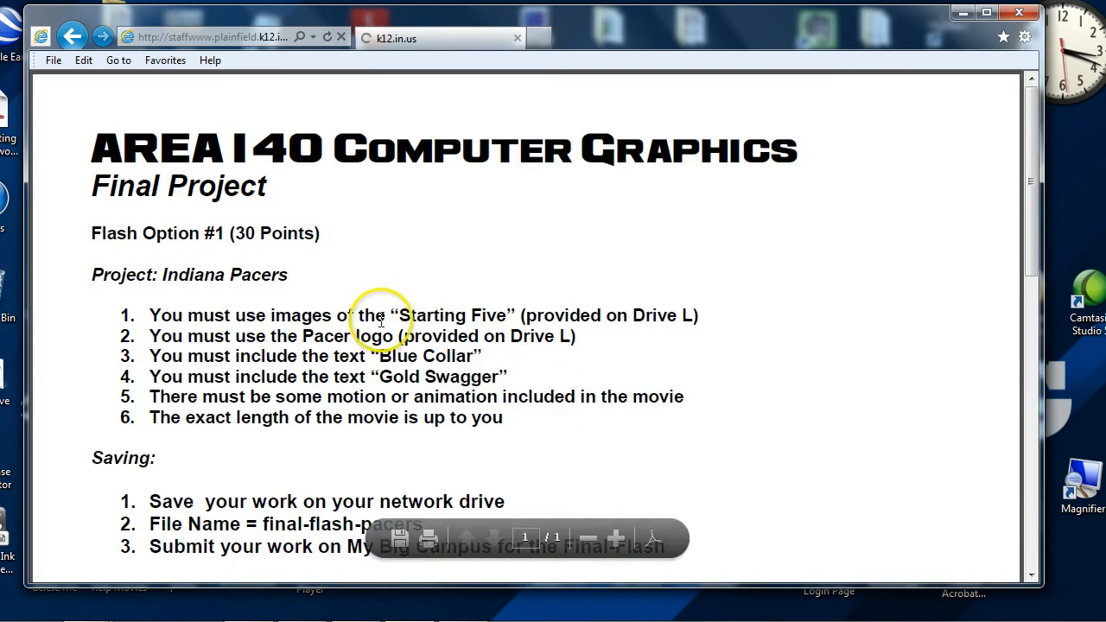
Examine the Indiana Pacers project requirements on images, logo, included text, animation and movie length
{"action": "left_click_drag", "start_coordinate": [354, 317], "coordinate": [437, 316]}
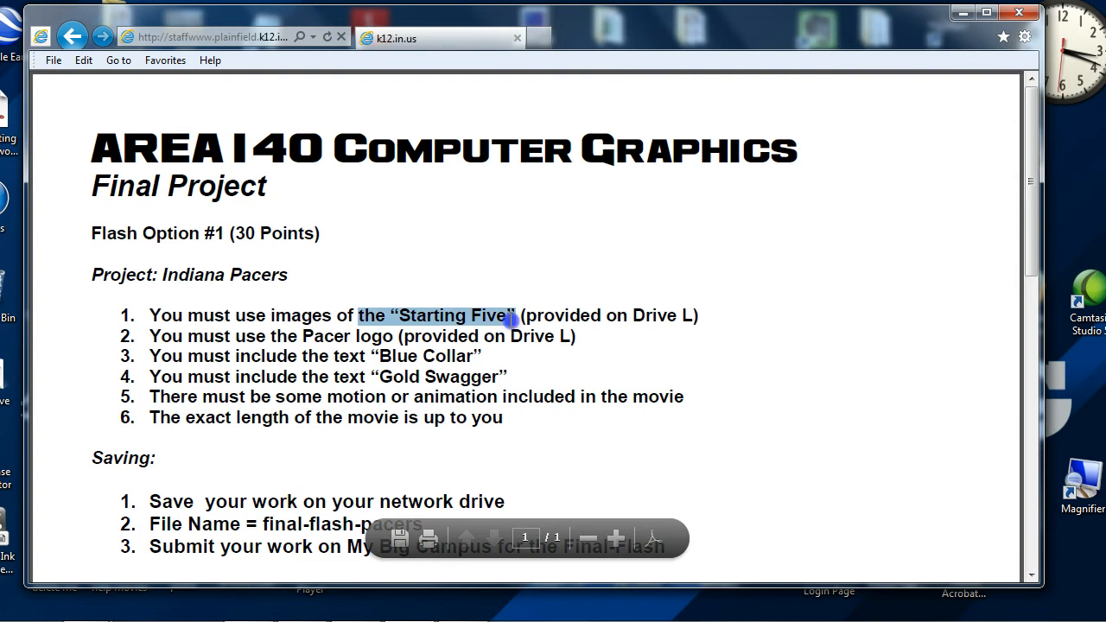
{"action": "left_click_drag", "start_coordinate": [512, 318], "coordinate": [513, 322]}
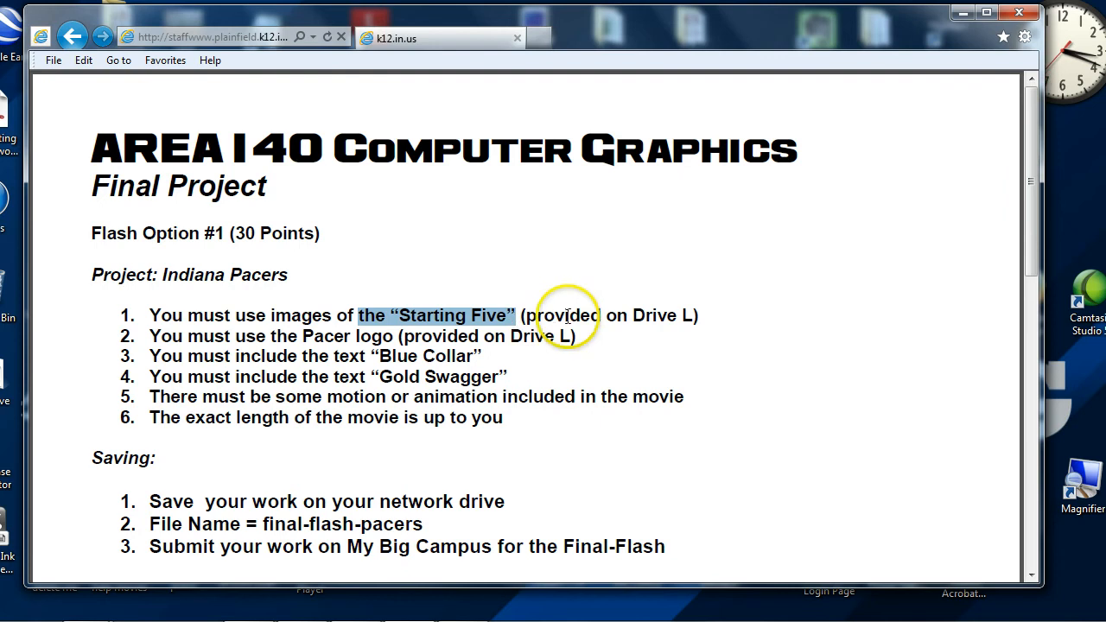
{"action": "left_click_drag", "start_coordinate": [524, 318], "coordinate": [670, 322]}
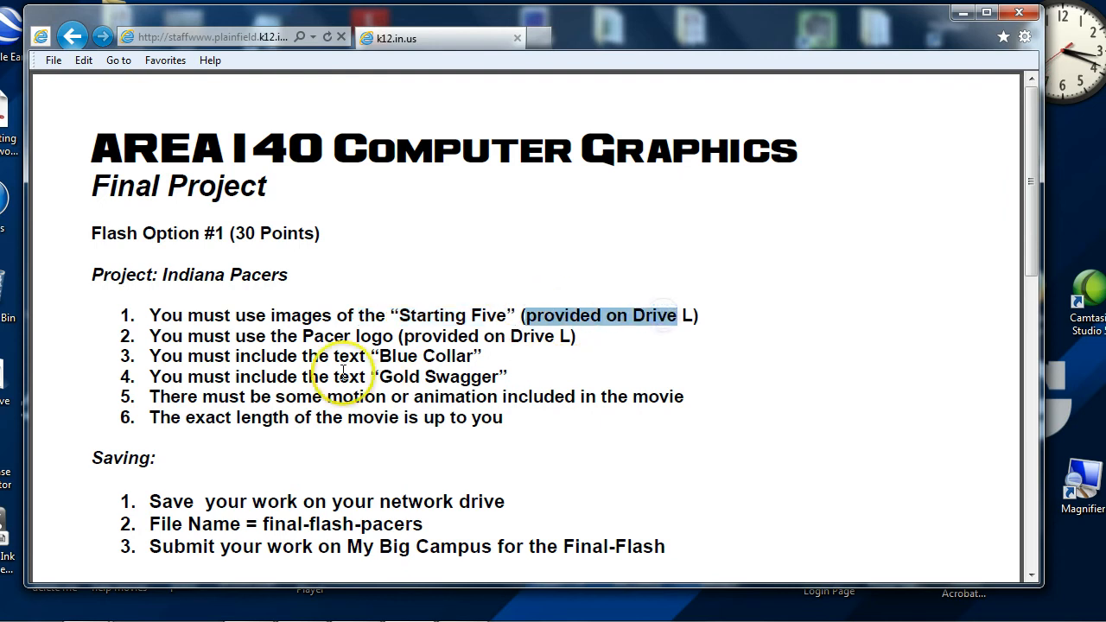
{"action": "left_click_drag", "start_coordinate": [298, 338], "coordinate": [362, 337]}
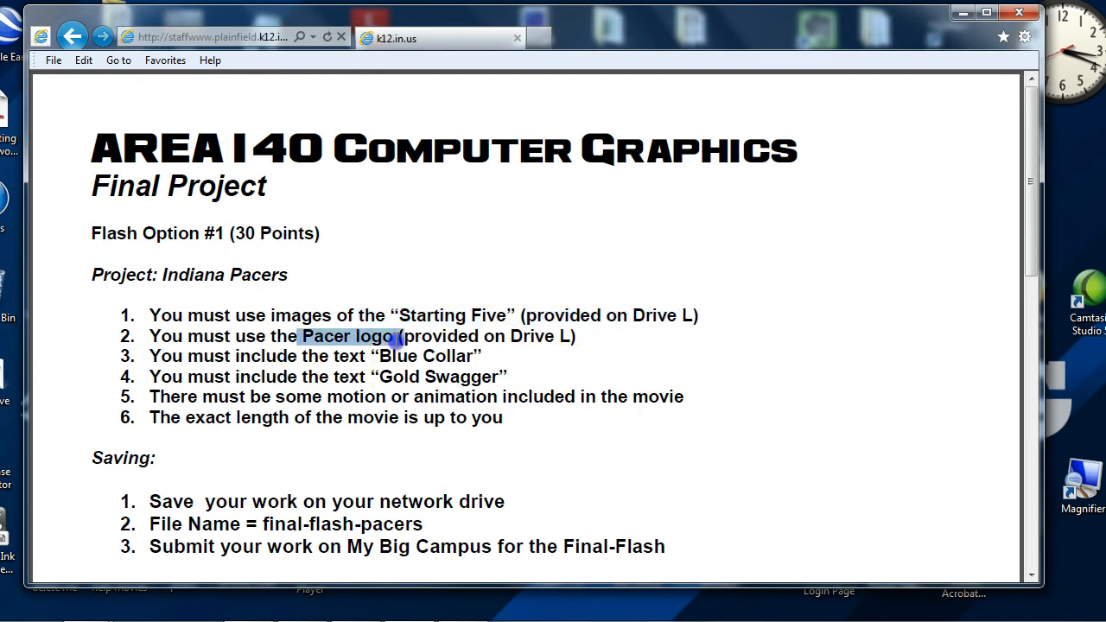
{"action": "left_click_drag", "start_coordinate": [437, 338], "coordinate": [555, 340]}
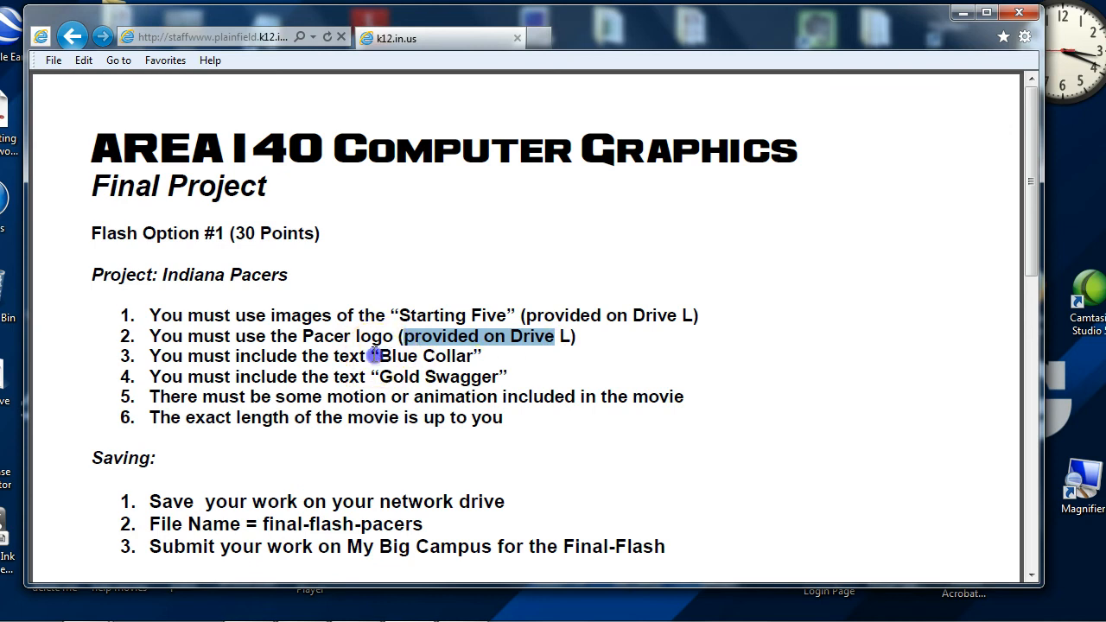
{"action": "left_click_drag", "start_coordinate": [370, 357], "coordinate": [430, 356]}
{"action": "left_click_drag", "start_coordinate": [361, 378], "coordinate": [497, 379]}
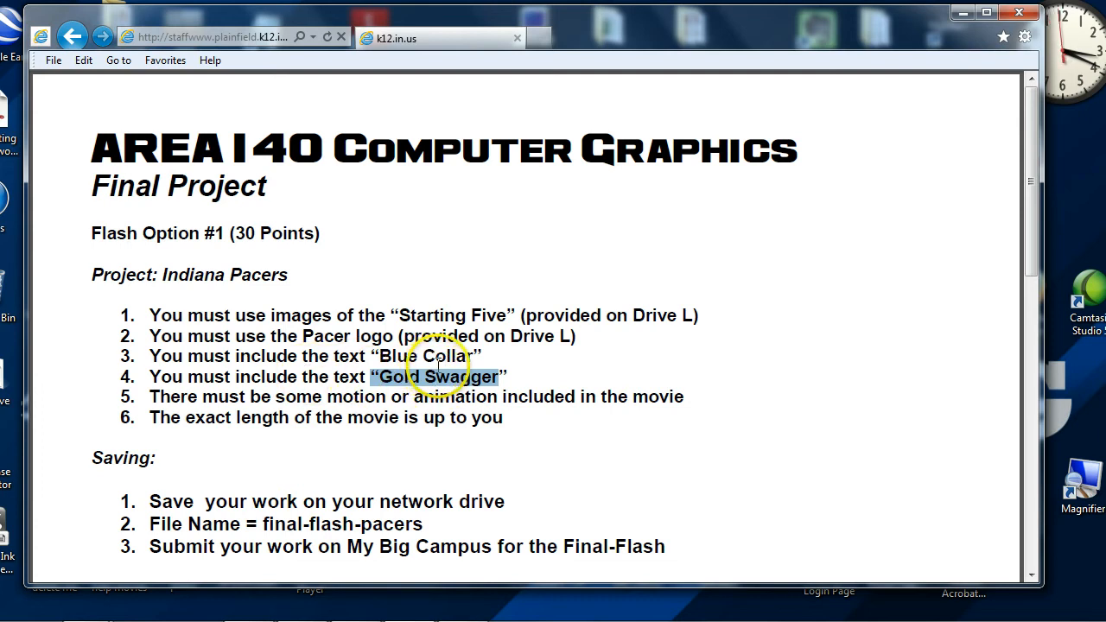
{"action": "left_click_drag", "start_coordinate": [276, 397], "coordinate": [456, 397]}
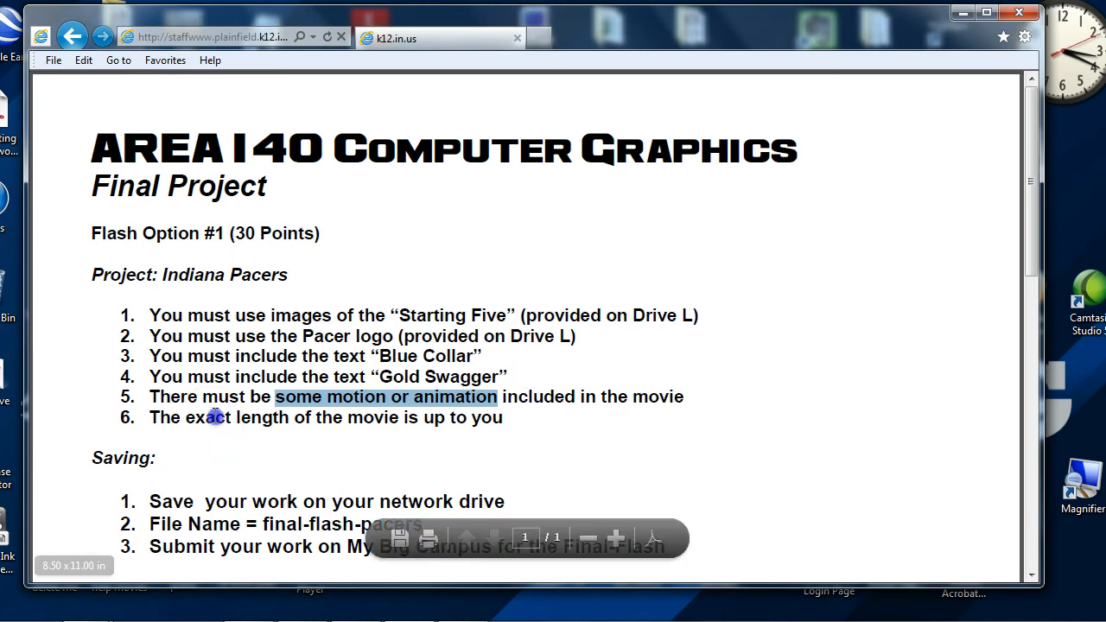
{"action": "left_click_drag", "start_coordinate": [186, 418], "coordinate": [508, 421]}
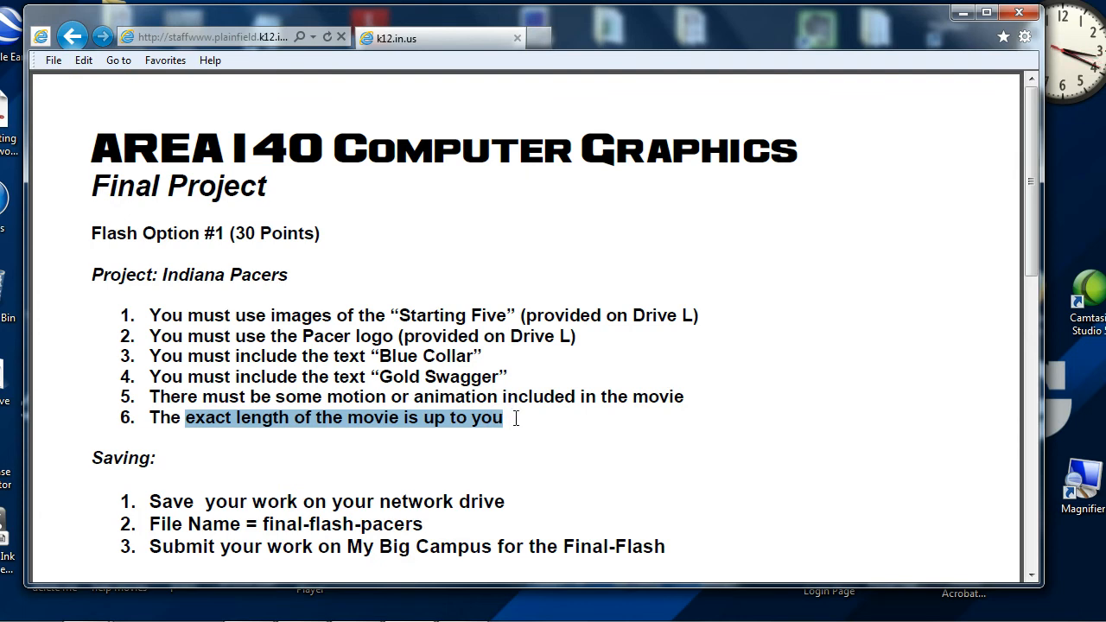
Read the saving instructions covering the save location, file name and submission, marking the key words
{"action": "left_click_drag", "start_coordinate": [253, 502], "coordinate": [478, 494]}
{"action": "scroll", "coordinate": [490, 493], "scroll_direction": "down", "scroll_amount": 2}
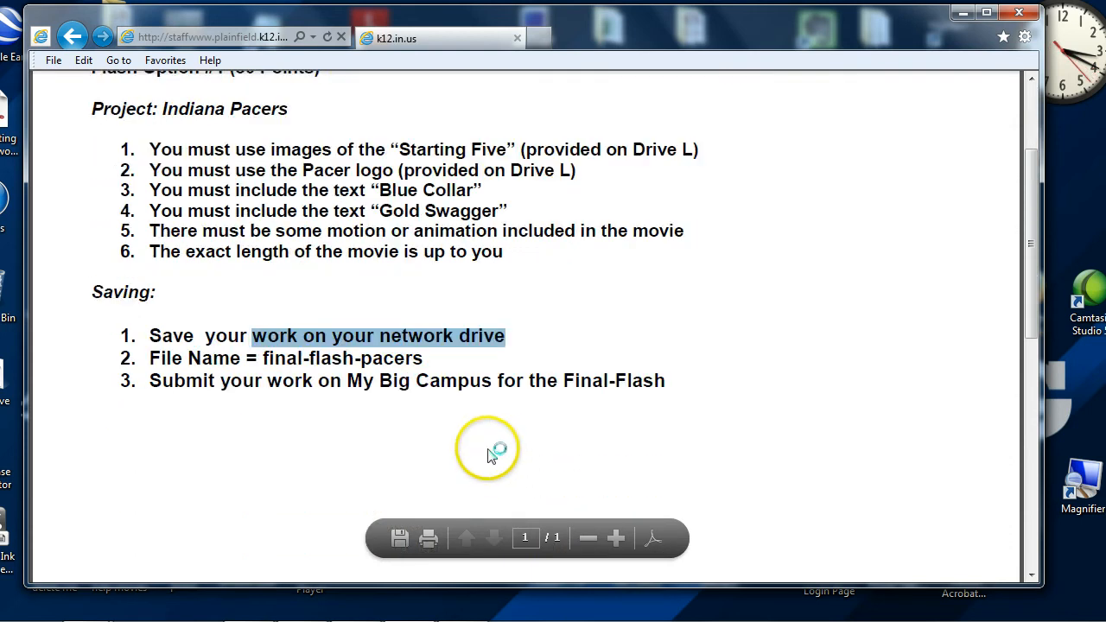
{"action": "double_click", "coordinate": [272, 359]}
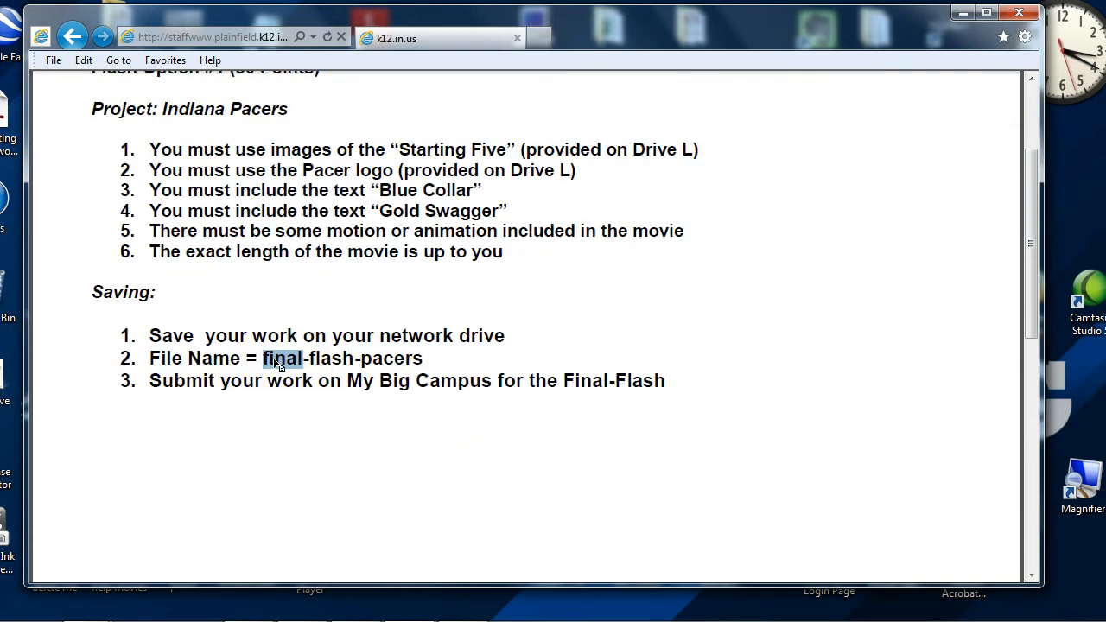
{"action": "left_click", "coordinate": [336, 358]}
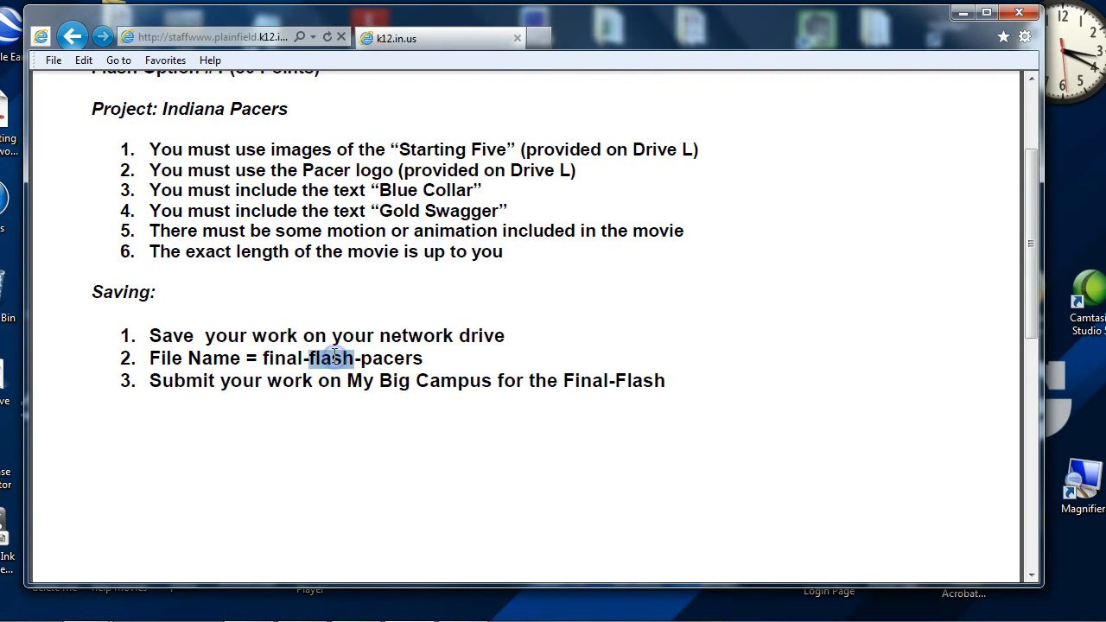
{"action": "double_click", "coordinate": [391, 357]}
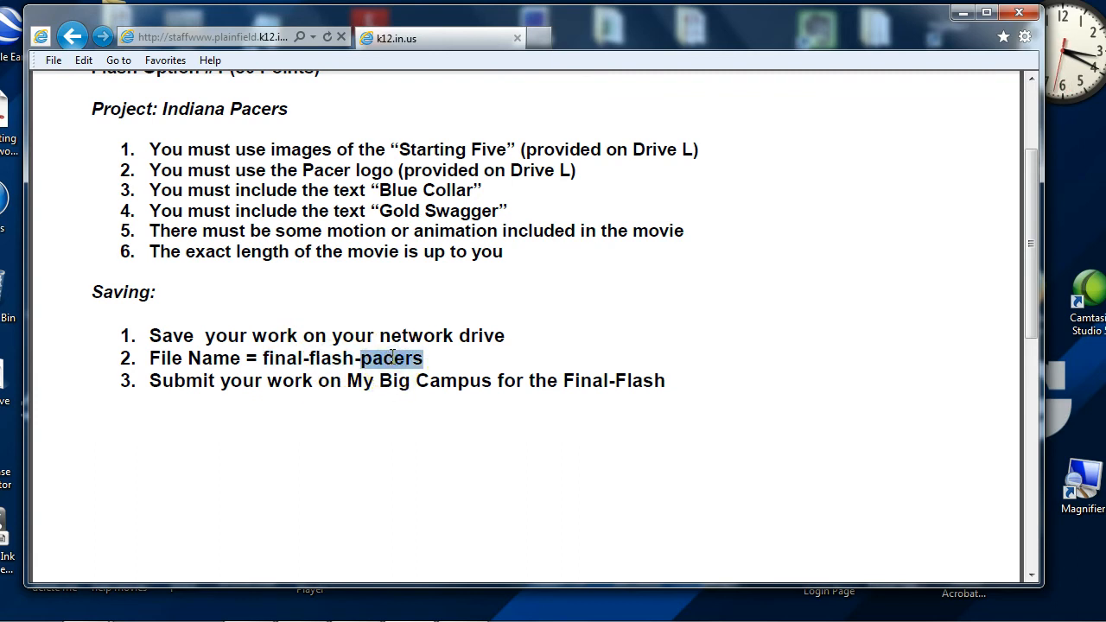
{"action": "double_click", "coordinate": [283, 360]}
{"action": "double_click", "coordinate": [321, 357]}
{"action": "double_click", "coordinate": [381, 360]}
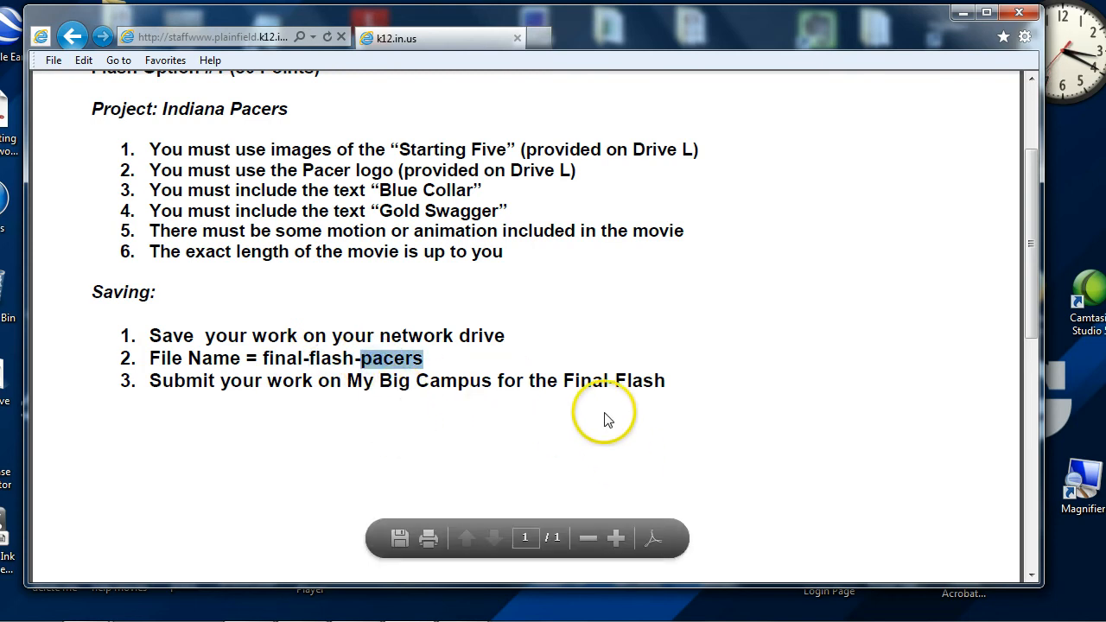
{"action": "double_click", "coordinate": [581, 382]}
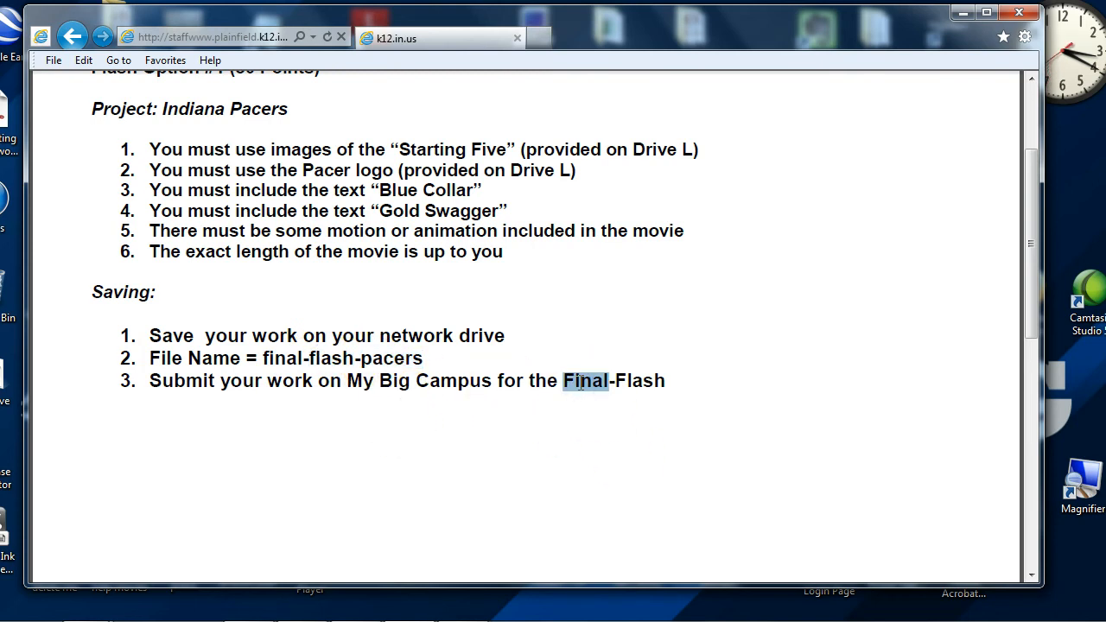
{"action": "left_click_drag", "start_coordinate": [591, 385], "coordinate": [610, 387]}
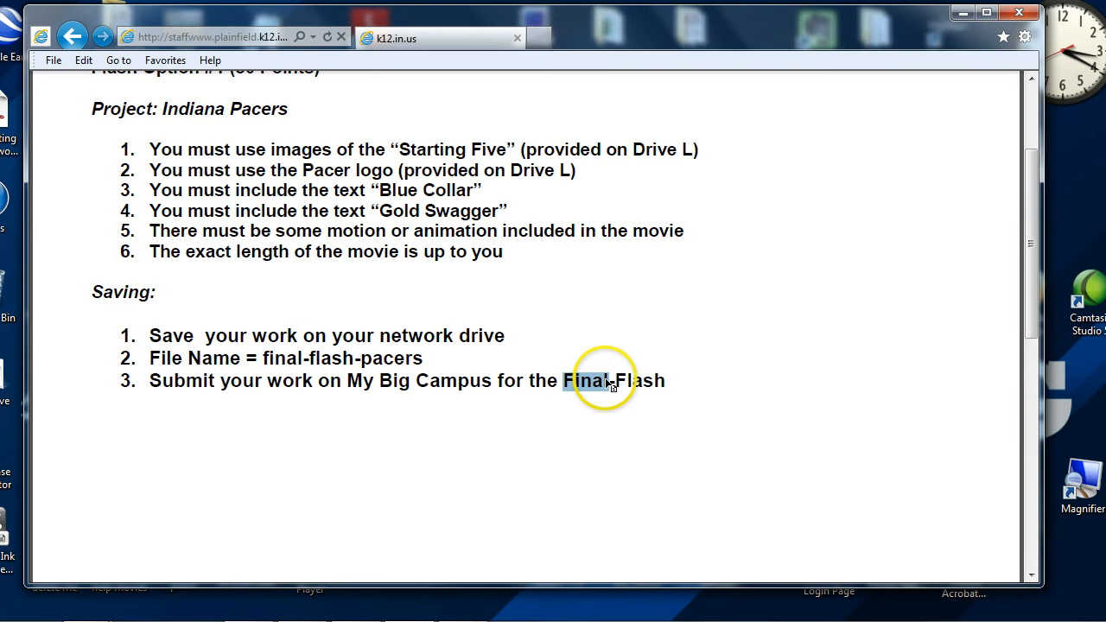
{"action": "scroll", "coordinate": [610, 387], "scroll_direction": "up", "scroll_amount": 4}
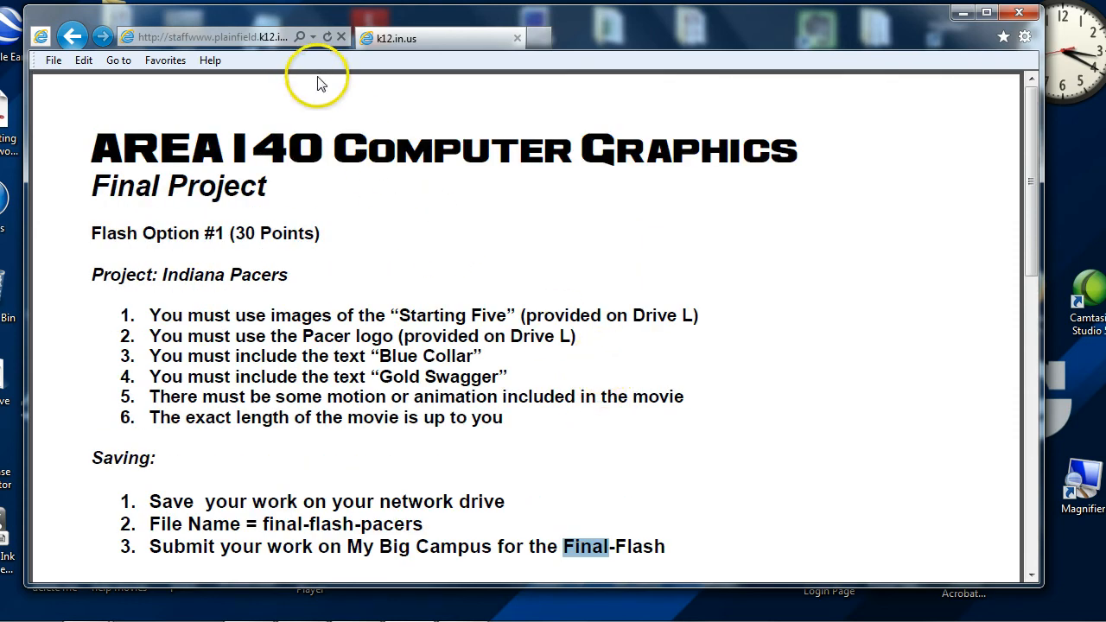
Go back to the project list, view the Pacers Flash example, and return to the list
{"action": "left_click", "coordinate": [72, 36]}
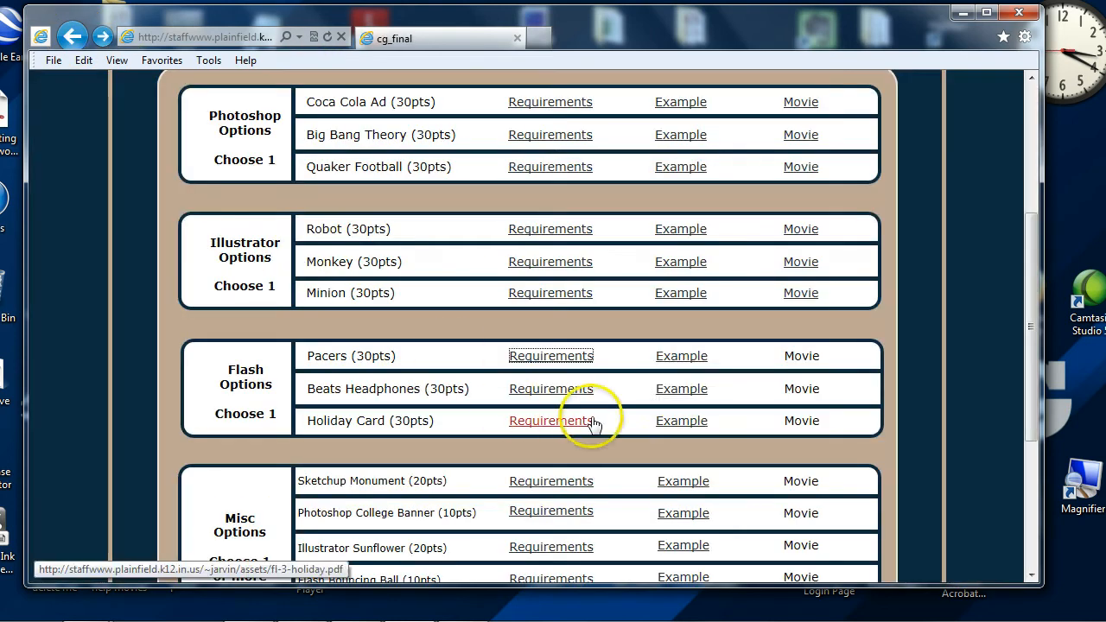
{"action": "left_click", "coordinate": [681, 356]}
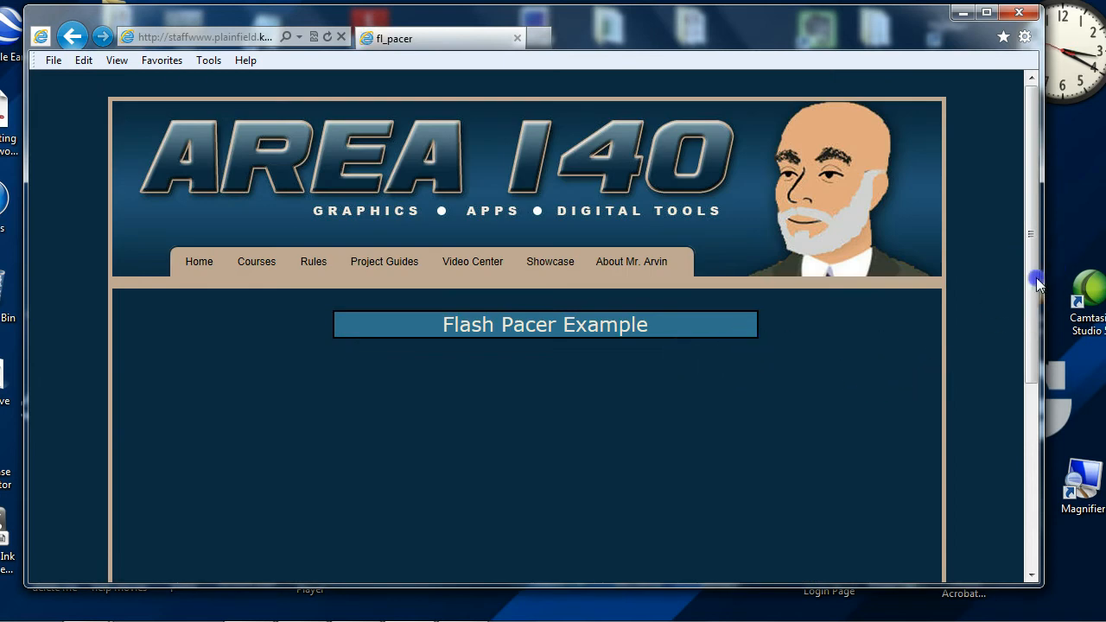
{"action": "left_click_drag", "start_coordinate": [1037, 273], "coordinate": [1045, 390]}
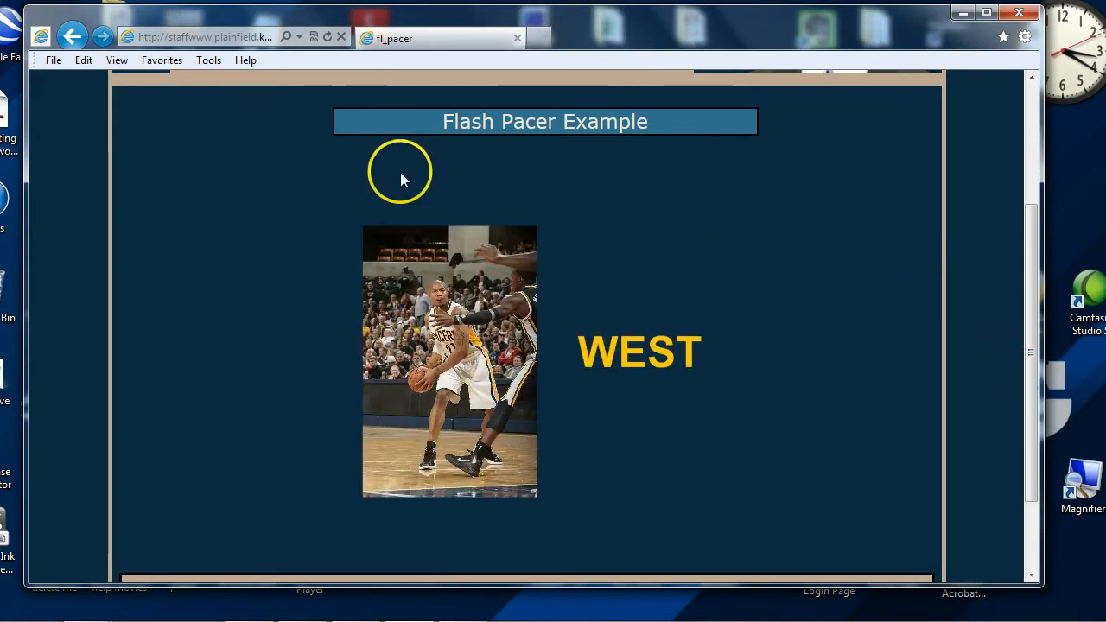
{"action": "left_click", "coordinate": [72, 36]}
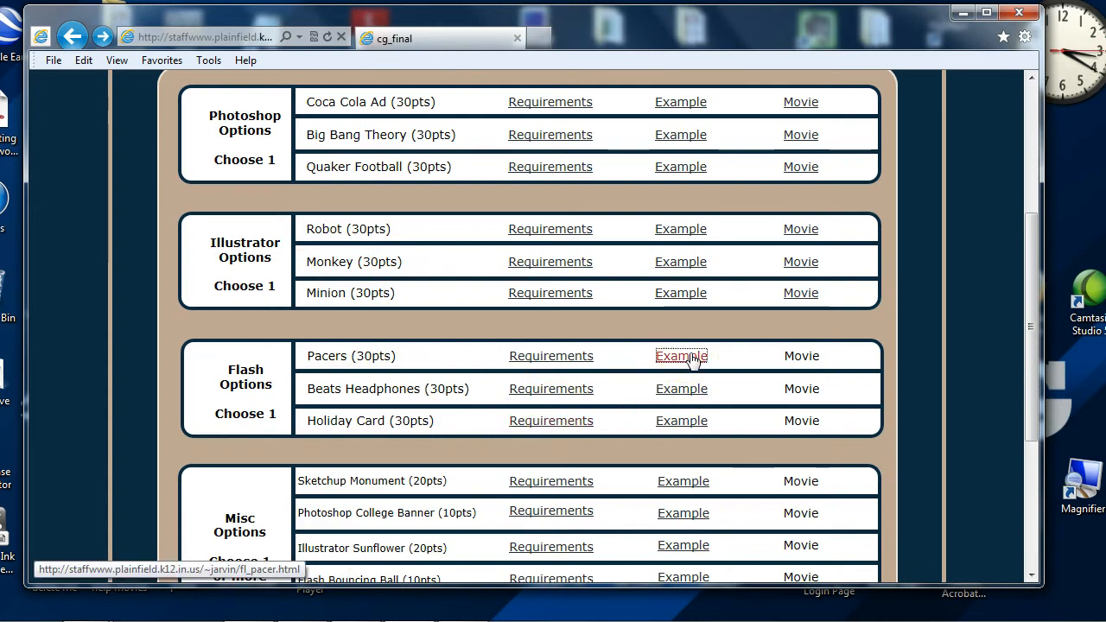
Switch to Flash and scrub through the pacer_demo timeline to examine its player frames, returning to frame 1
{"action": "key", "text": "alt+Tab"}
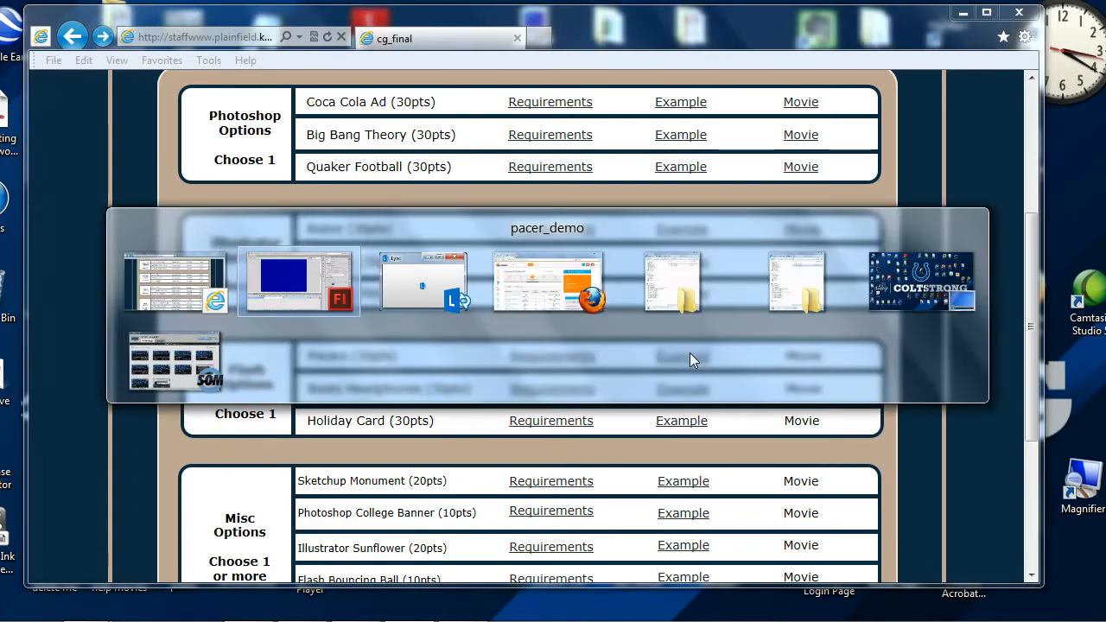
{"action": "left_click", "coordinate": [679, 355]}
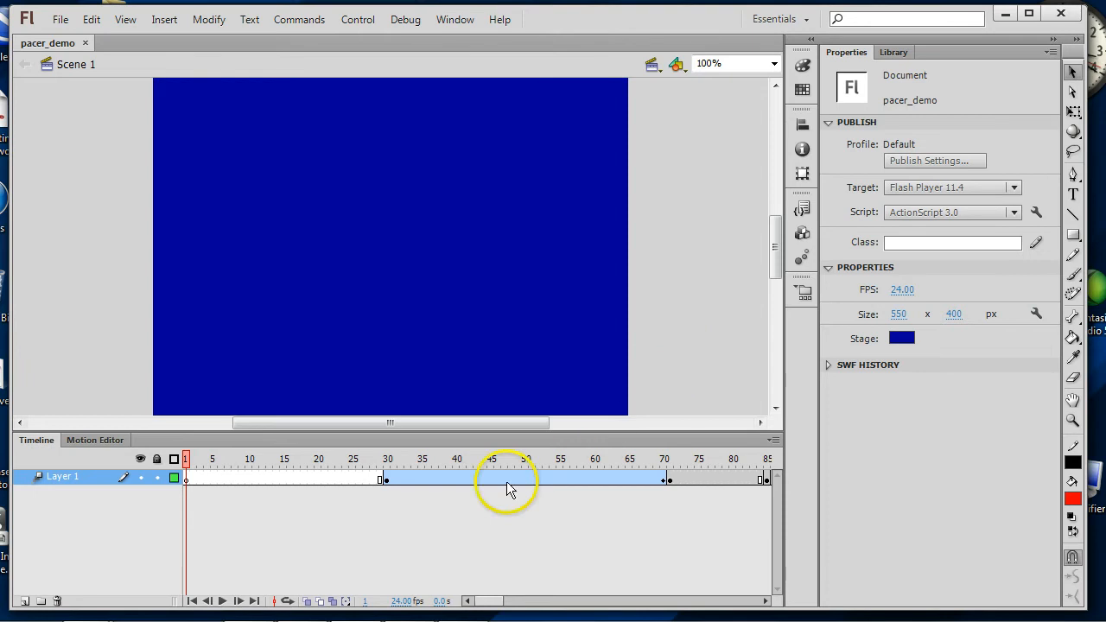
{"action": "left_click", "coordinate": [191, 466]}
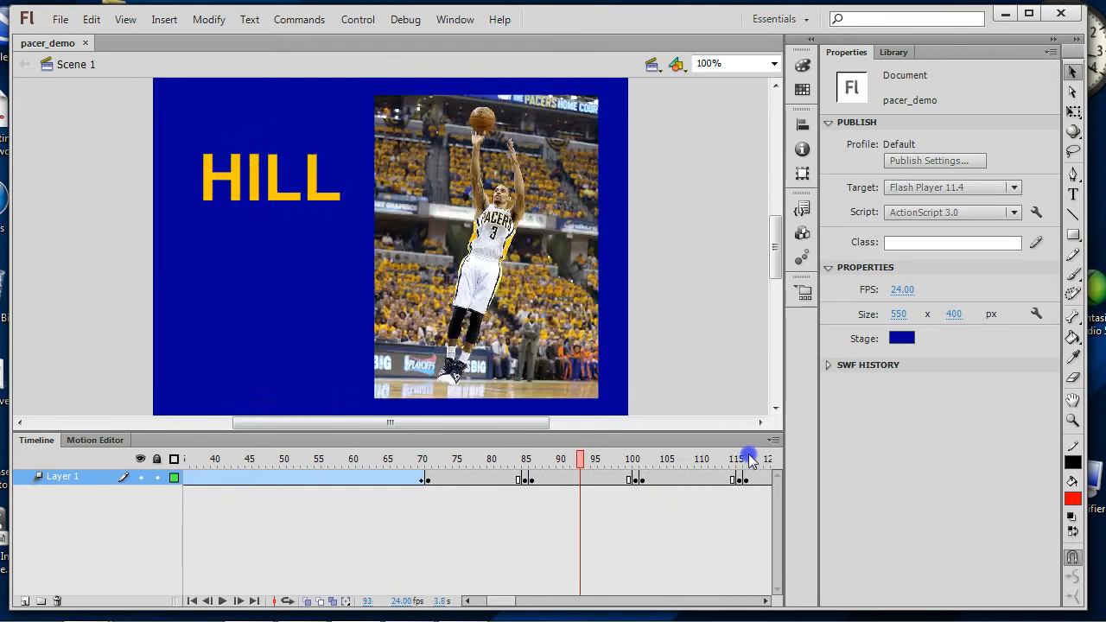
{"action": "left_click", "coordinate": [569, 479]}
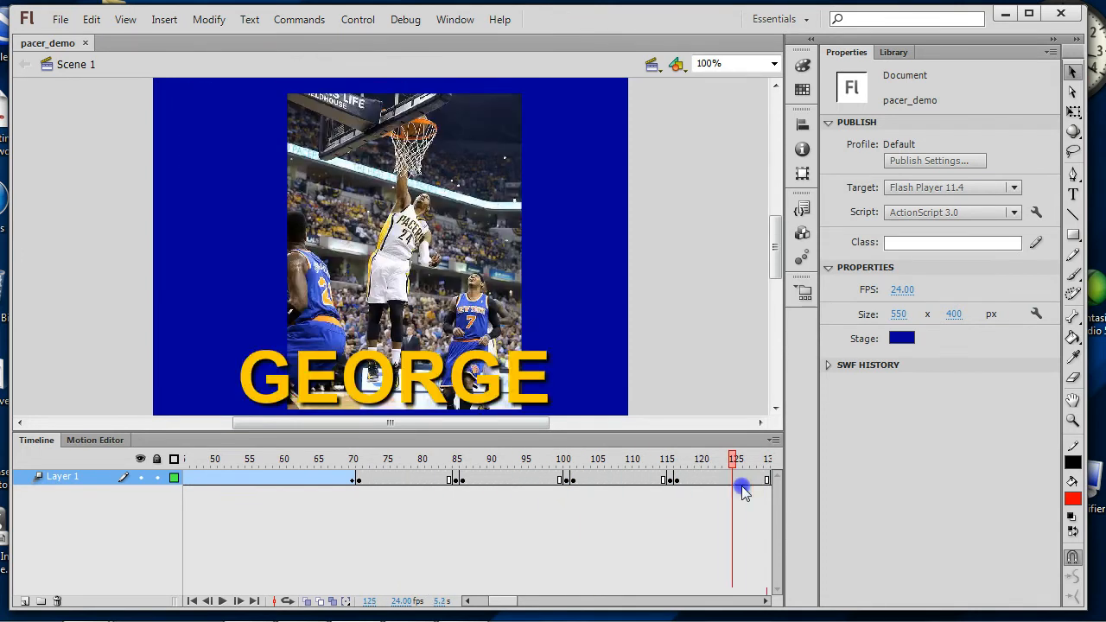
{"action": "left_click_drag", "start_coordinate": [750, 505], "coordinate": [68, 529]}
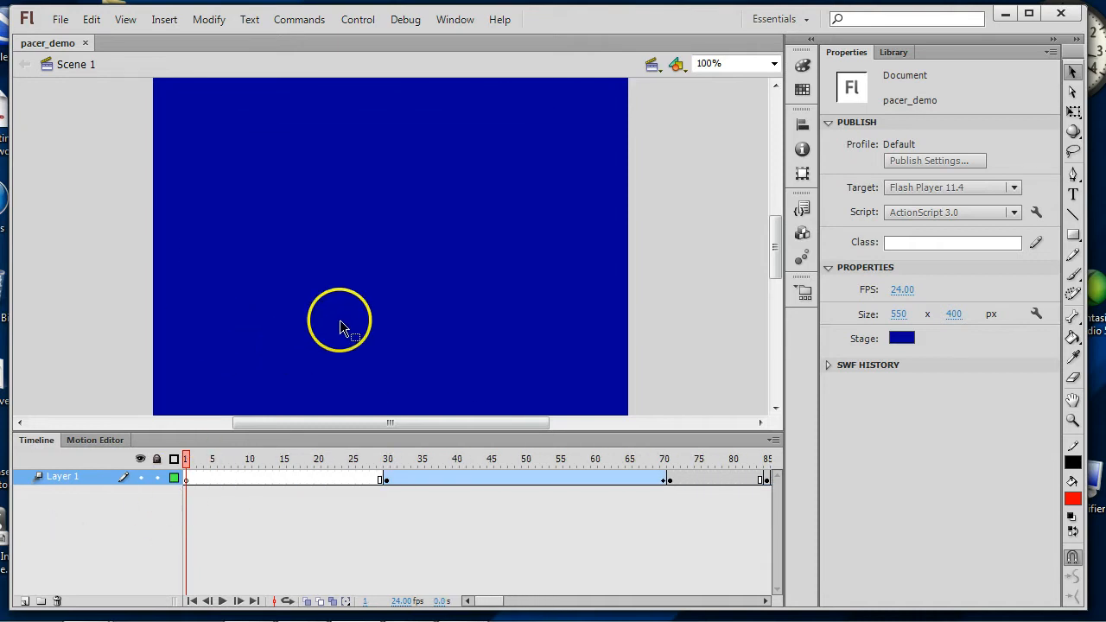
Create a new Flash document and set its stage color to blue
{"action": "left_click", "coordinate": [60, 20]}
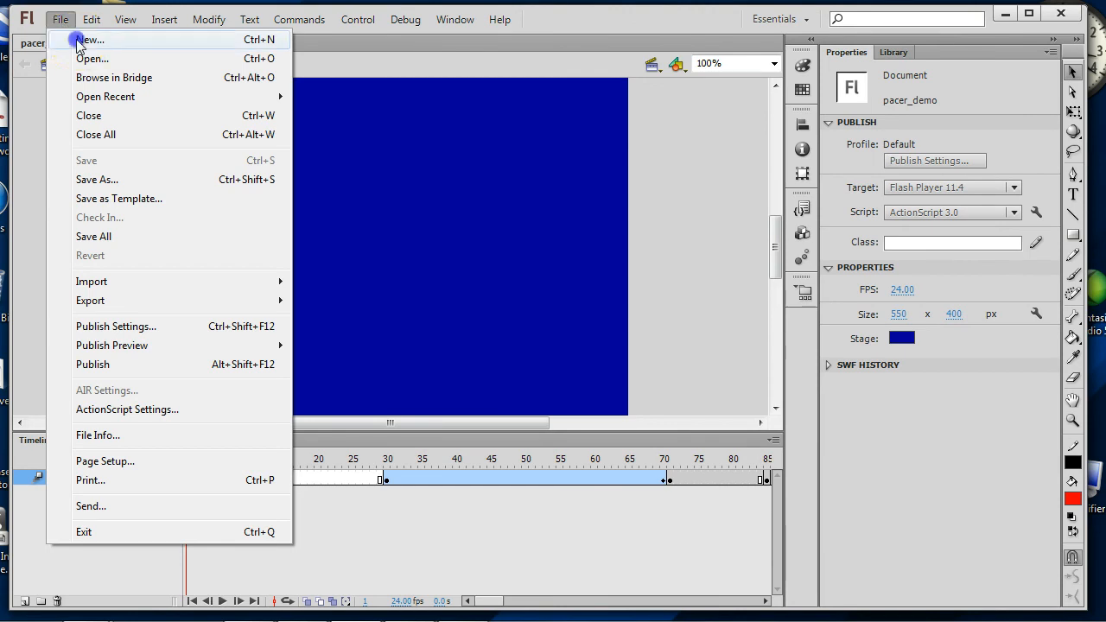
{"action": "left_click", "coordinate": [86, 39]}
{"action": "left_click", "coordinate": [573, 402]}
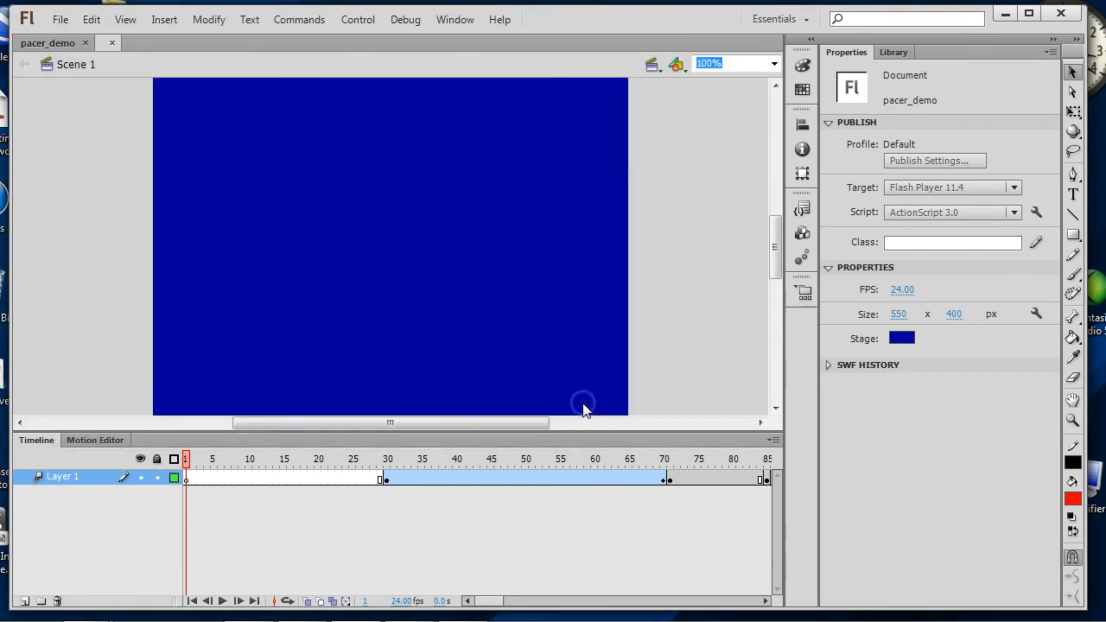
{"action": "left_click", "coordinate": [901, 340]}
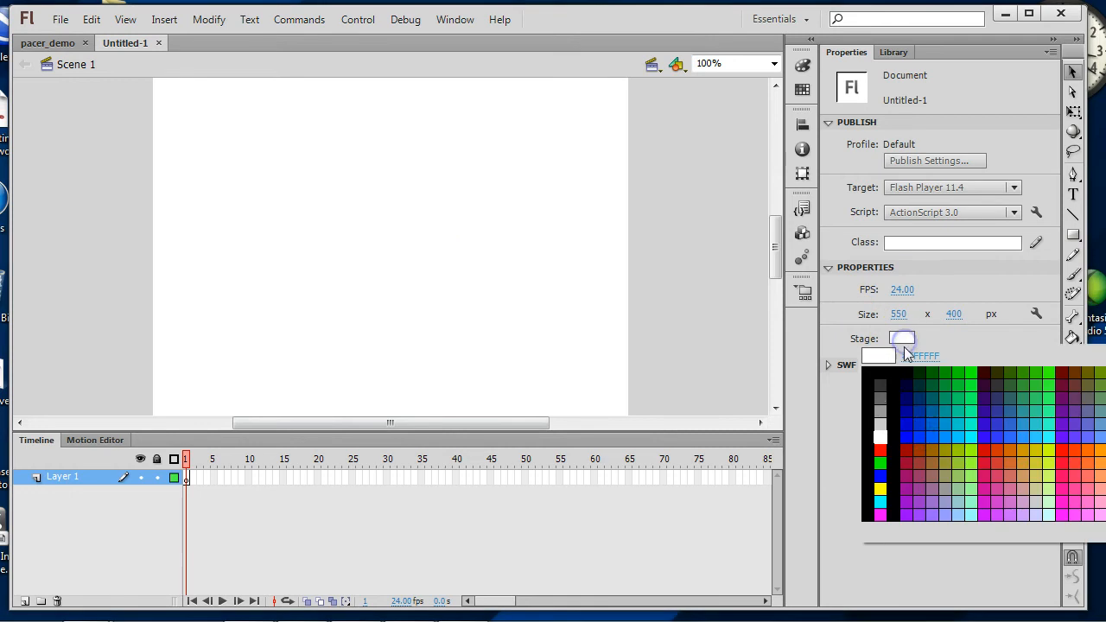
{"action": "left_click", "coordinate": [908, 429]}
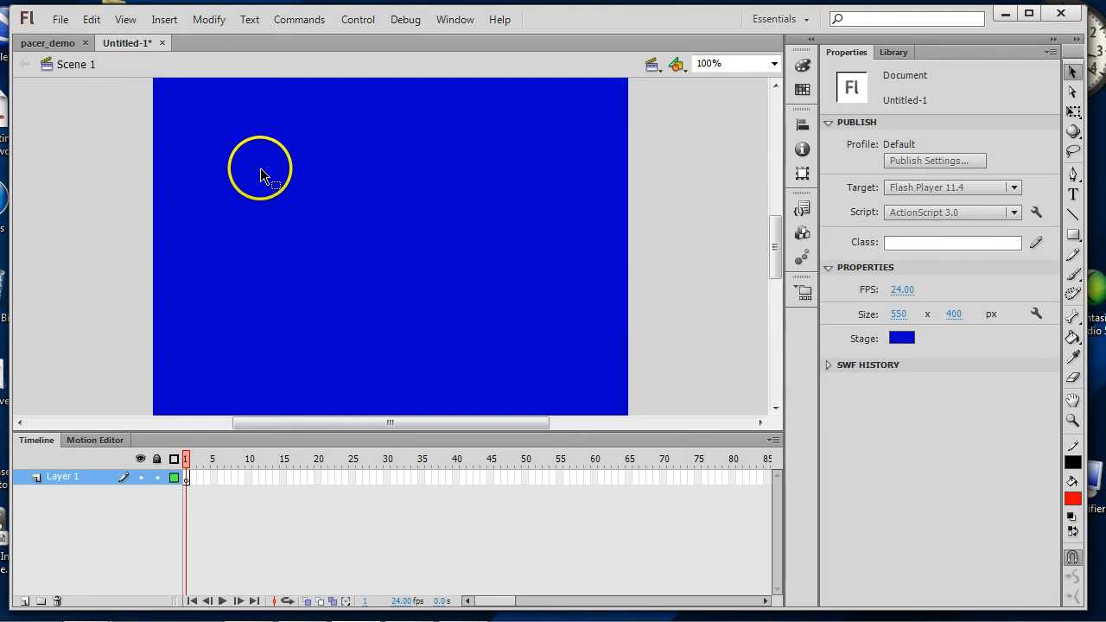
Start importing an image to the stage and browse to the Courses drive (L:)
{"action": "left_click", "coordinate": [57, 20]}
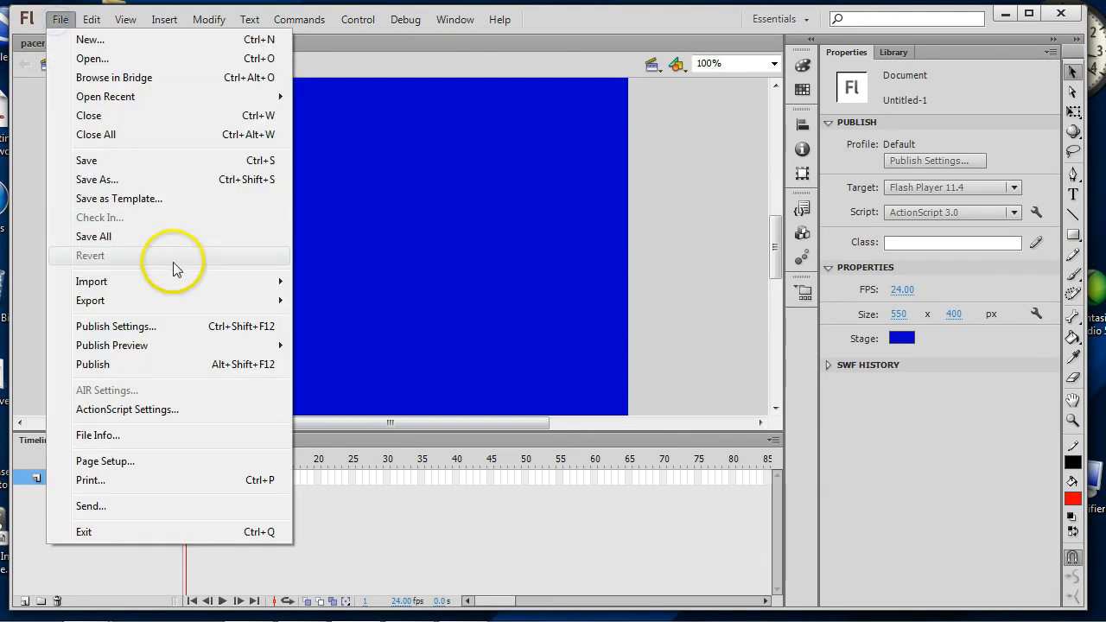
{"action": "mouse_move", "coordinate": [185, 282]}
{"action": "left_click", "coordinate": [376, 282]}
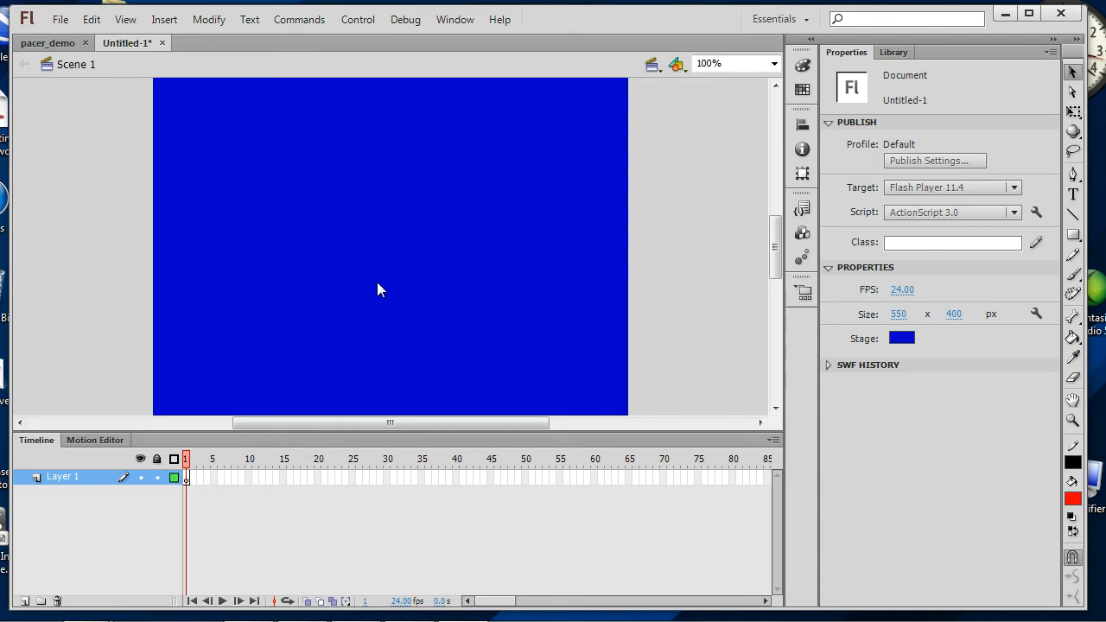
{"action": "key", "text": "ctrl+r"}
{"action": "left_click_drag", "start_coordinate": [494, 61], "coordinate": [292, 34]}
{"action": "left_click", "coordinate": [210, 453]}
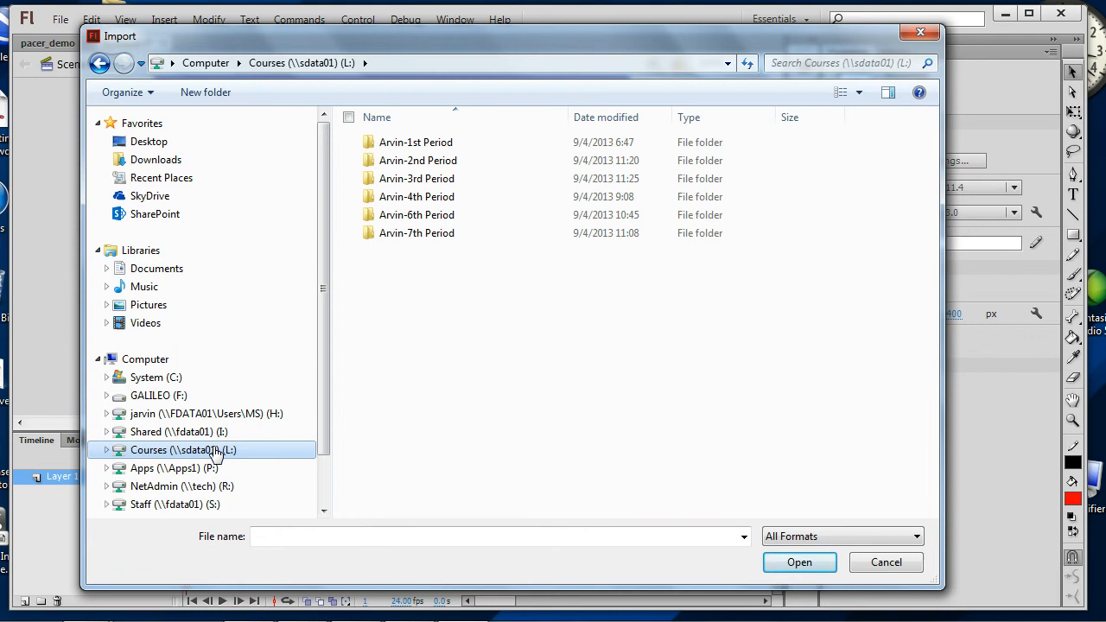
Go through the 1st Period class folder, Assignments, final projects and flash to the pacer-photos folder
{"action": "left_click", "coordinate": [416, 144]}
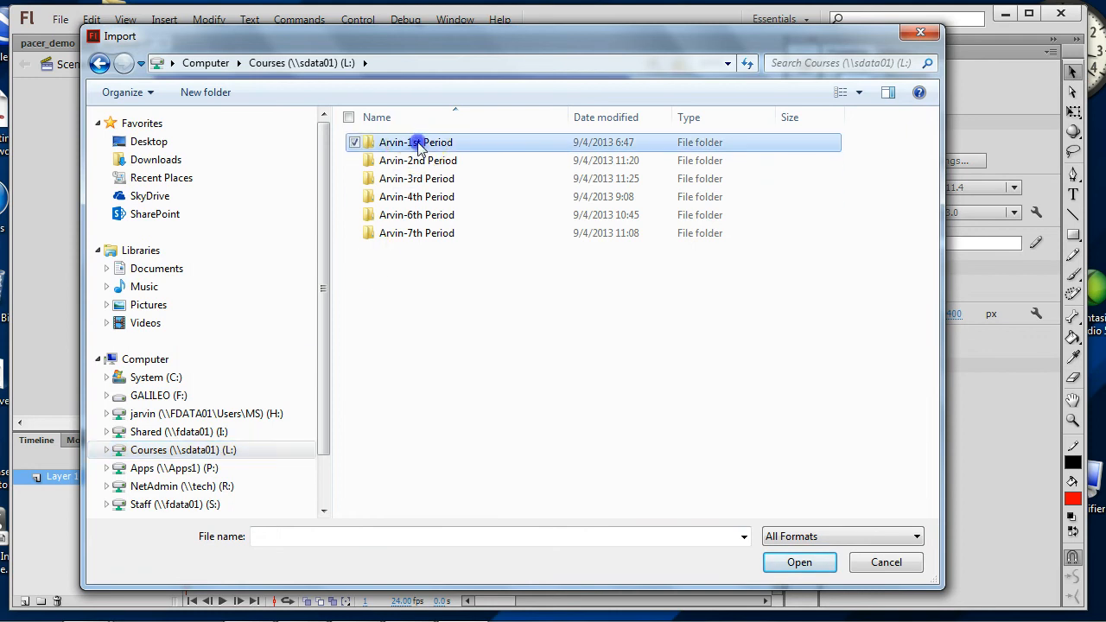
{"action": "double_click", "coordinate": [417, 144]}
{"action": "double_click", "coordinate": [414, 146]}
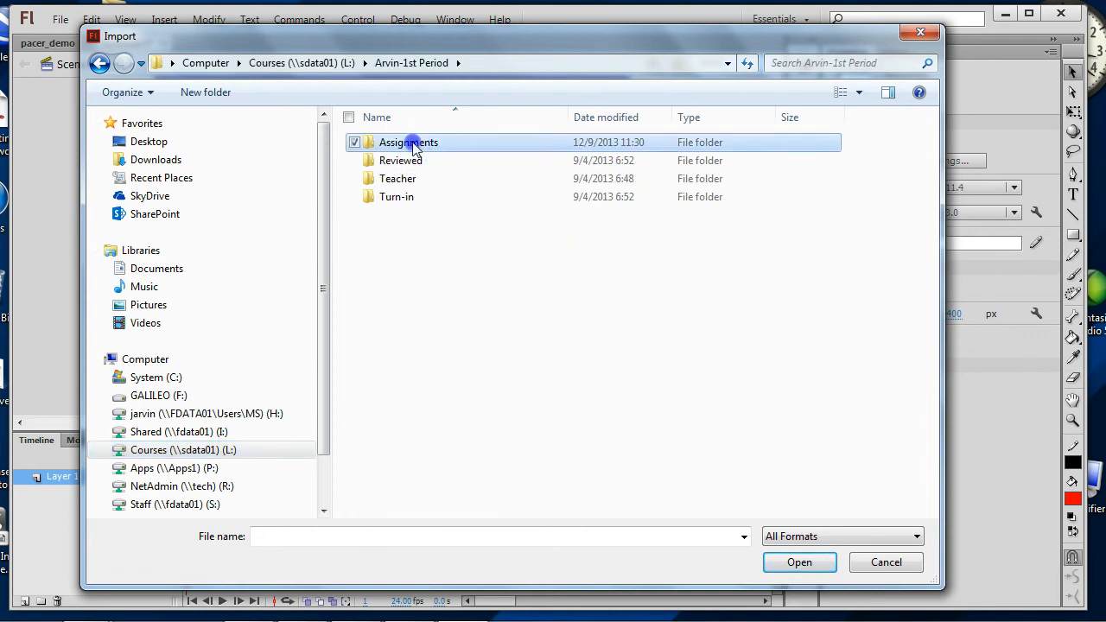
{"action": "double_click", "coordinate": [412, 146]}
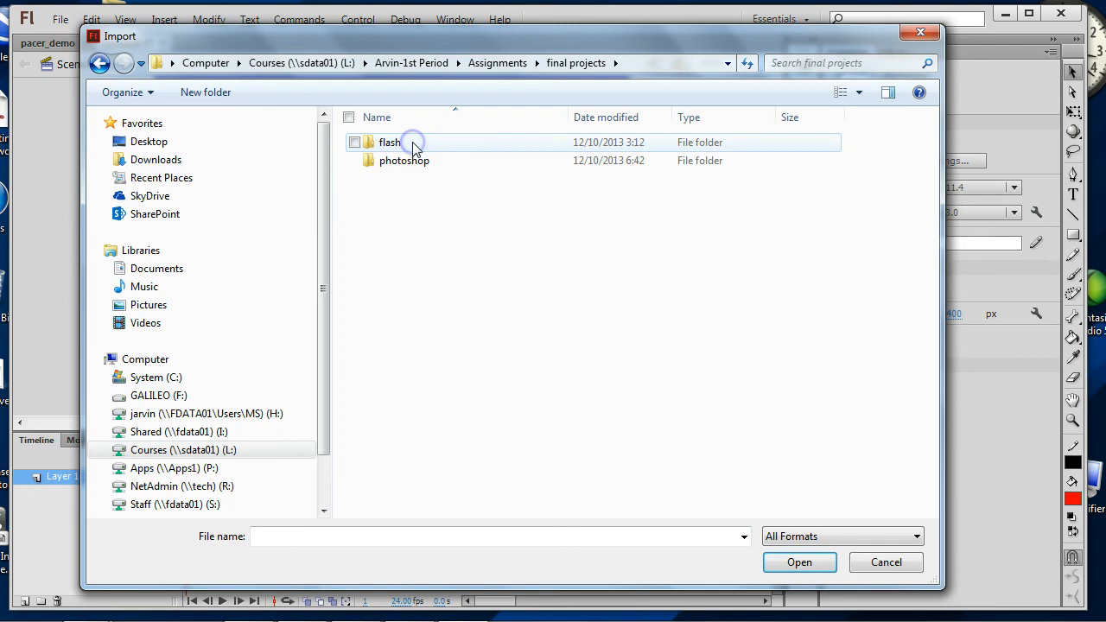
{"action": "left_click", "coordinate": [393, 144]}
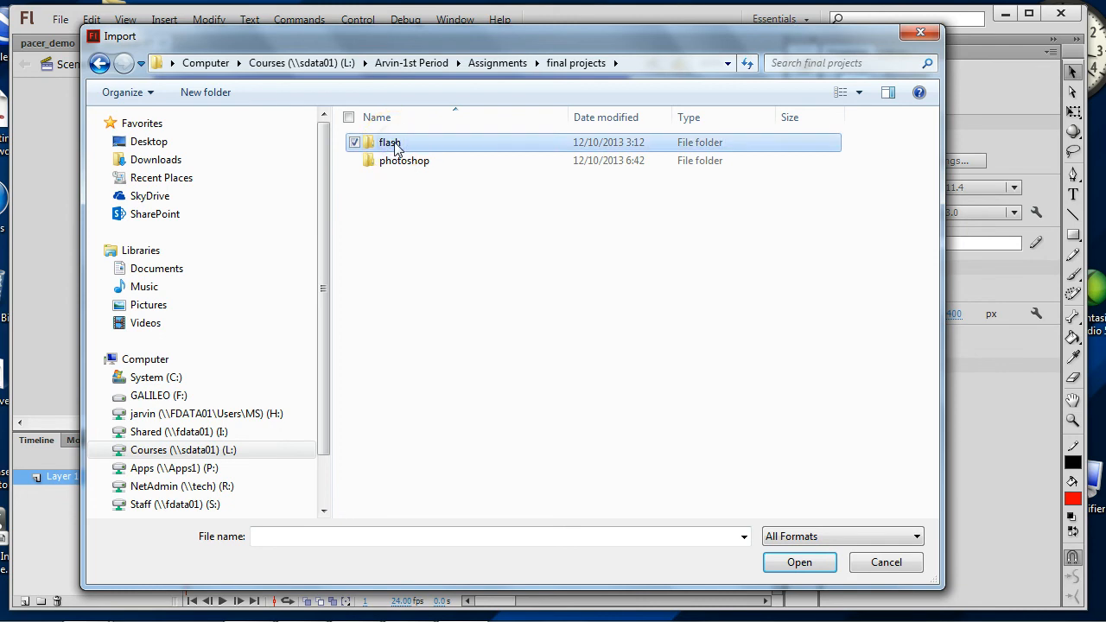
{"action": "double_click", "coordinate": [395, 147]}
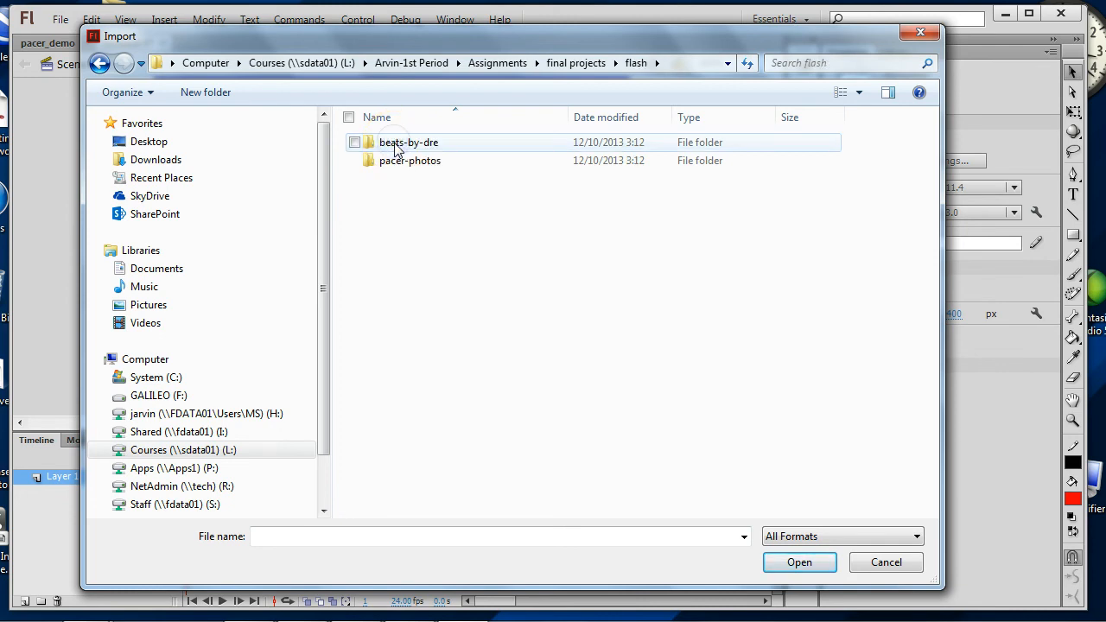
{"action": "left_click", "coordinate": [403, 167]}
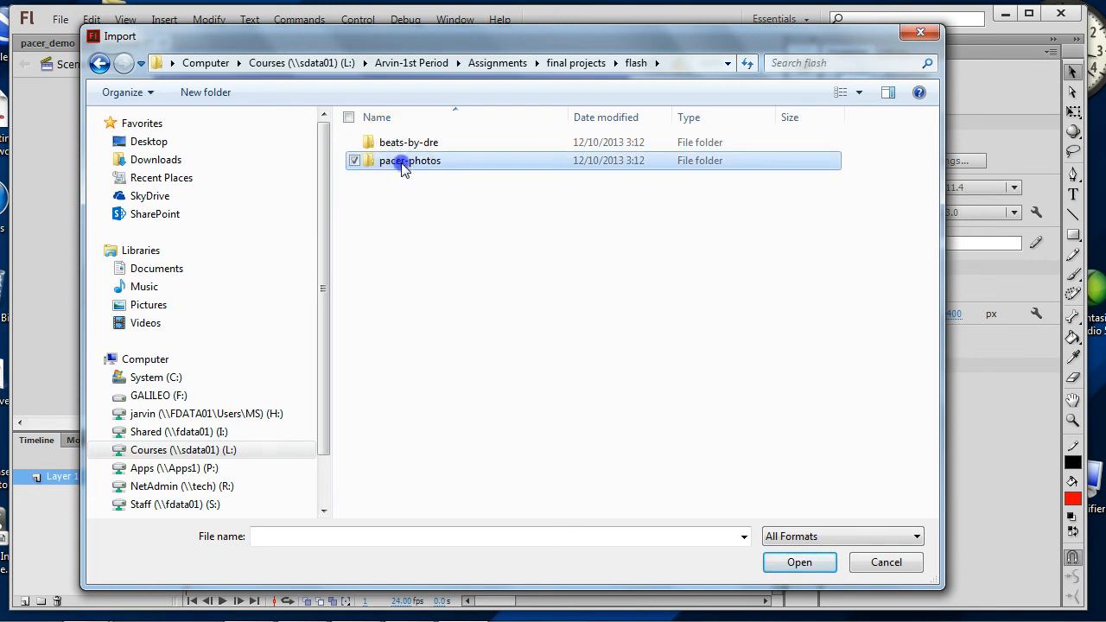
{"action": "double_click", "coordinate": [403, 167]}
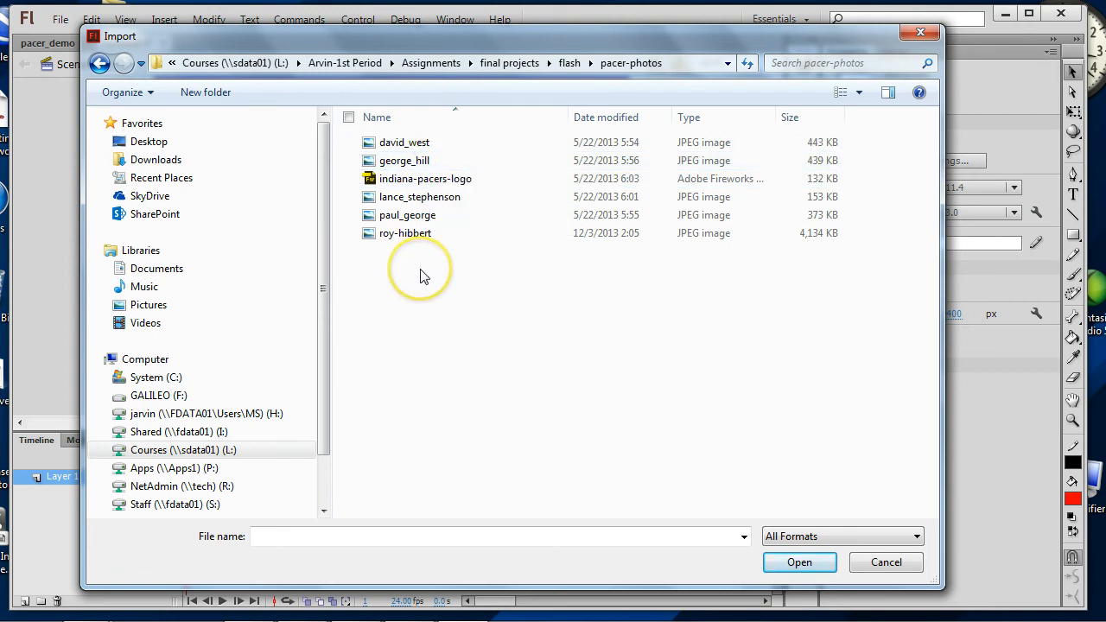
Show the photos as large icons and import indiana-pacers-logo to the stage
{"action": "left_click", "coordinate": [859, 93]}
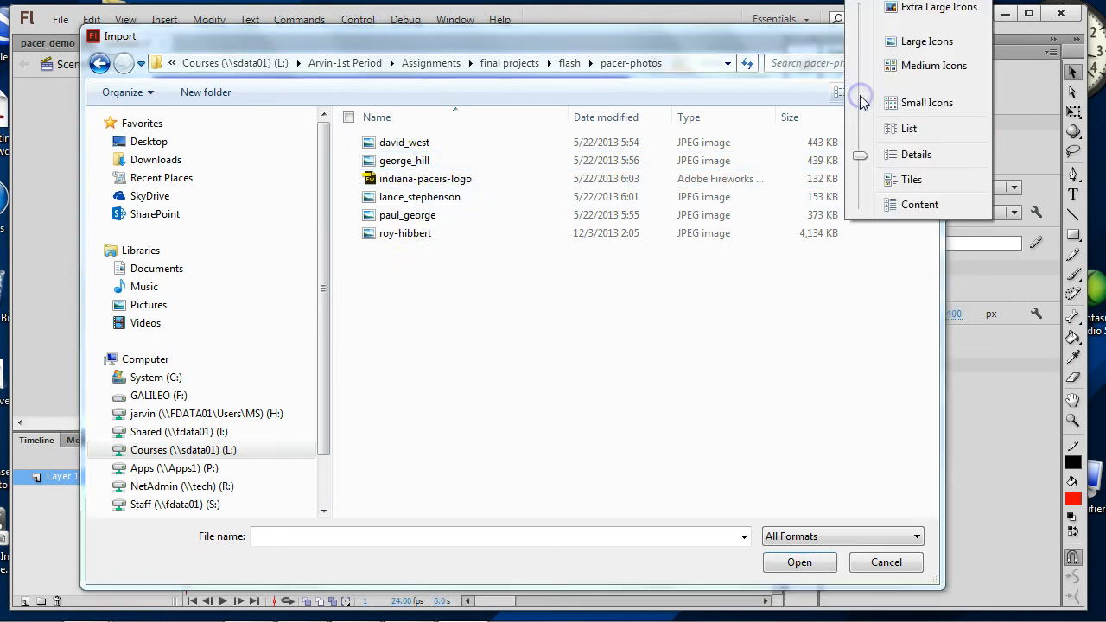
{"action": "left_click", "coordinate": [904, 41]}
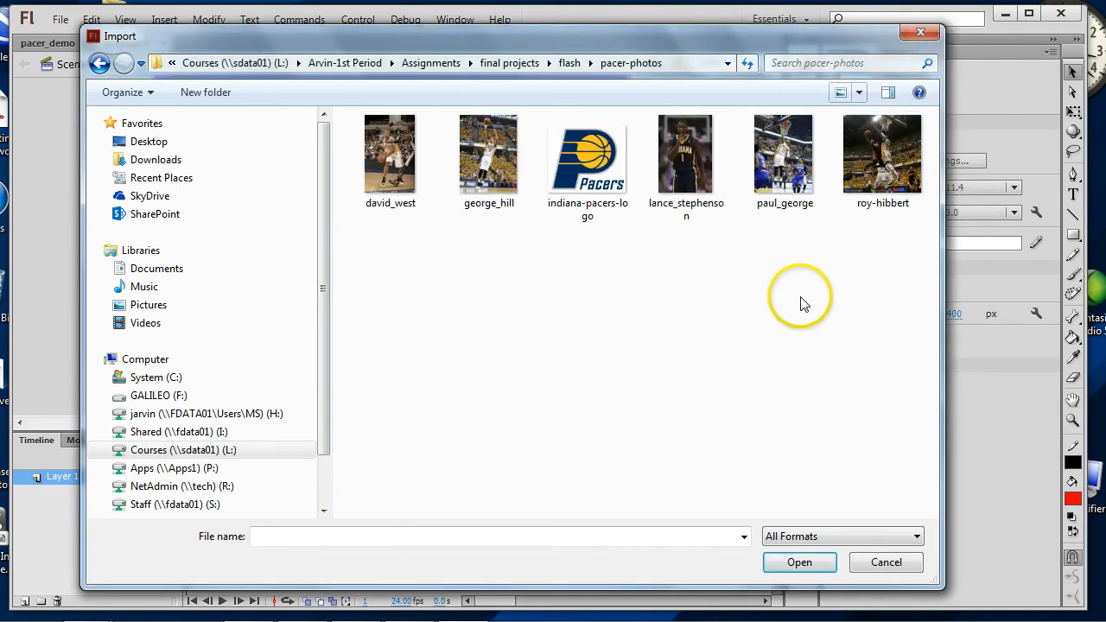
{"action": "left_click", "coordinate": [607, 173]}
{"action": "left_click", "coordinate": [800, 562]}
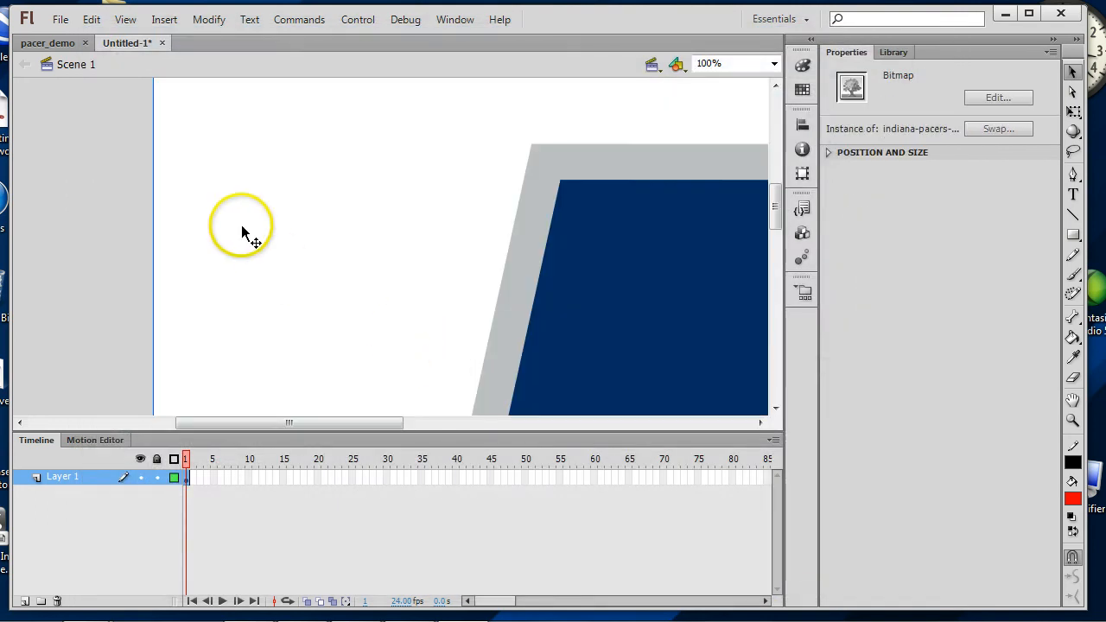
Scale the Pacers logo down with Free Transform to less than half the stage width and place it at the stage's center
{"action": "key", "text": "q"}
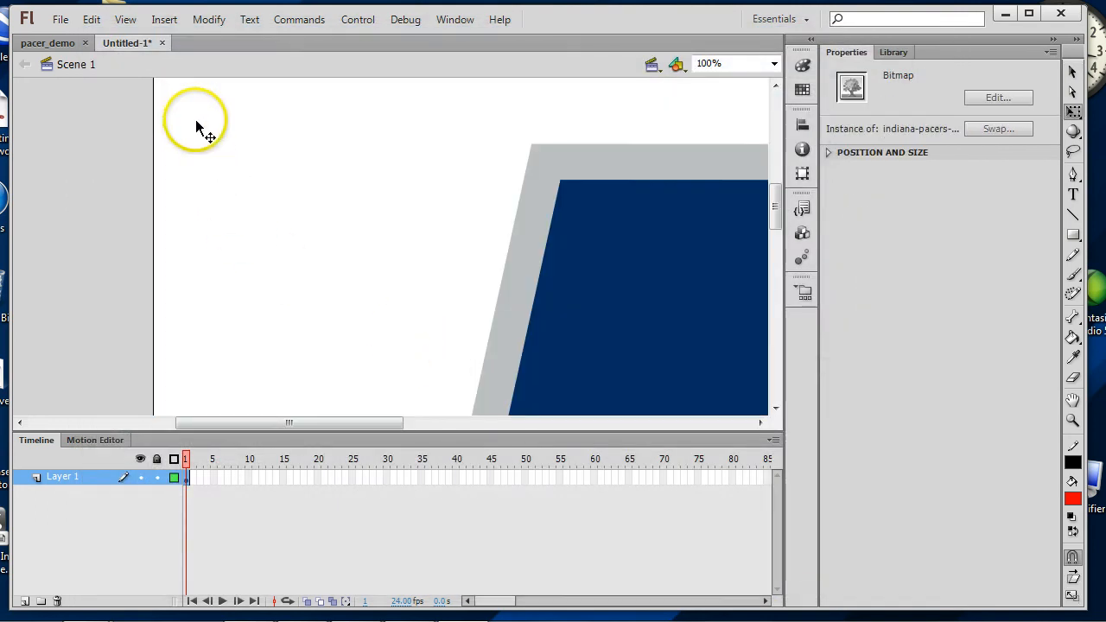
{"action": "left_click_drag", "start_coordinate": [196, 121], "coordinate": [221, 193]}
{"action": "left_click_drag", "start_coordinate": [180, 145], "coordinate": [469, 348]}
{"action": "key", "text": "ctrl+z"}
{"action": "key", "text": "ctrl+z"}
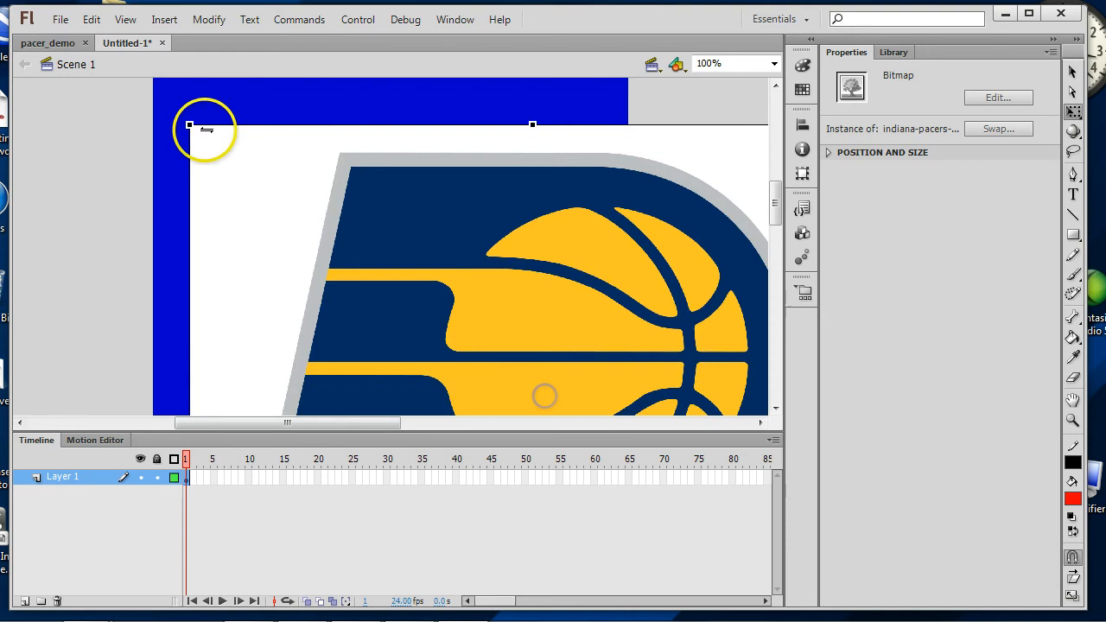
{"action": "left_click_drag", "start_coordinate": [190, 116], "coordinate": [285, 132]}
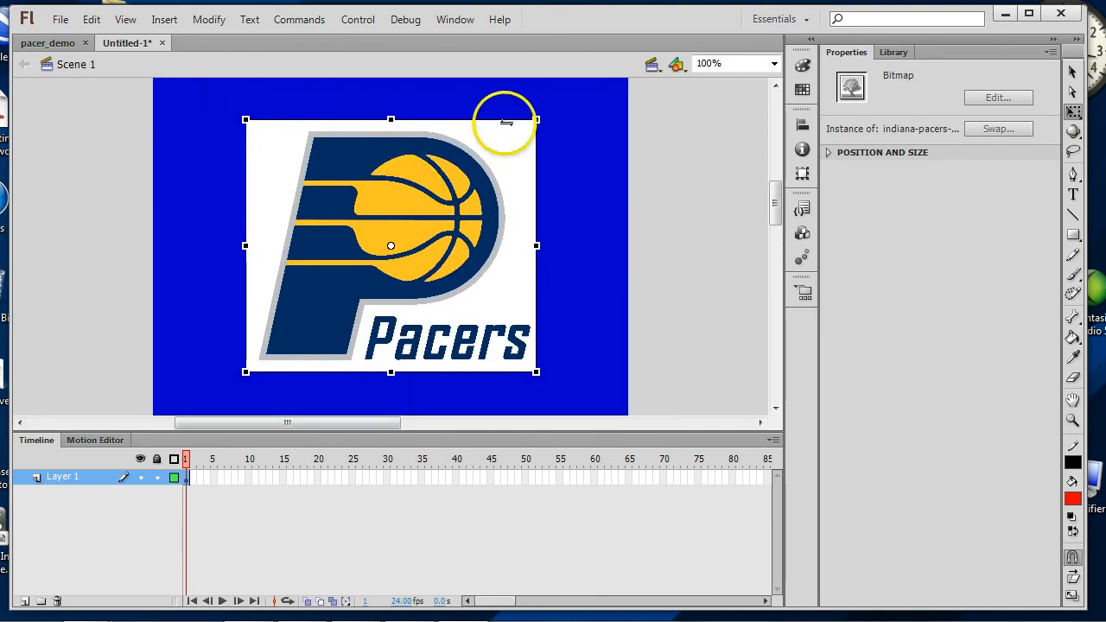
{"action": "left_click_drag", "start_coordinate": [537, 118], "coordinate": [490, 162]}
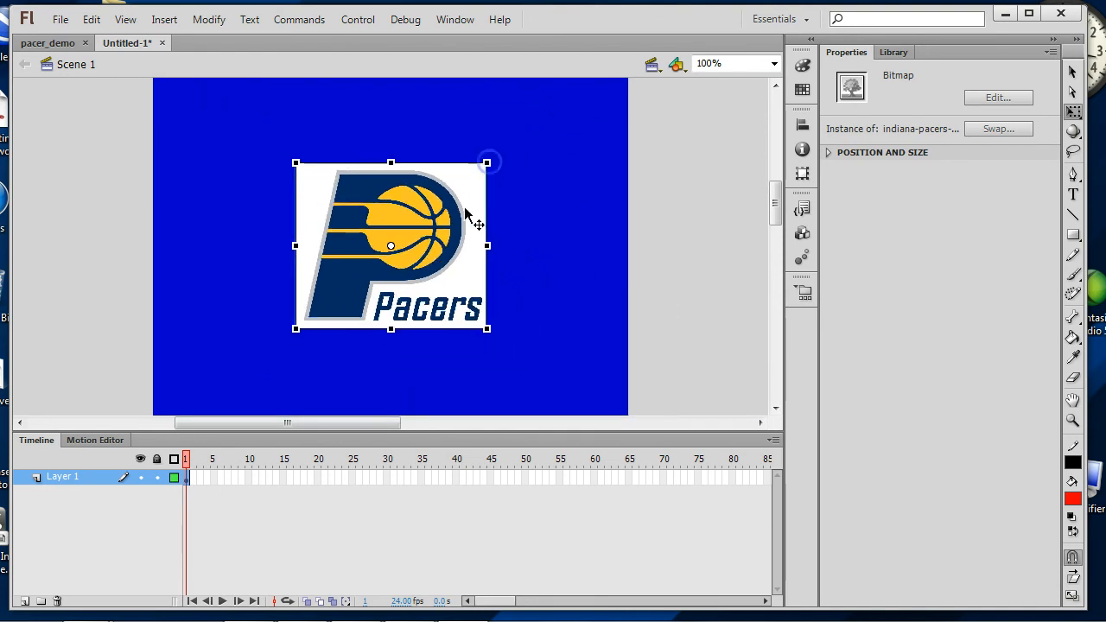
{"action": "left_click_drag", "start_coordinate": [456, 208], "coordinate": [456, 209]}
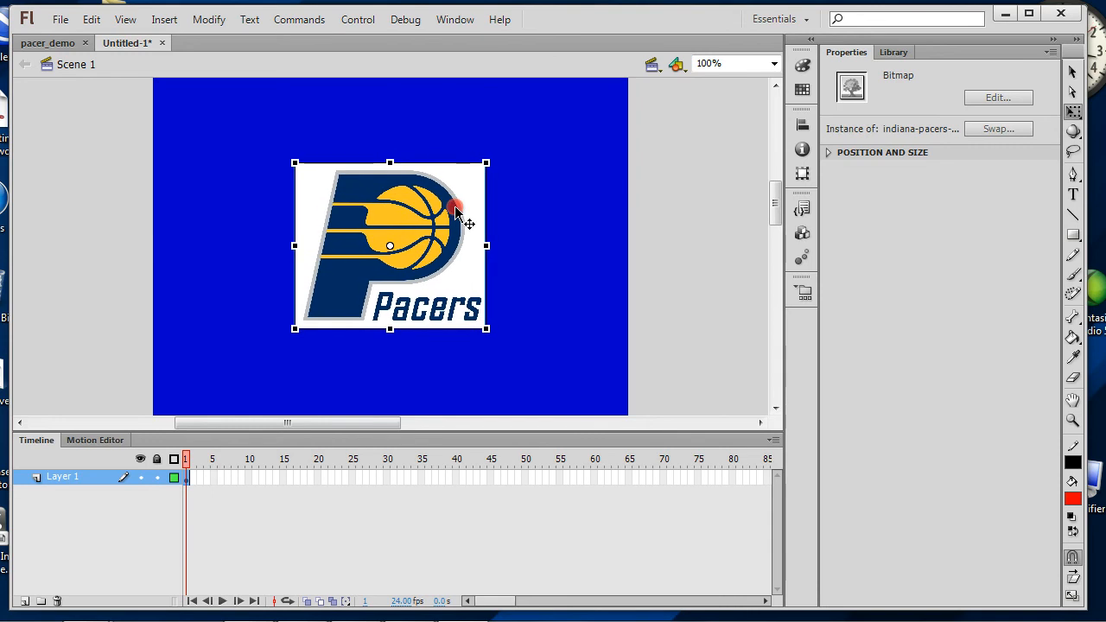
Create a motion tween on the Pacers logo, converting it to a symbol
{"action": "right_click", "coordinate": [456, 211]}
{"action": "left_click", "coordinate": [481, 147]}
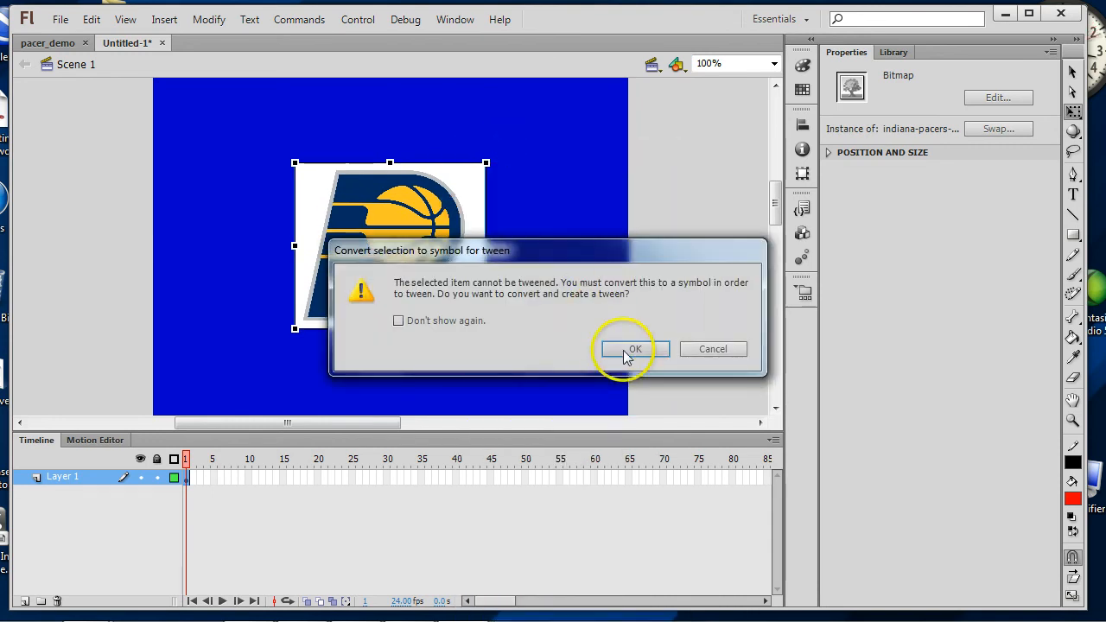
{"action": "left_click", "coordinate": [634, 349]}
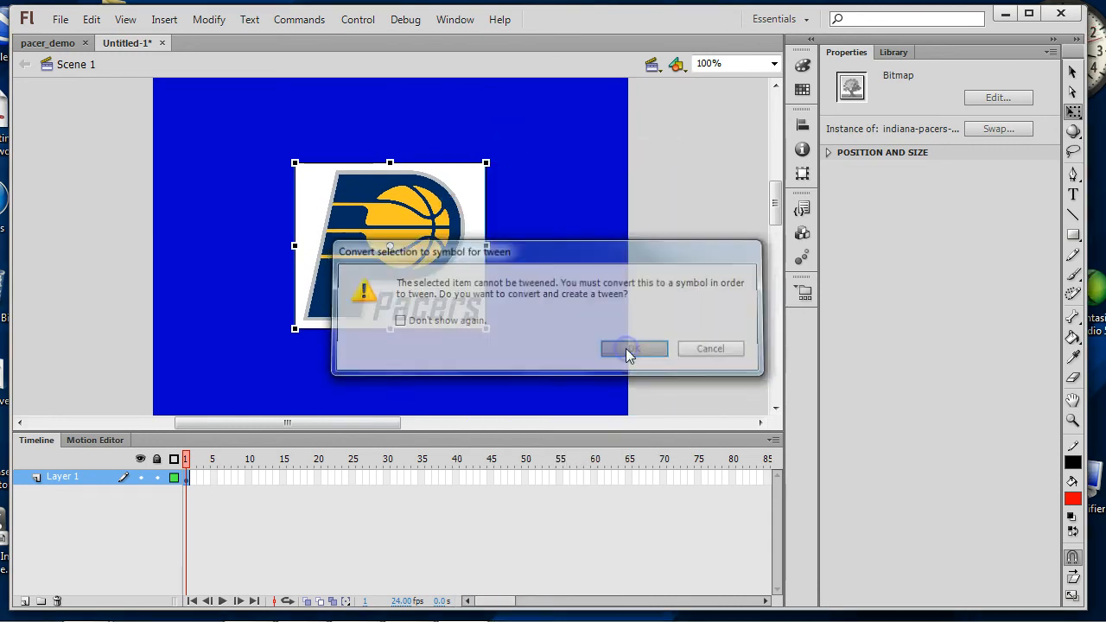
Extend the logo's tween to frame 35, enlarge the logo there to about two thirds of the stage width, and preview the animation
{"action": "left_click", "coordinate": [348, 481]}
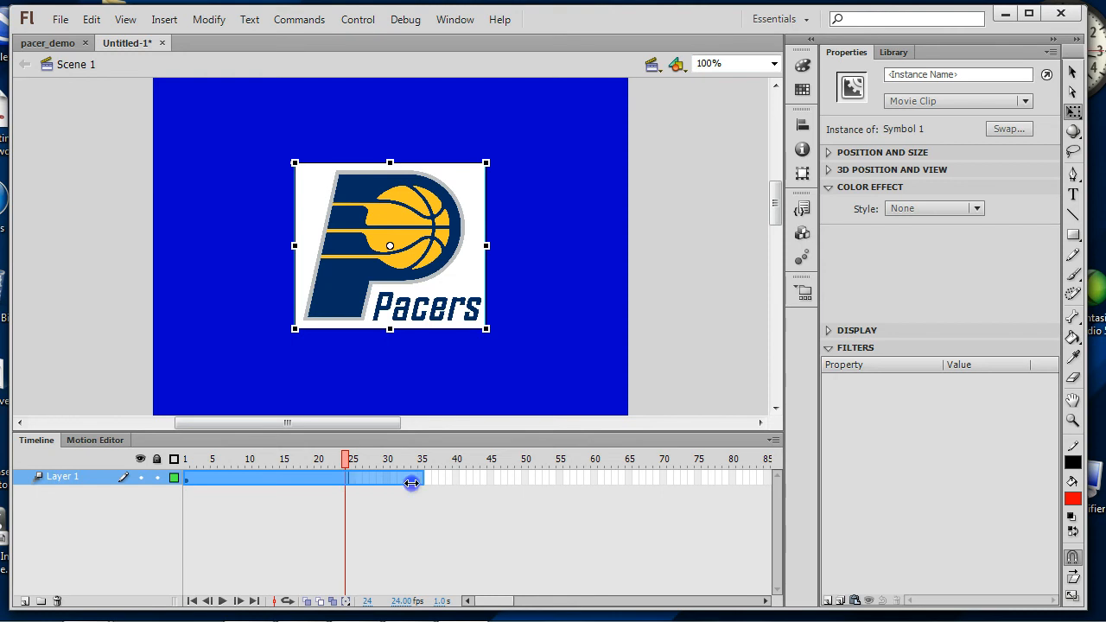
{"action": "left_click_drag", "start_coordinate": [412, 484], "coordinate": [422, 484]}
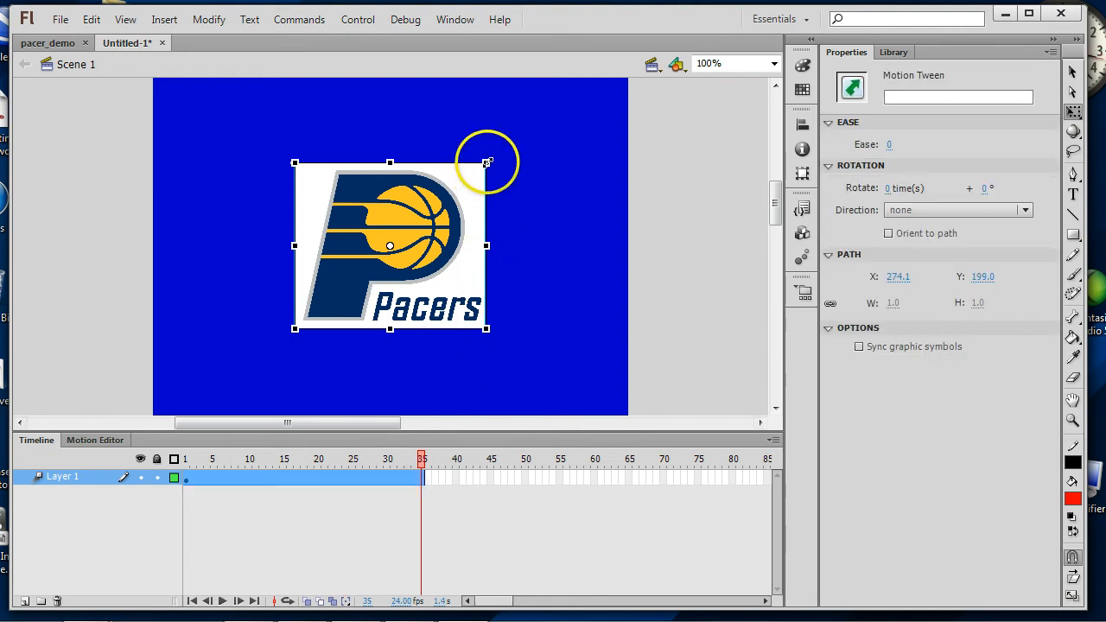
{"action": "left_click_drag", "start_coordinate": [488, 162], "coordinate": [549, 108]}
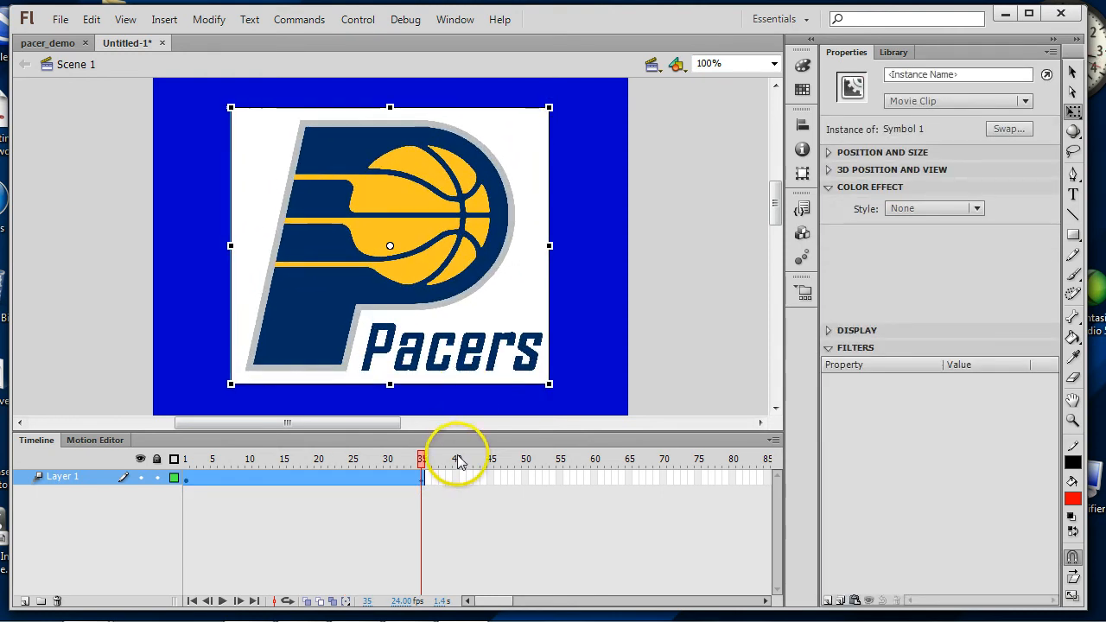
{"action": "key", "text": "Return"}
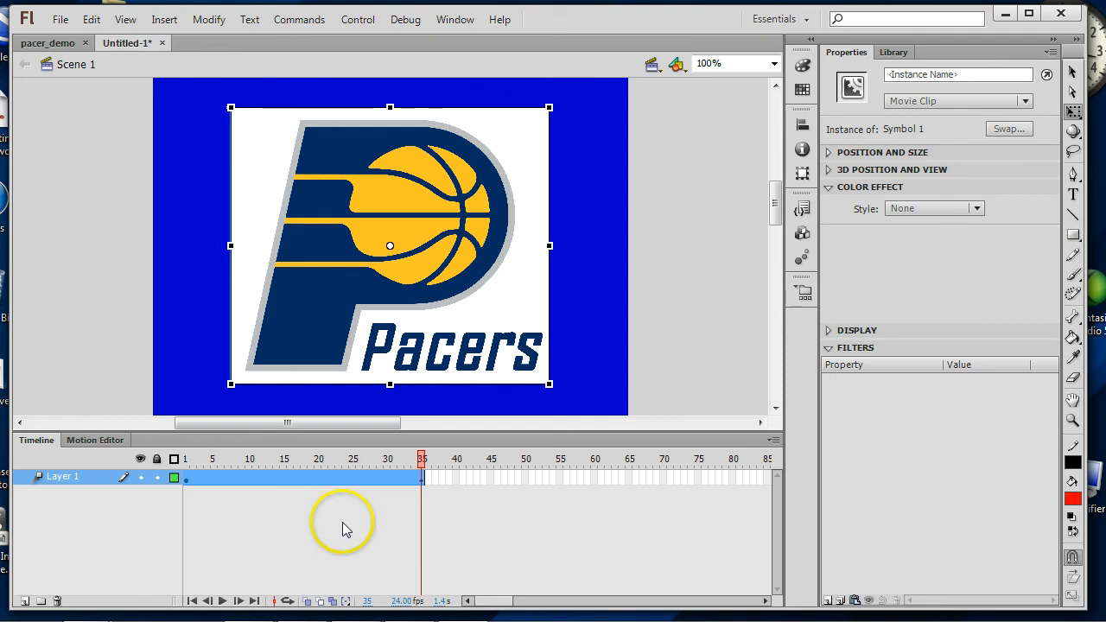
Insert a blank keyframe at frame 36 of Layer 1 and import david_west to the stage
{"action": "left_click", "coordinate": [428, 481]}
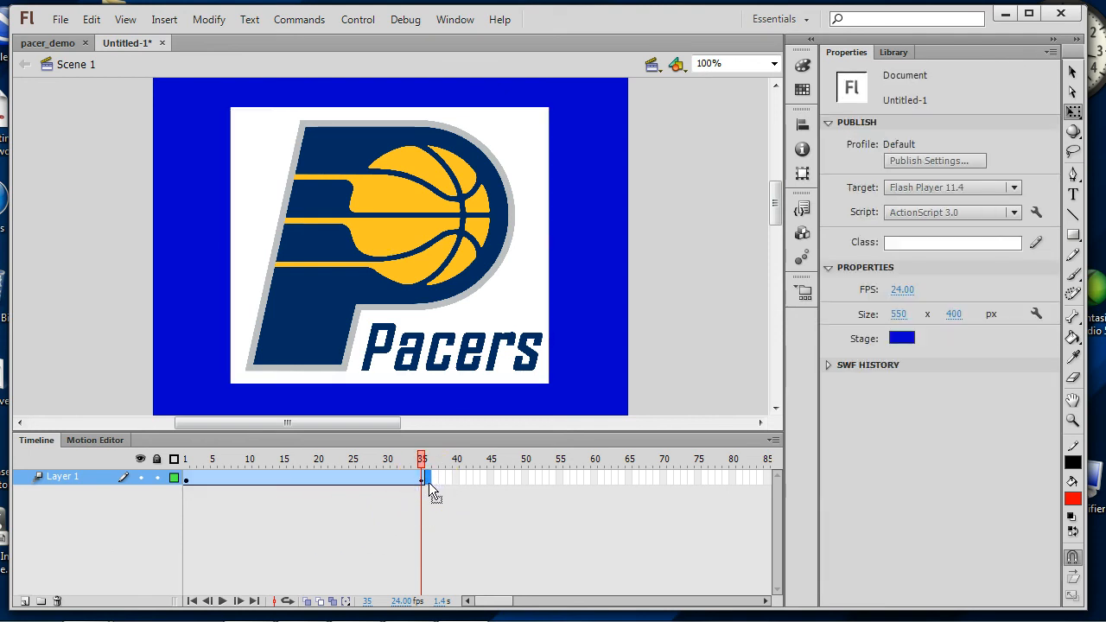
{"action": "key", "text": "F7"}
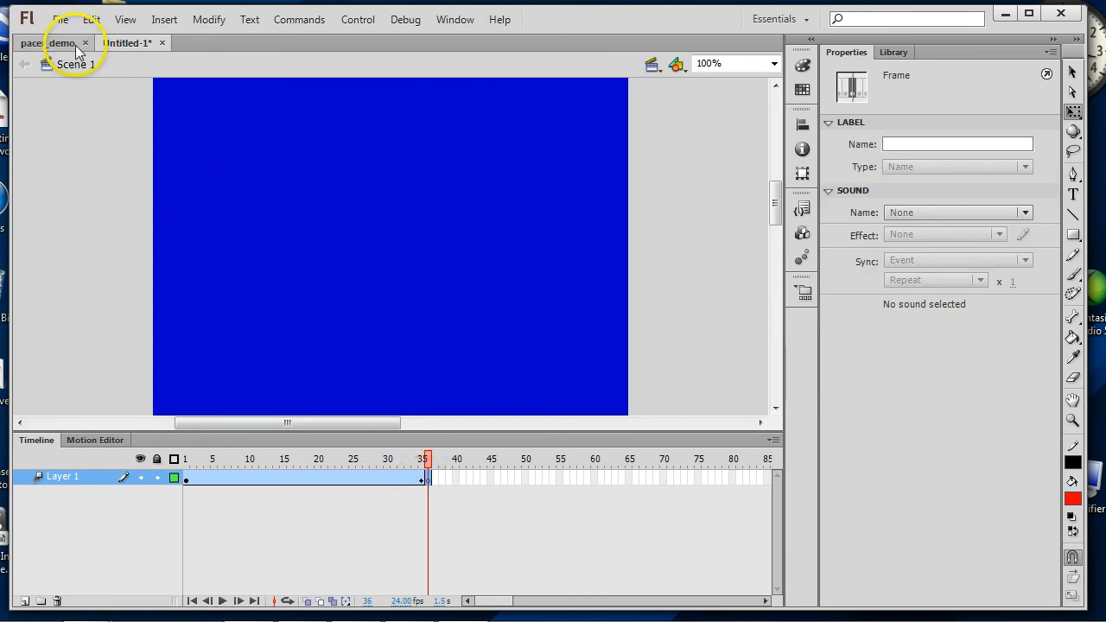
{"action": "left_click", "coordinate": [60, 19]}
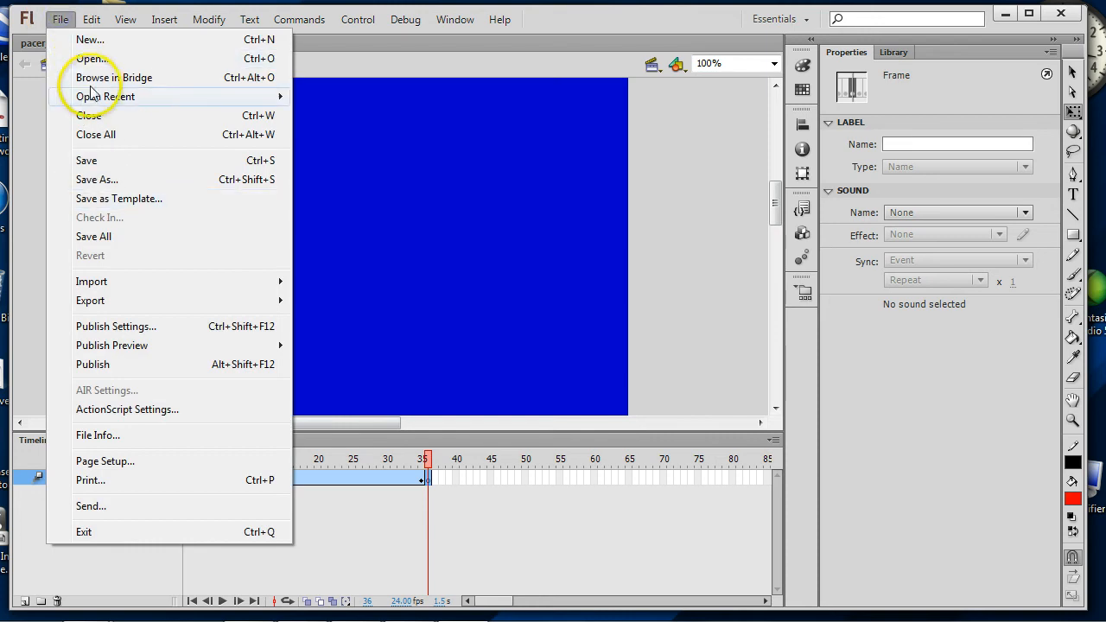
{"action": "left_click", "coordinate": [198, 289]}
{"action": "left_click", "coordinate": [338, 284]}
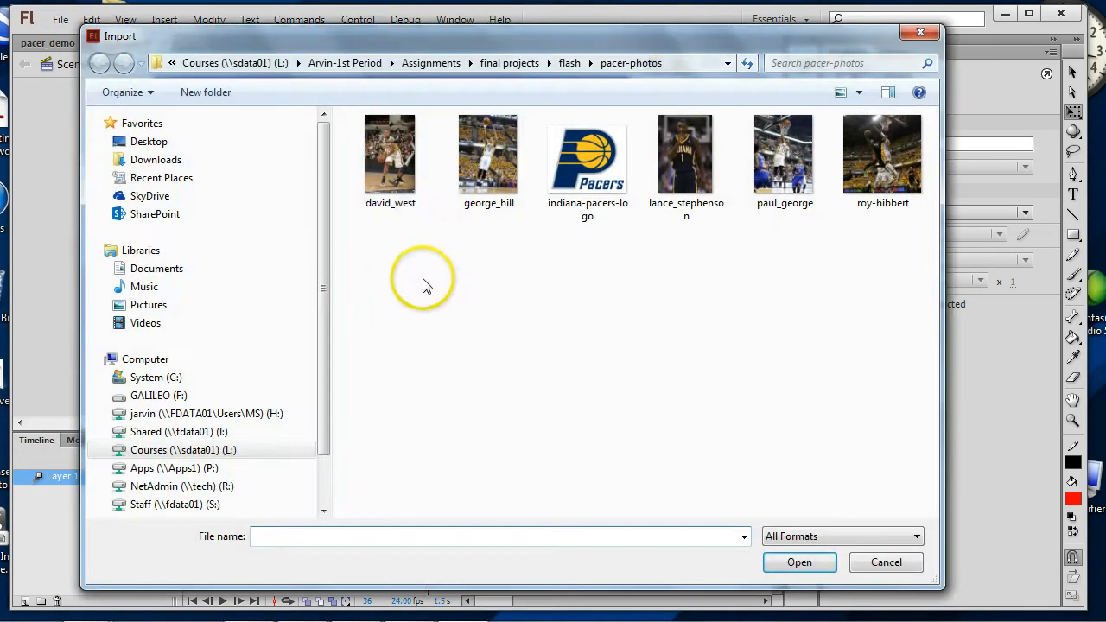
{"action": "left_click", "coordinate": [388, 186]}
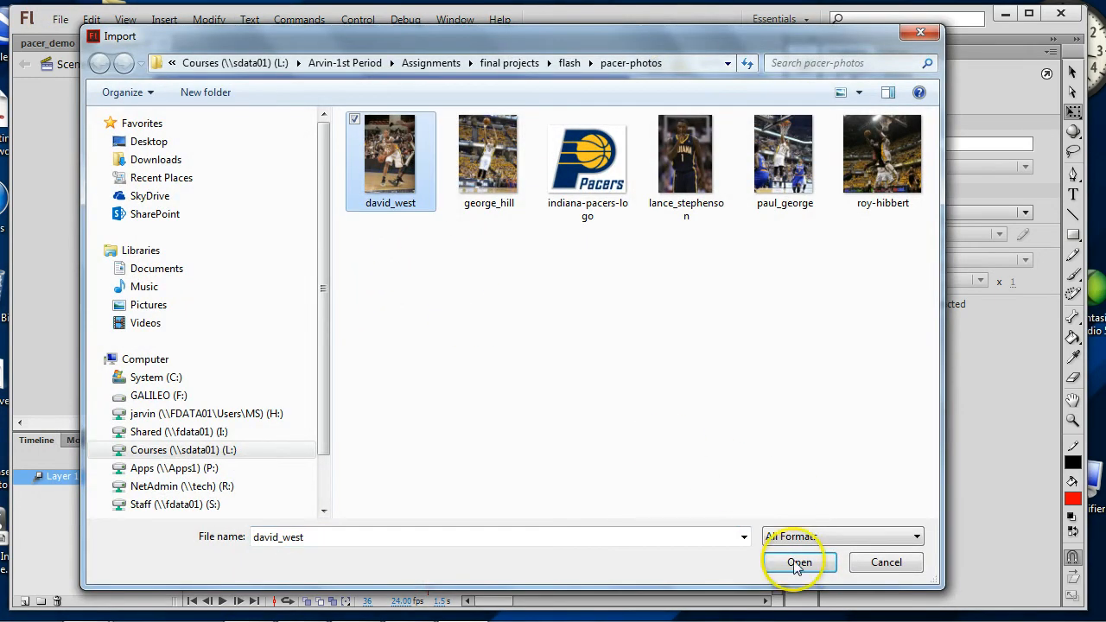
{"action": "left_click", "coordinate": [799, 563]}
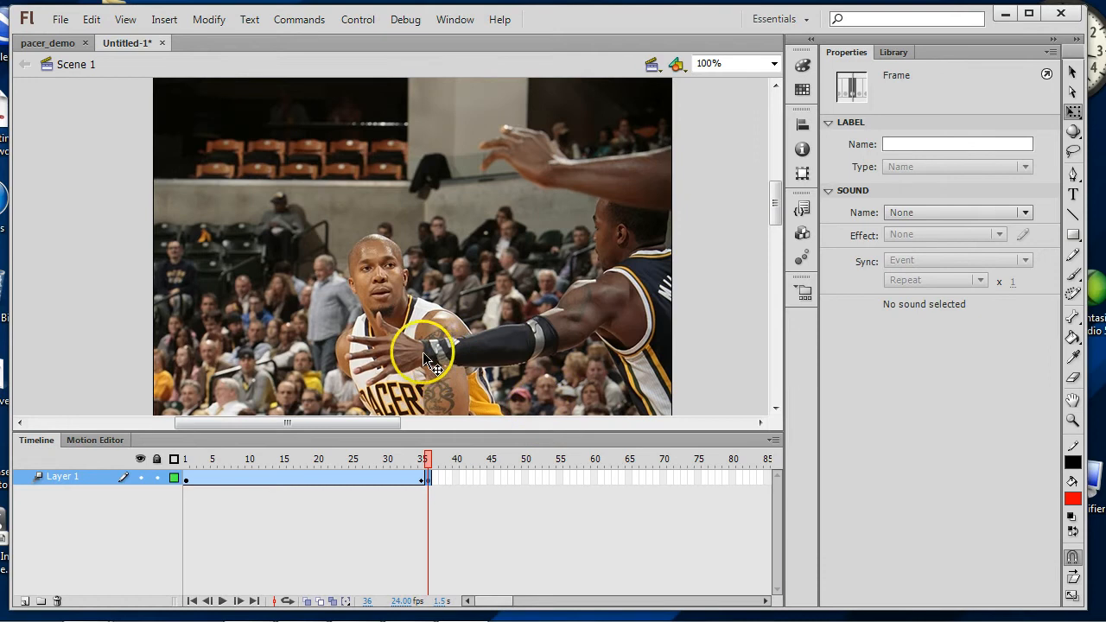
{"action": "left_click_drag", "start_coordinate": [209, 142], "coordinate": [229, 173]}
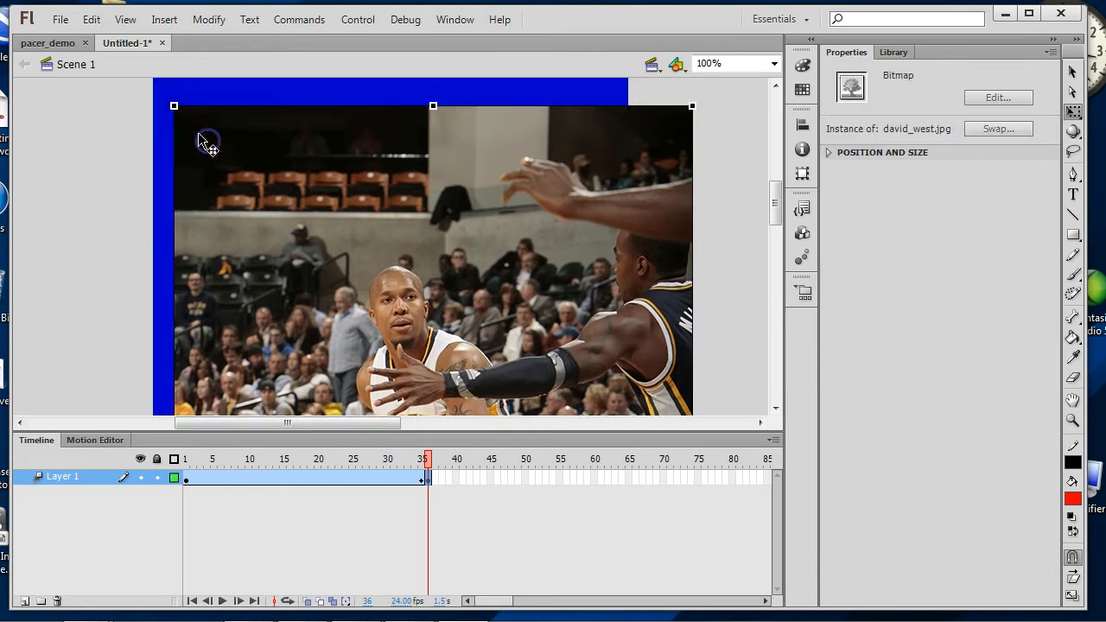
{"action": "left_click_drag", "start_coordinate": [174, 107], "coordinate": [378, 396]}
{"action": "left_click", "coordinate": [255, 233]}
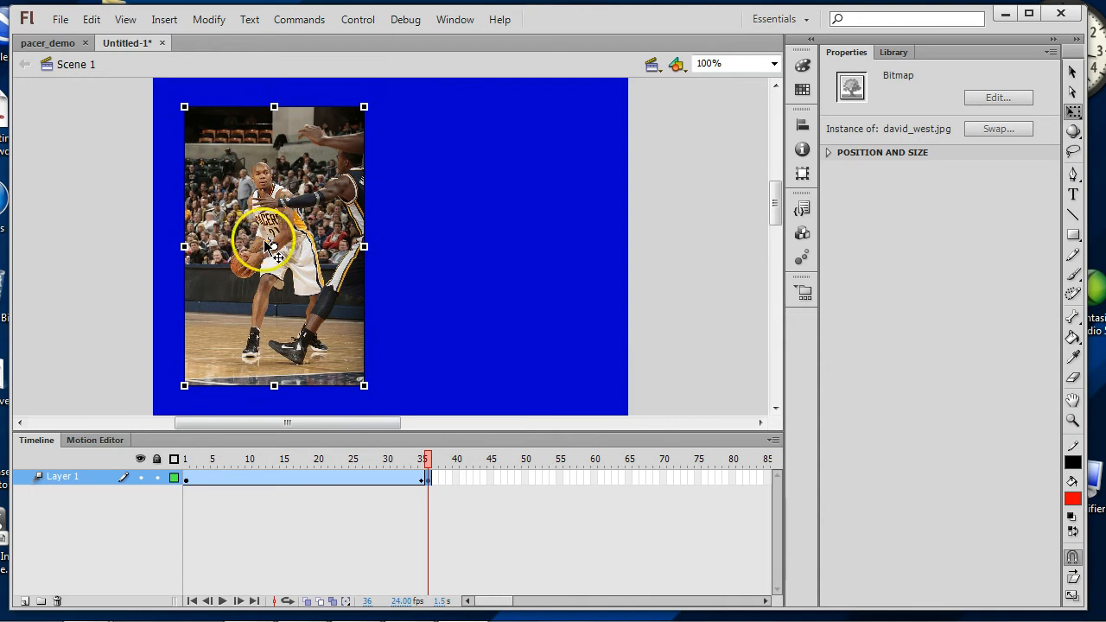
{"action": "left_click", "coordinate": [286, 250]}
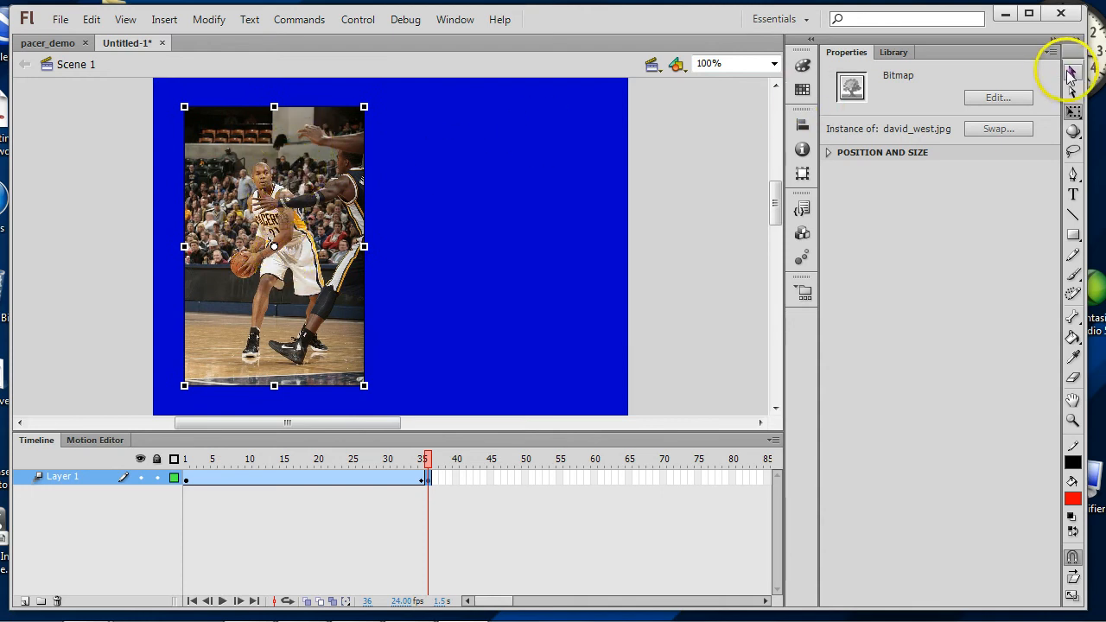
Add the static text WEST in red 30 pt Arial Bold to the right of the player photo
{"action": "left_click", "coordinate": [1070, 72]}
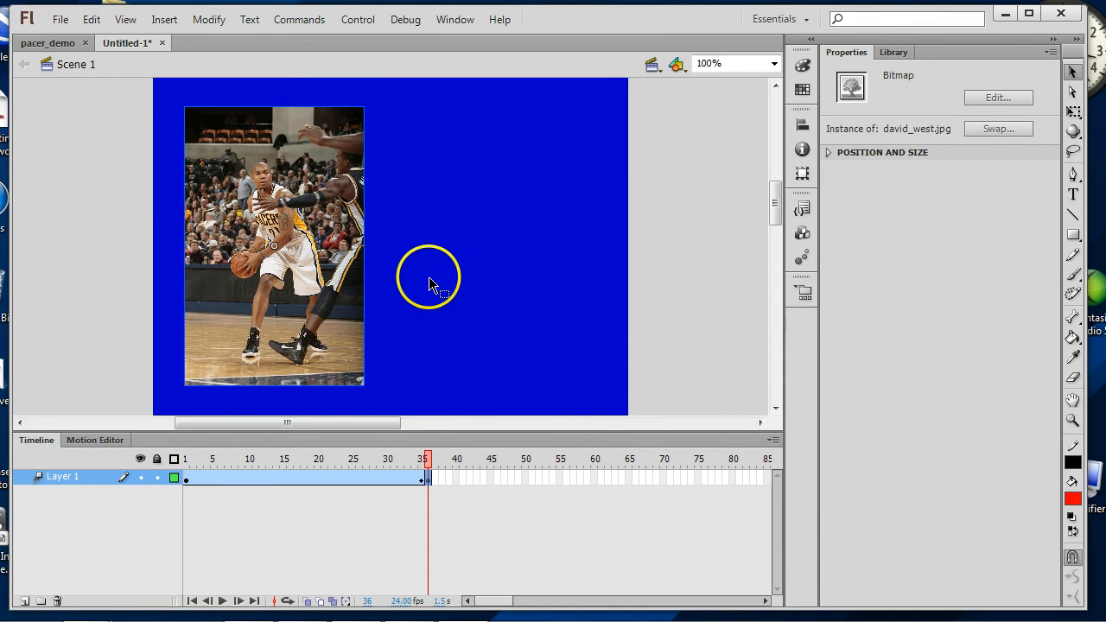
{"action": "left_click", "coordinate": [1073, 197]}
{"action": "left_click", "coordinate": [420, 177]}
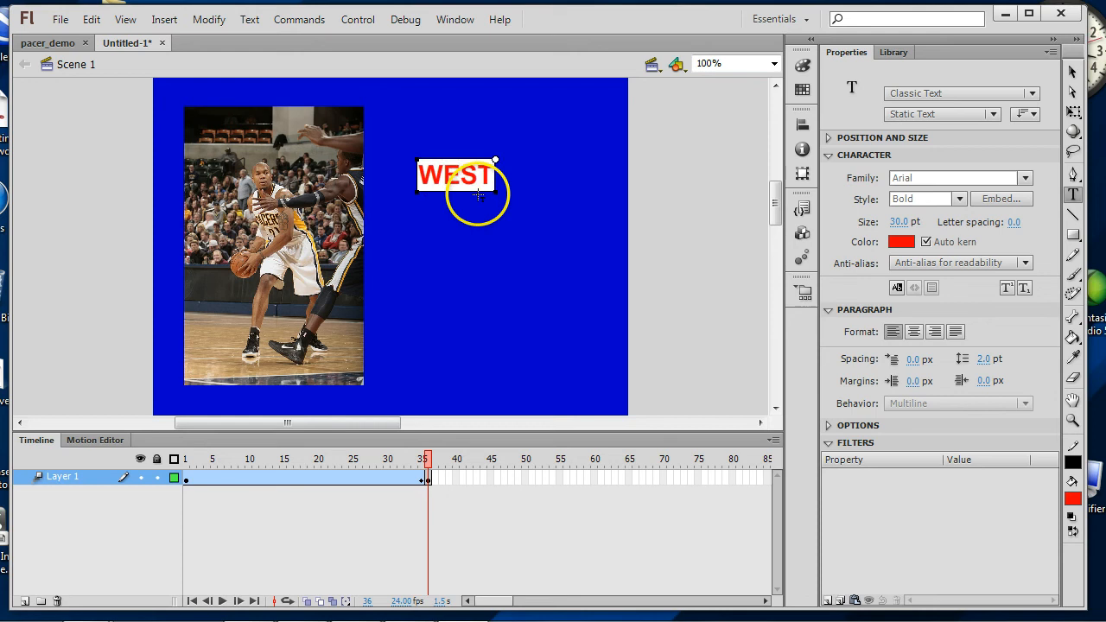
Enlarge the WEST text to about three times its size beside the player photo and recolor it gold
{"action": "left_click", "coordinate": [1072, 73]}
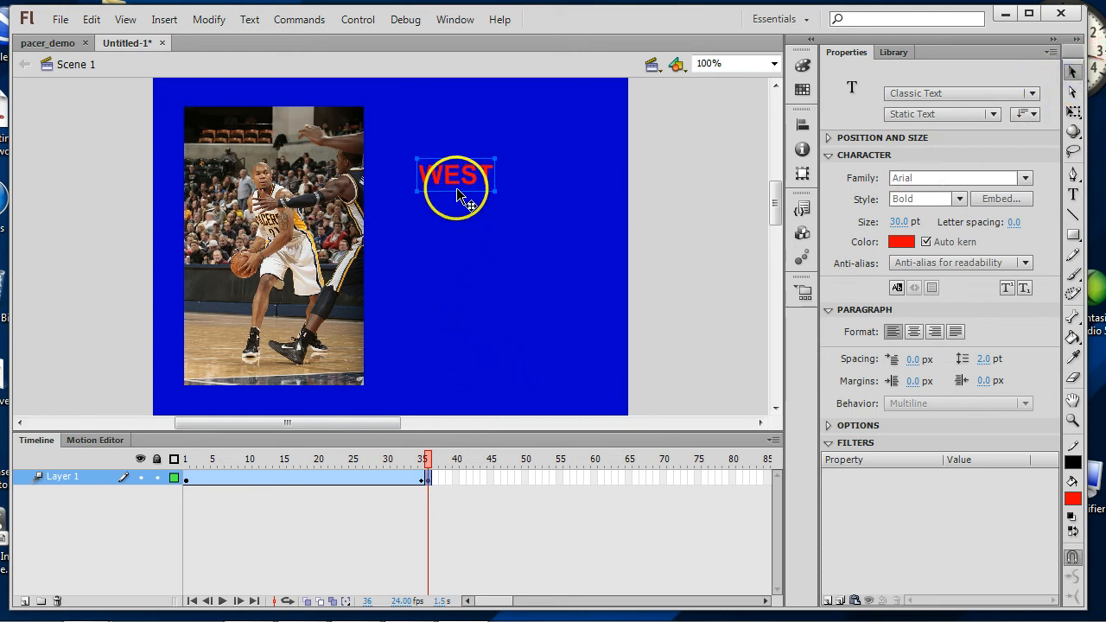
{"action": "key", "text": "q"}
{"action": "left_click_drag", "start_coordinate": [507, 160], "coordinate": [579, 121]}
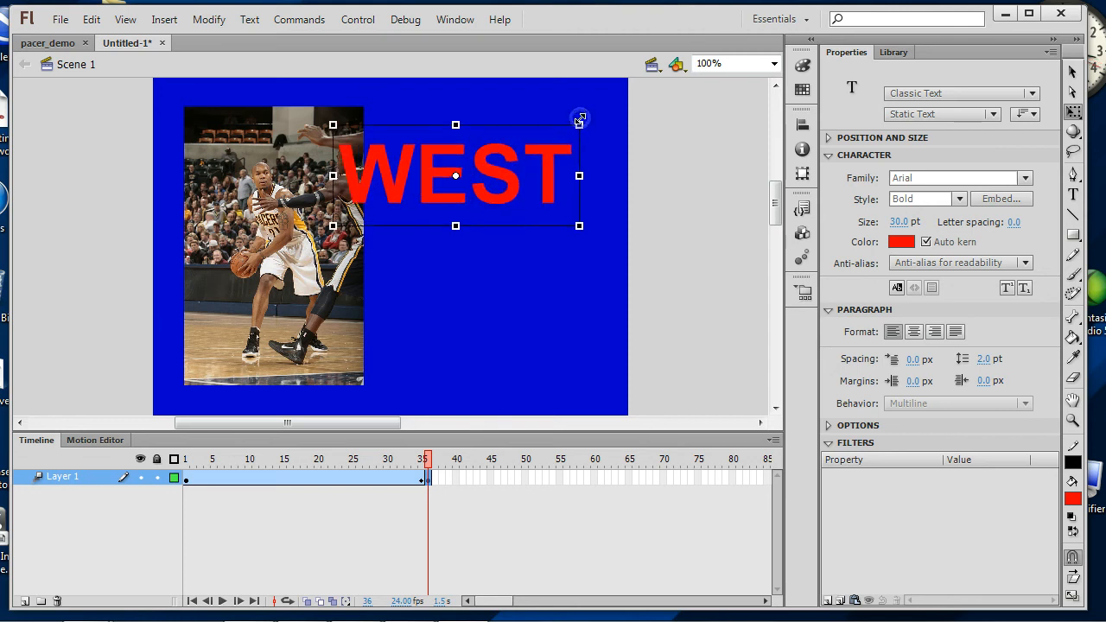
{"action": "left_click_drag", "start_coordinate": [546, 185], "coordinate": [582, 239]}
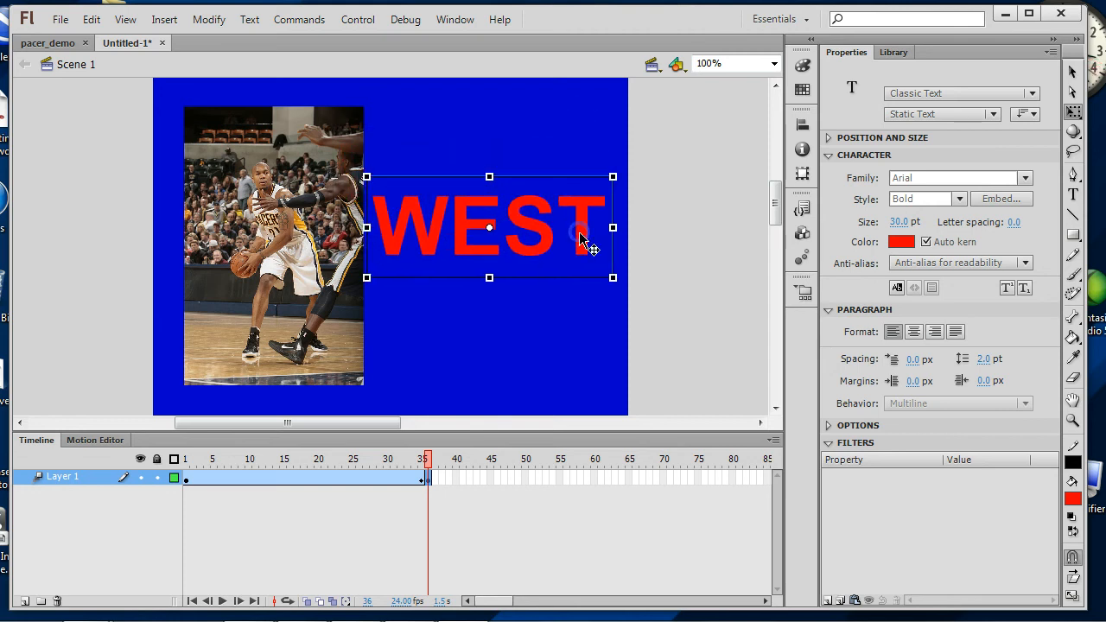
{"action": "left_click", "coordinate": [902, 241]}
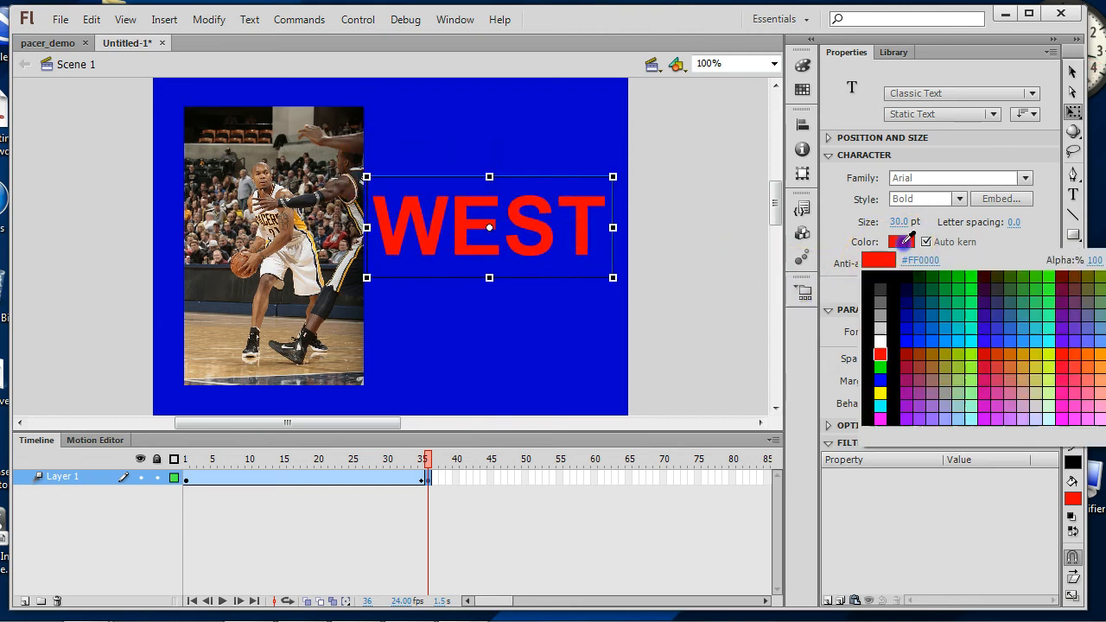
{"action": "left_click", "coordinate": [1062, 403]}
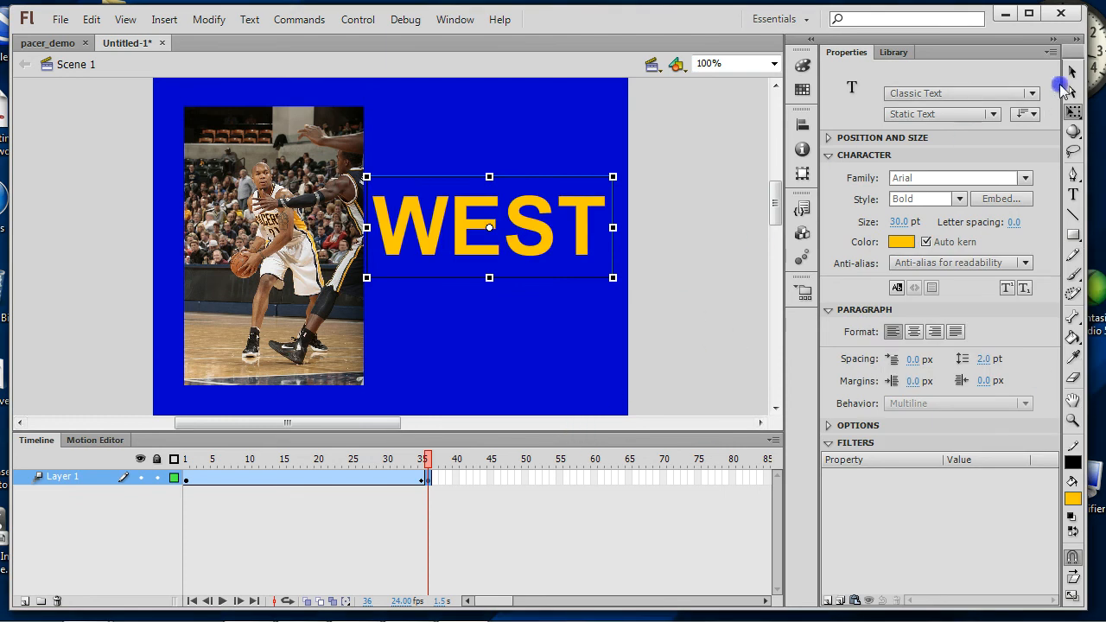
{"action": "left_click", "coordinate": [1073, 71]}
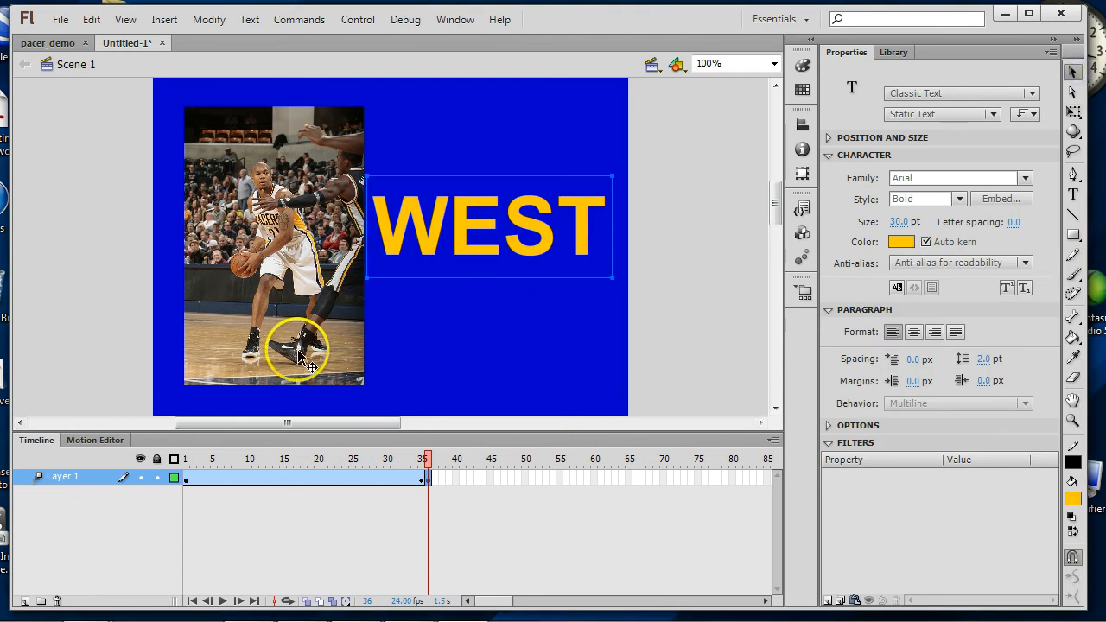
{"action": "left_click_drag", "start_coordinate": [311, 357], "coordinate": [300, 356]}
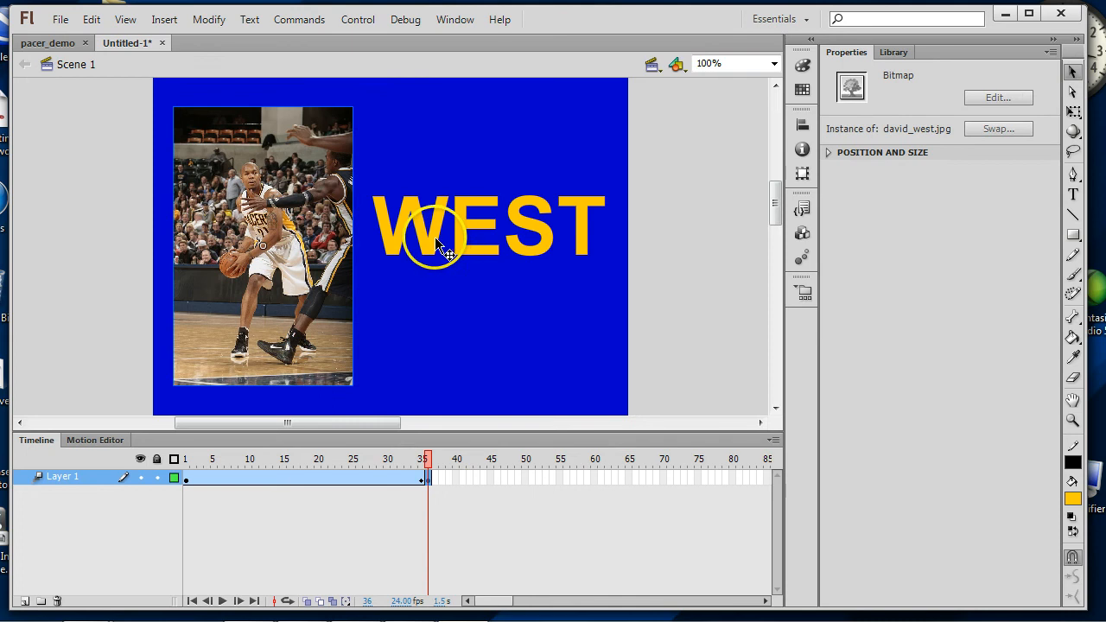
{"action": "left_click_drag", "start_coordinate": [437, 239], "coordinate": [437, 249]}
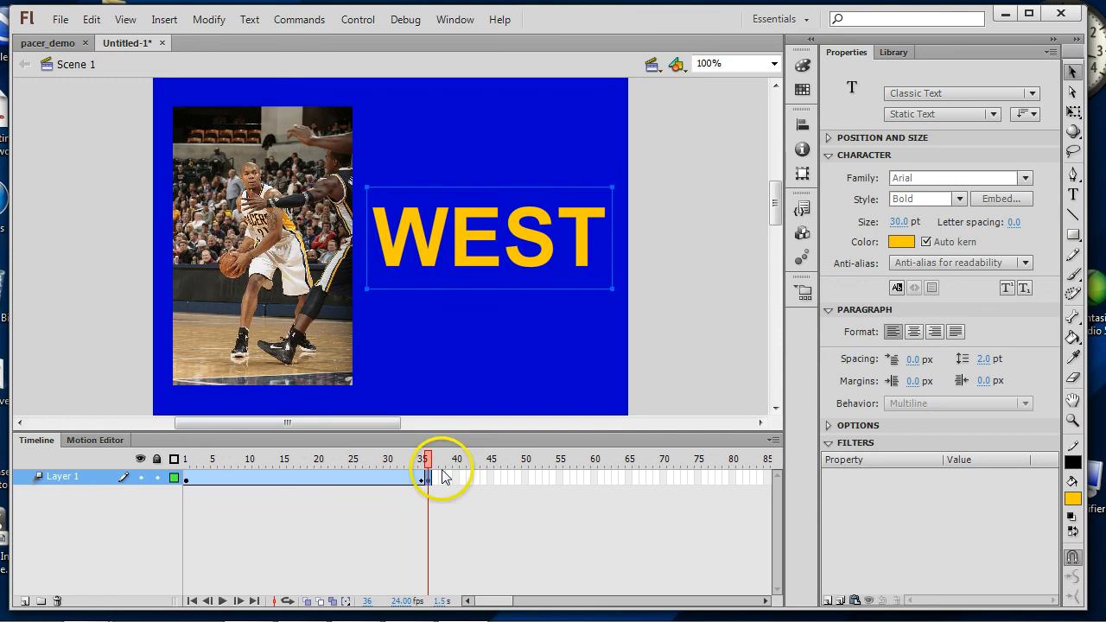
Insert a keyframe at frame 48 of Layer 1 to hold the WEST slide and a blank keyframe at frame 49
{"action": "left_click", "coordinate": [511, 479]}
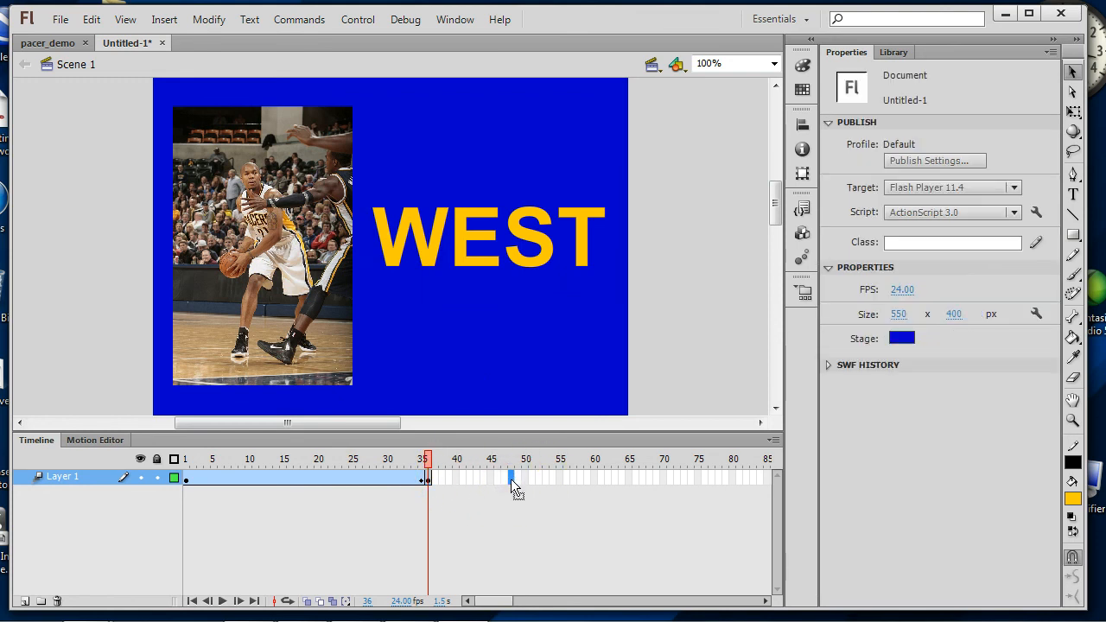
{"action": "key", "text": "F6"}
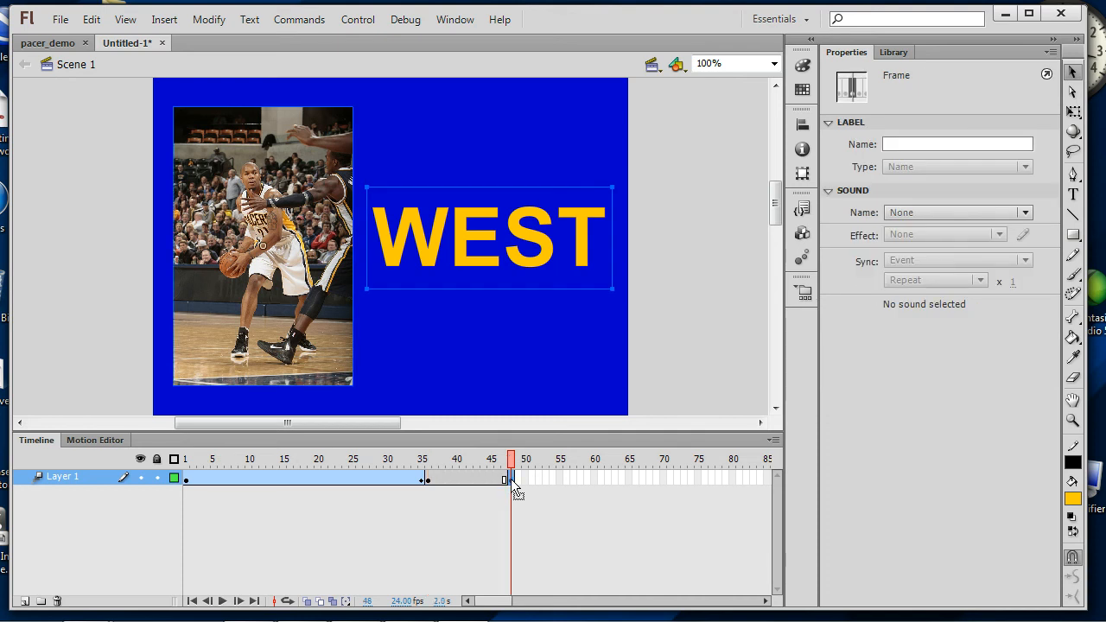
{"action": "left_click", "coordinate": [512, 473]}
{"action": "left_click", "coordinate": [518, 483]}
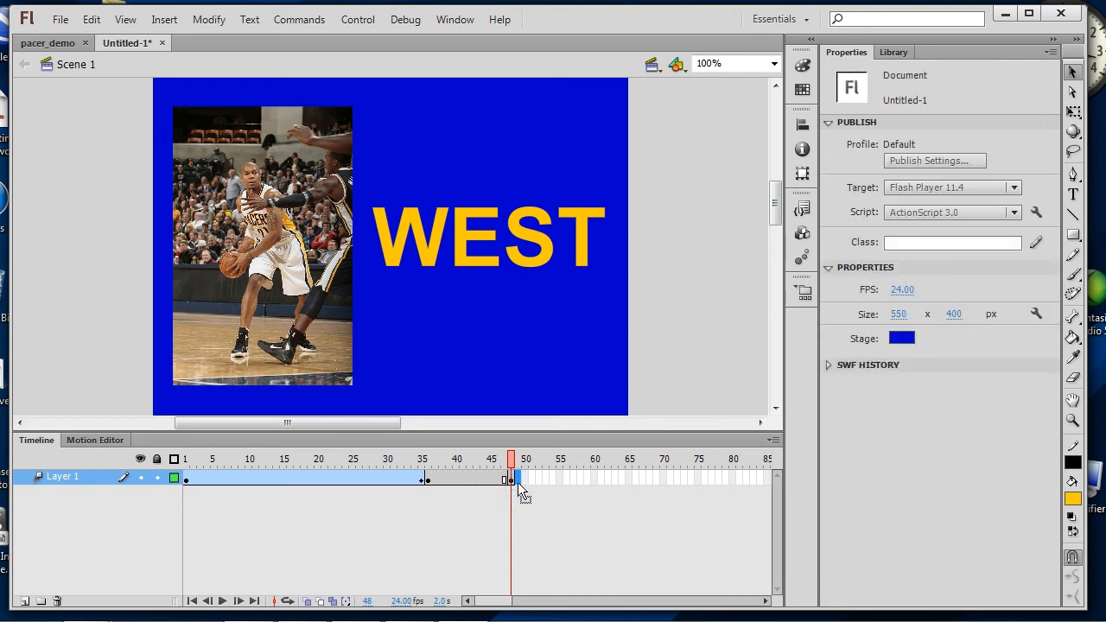
{"action": "left_click", "coordinate": [518, 482]}
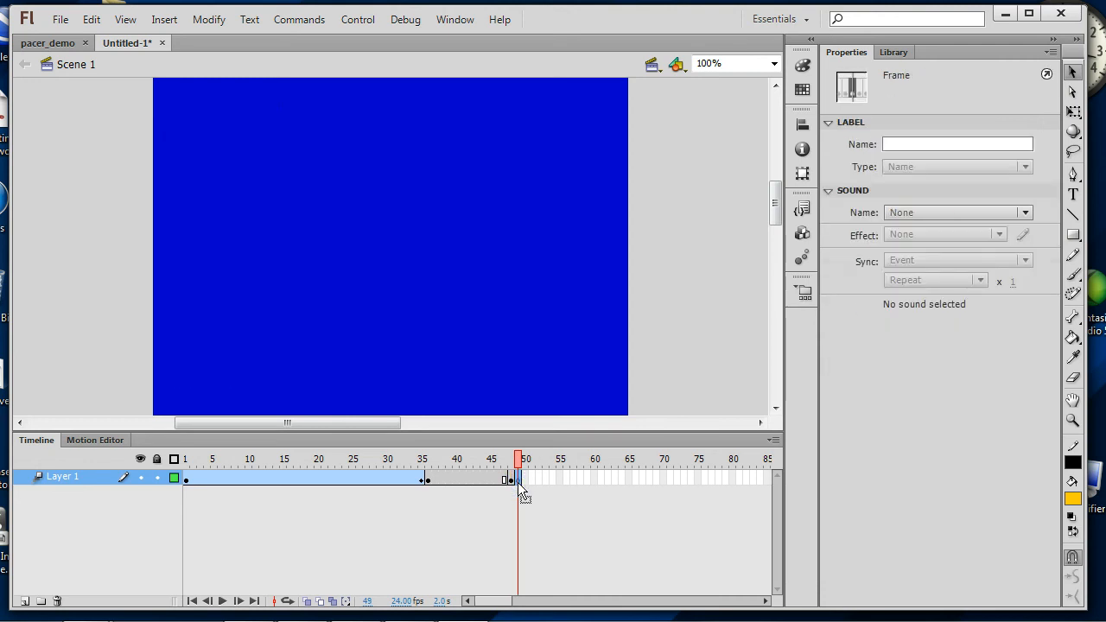
{"action": "left_click", "coordinate": [516, 459]}
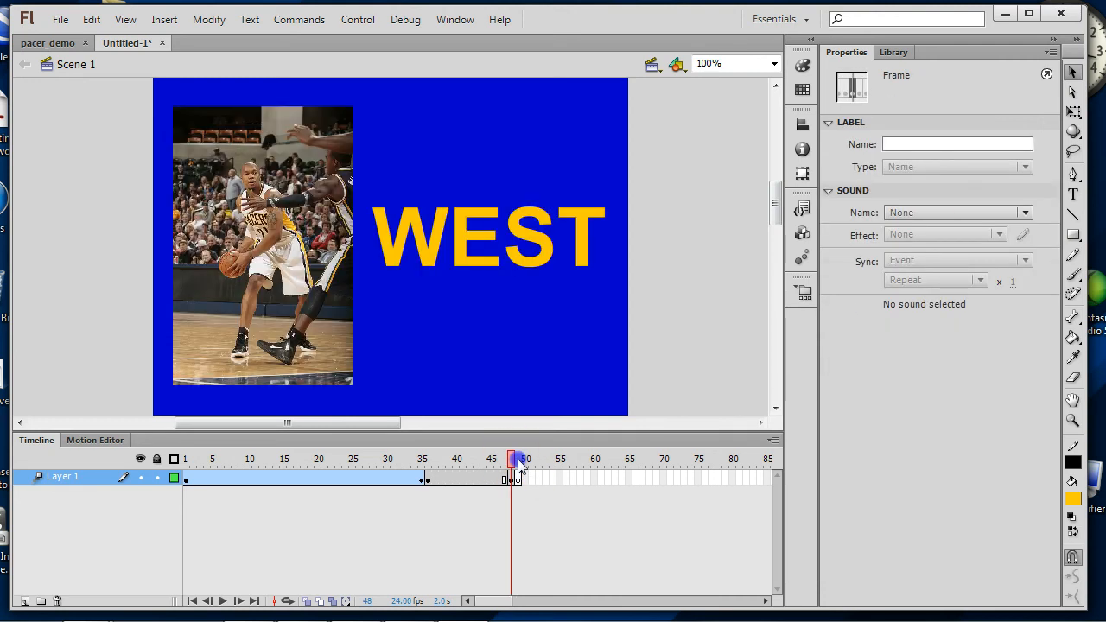
{"action": "left_click_drag", "start_coordinate": [513, 464], "coordinate": [517, 465]}
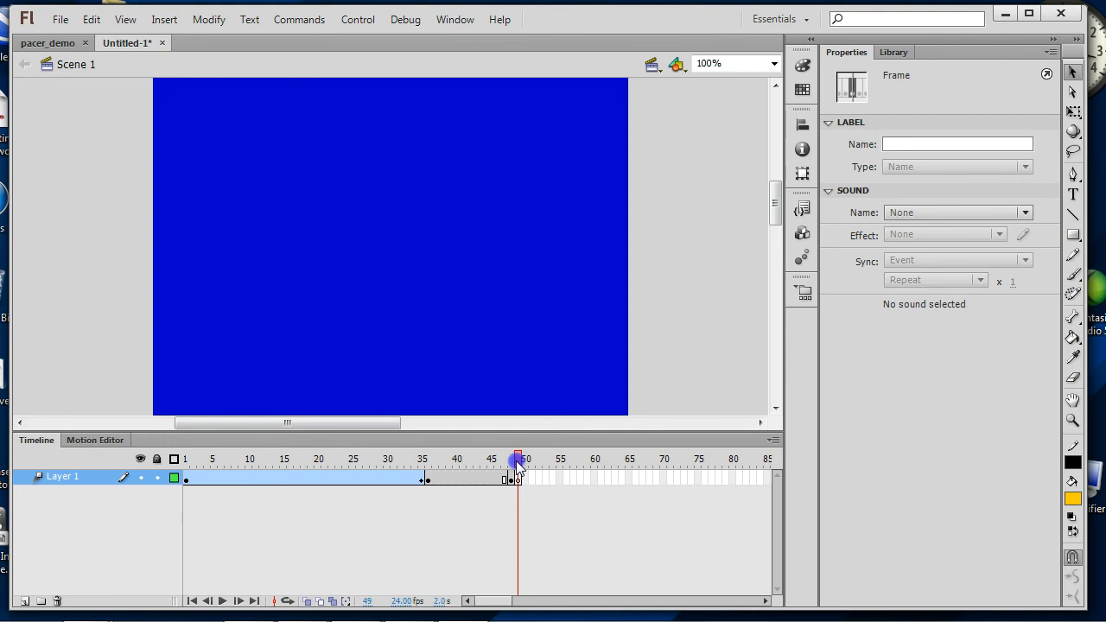
{"action": "left_click", "coordinate": [518, 477]}
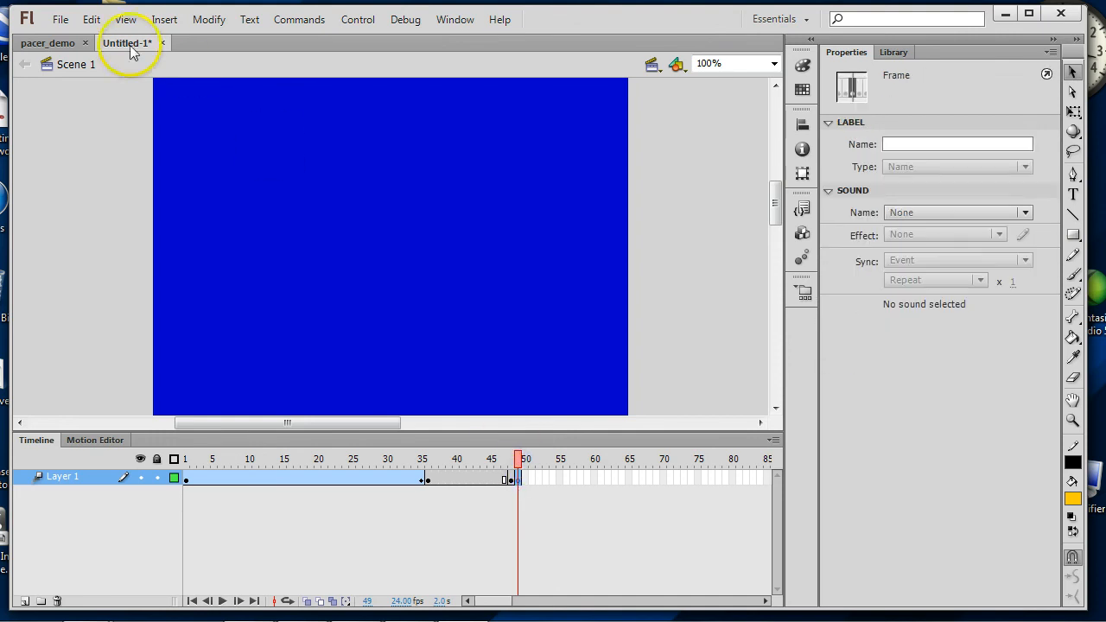
{"action": "left_click", "coordinate": [57, 19]}
{"action": "left_click", "coordinate": [91, 57]}
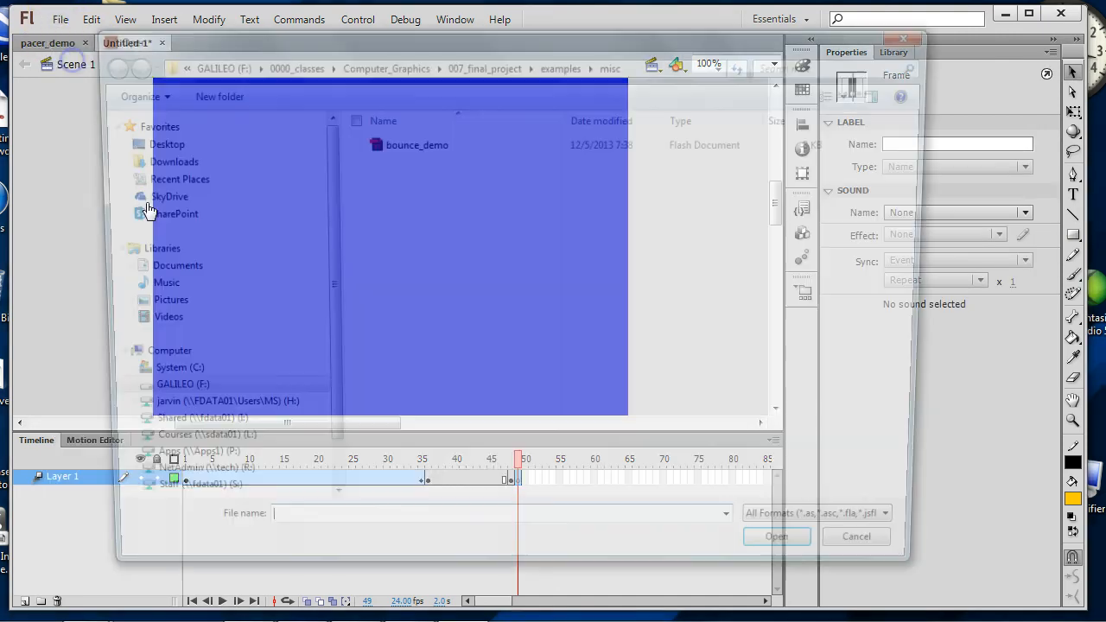
{"action": "left_click", "coordinate": [903, 562]}
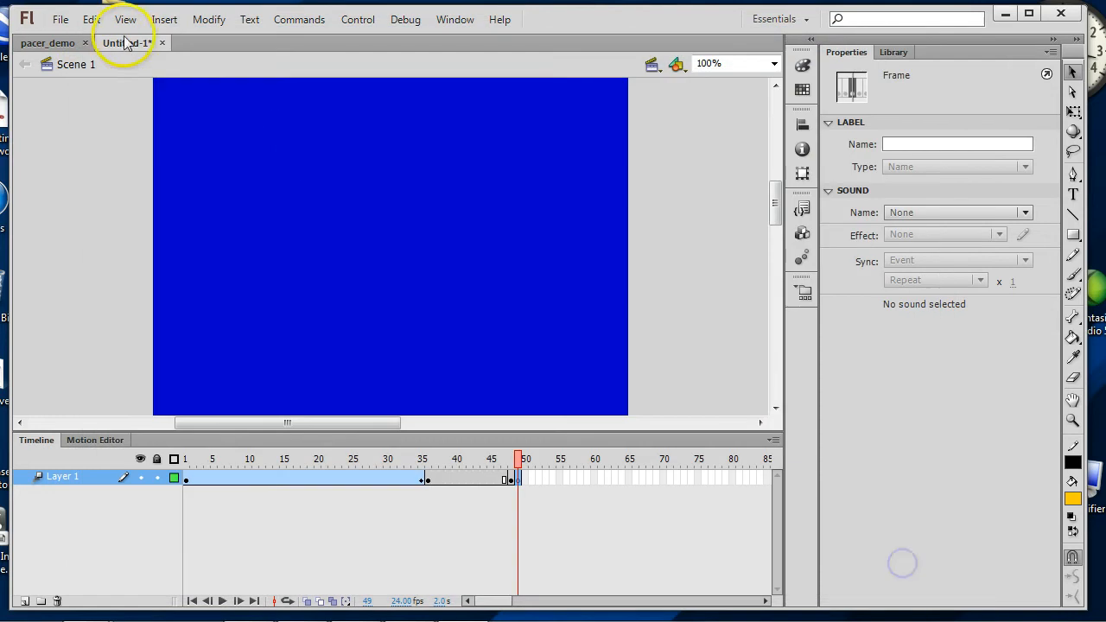
Import the george_hill image from the pacer-photos folder to the stage at frame 49
{"action": "left_click", "coordinate": [60, 19]}
{"action": "left_click", "coordinate": [198, 282]}
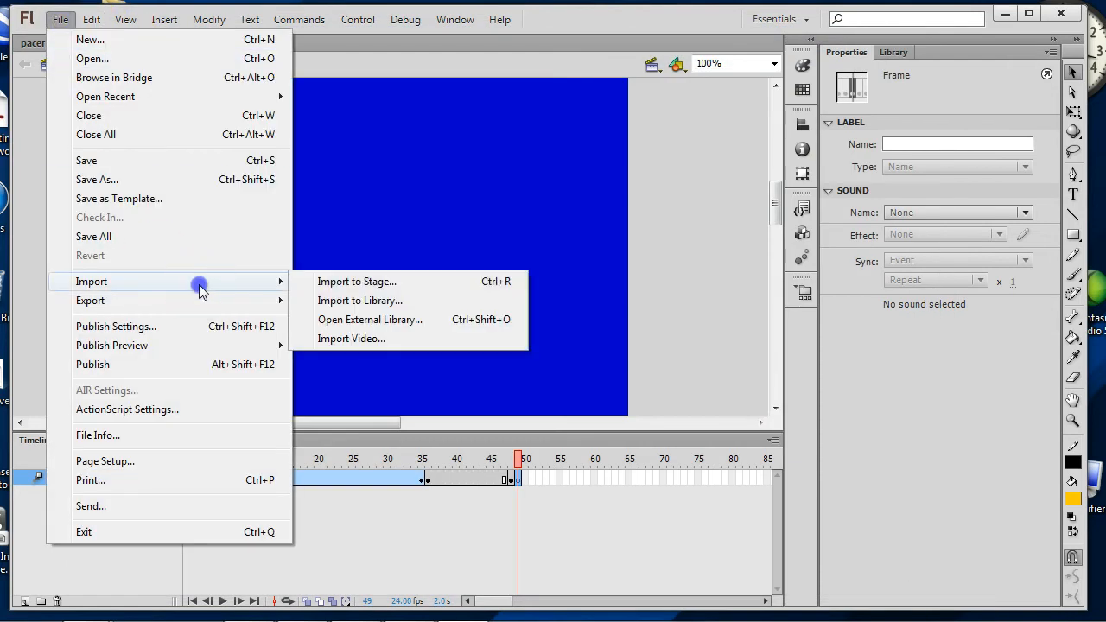
{"action": "left_click", "coordinate": [351, 285]}
{"action": "left_click", "coordinate": [486, 184]}
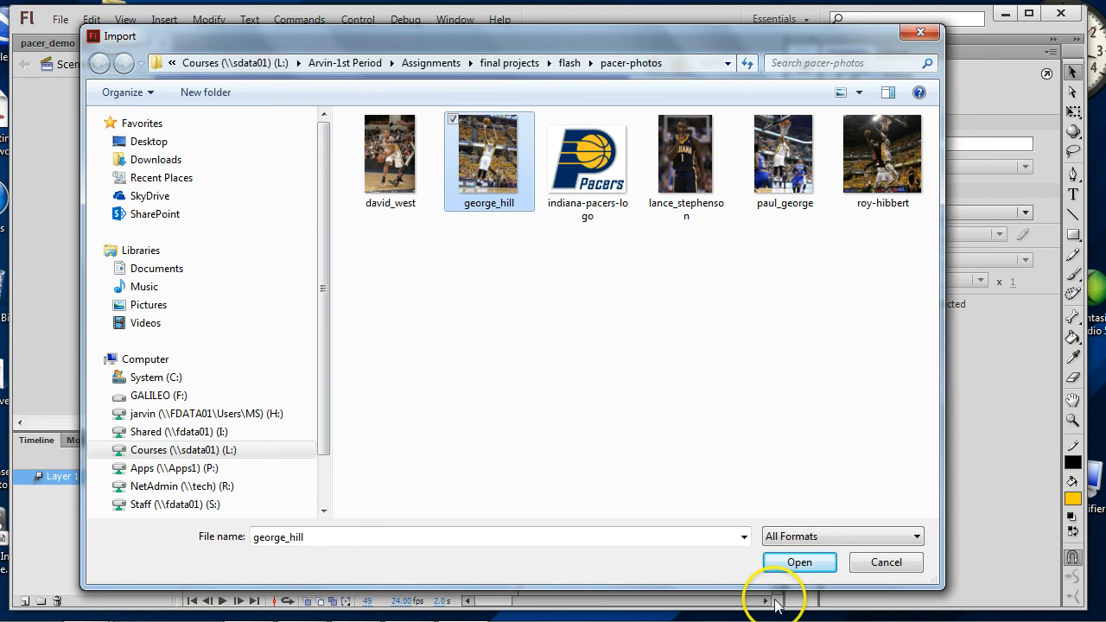
{"action": "left_click", "coordinate": [799, 563]}
{"action": "left_click", "coordinate": [328, 195]}
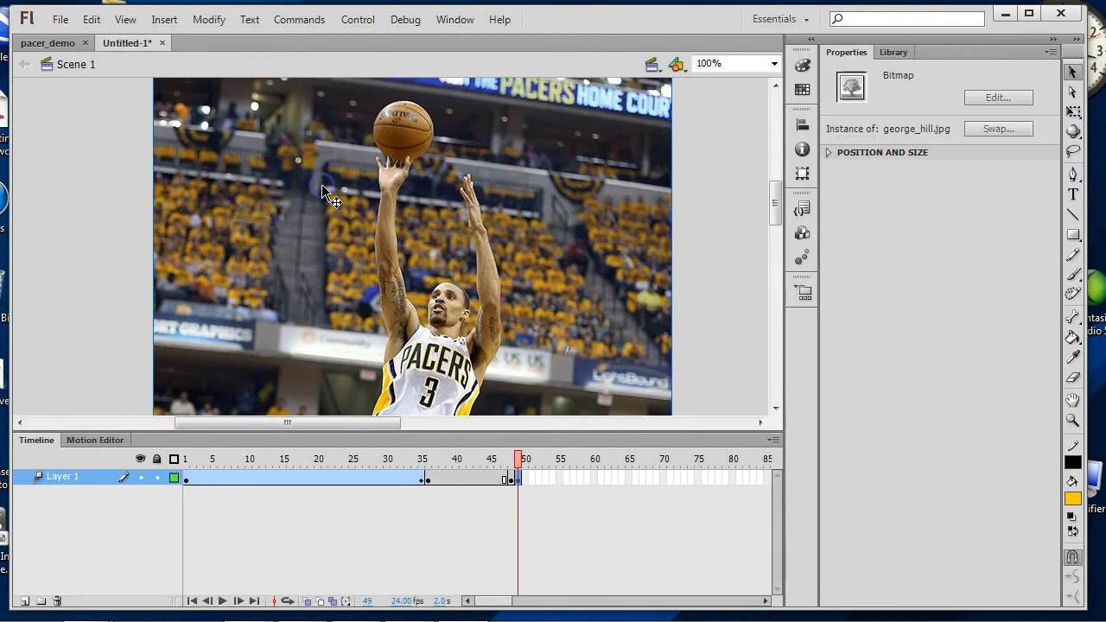
{"action": "left_click_drag", "start_coordinate": [511, 165], "coordinate": [559, 208]}
{"action": "key", "text": "q"}
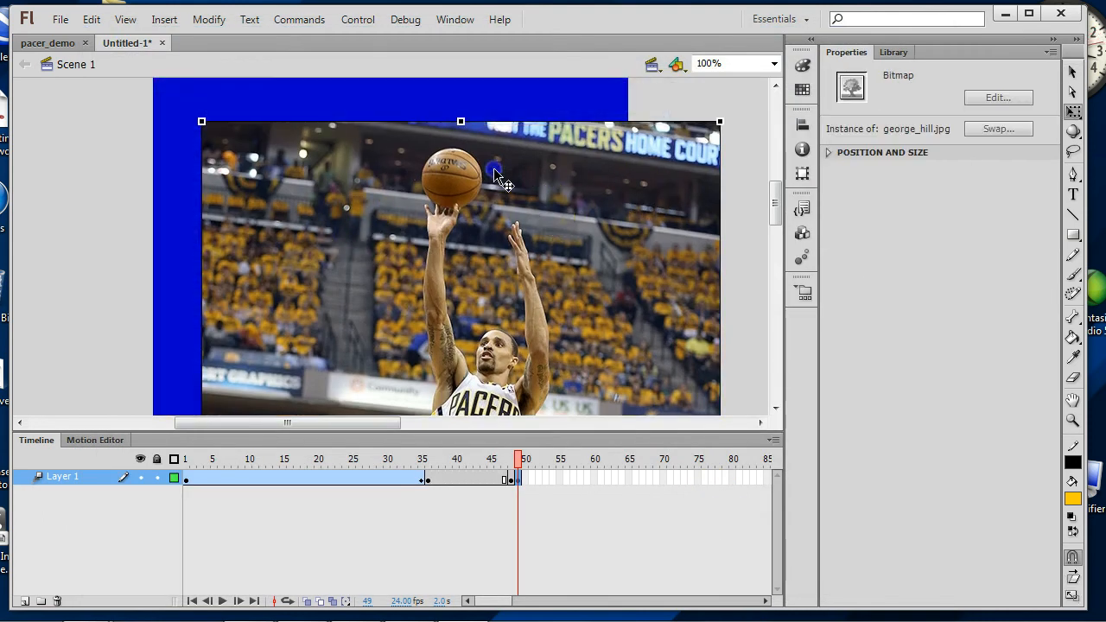
{"action": "left_click_drag", "start_coordinate": [719, 115], "coordinate": [575, 151]}
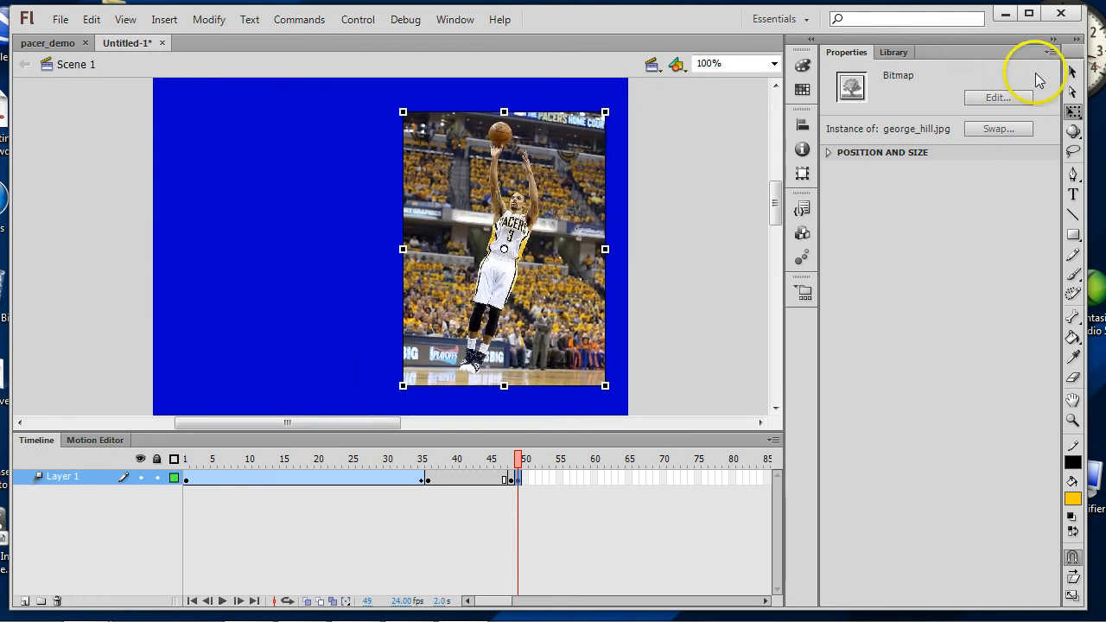
{"action": "left_click", "coordinate": [1073, 72]}
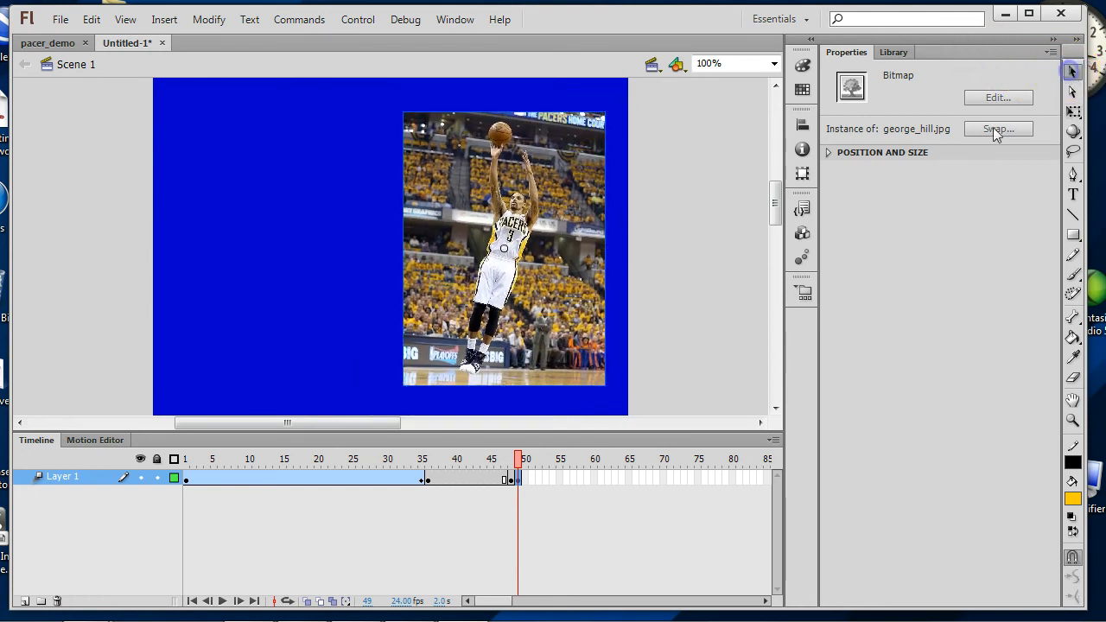
Add the gold Arial Bold text HILL left of the photo and enlarge it to span the empty half of the stage
{"action": "left_click", "coordinate": [1073, 194]}
{"action": "left_click", "coordinate": [199, 223]}
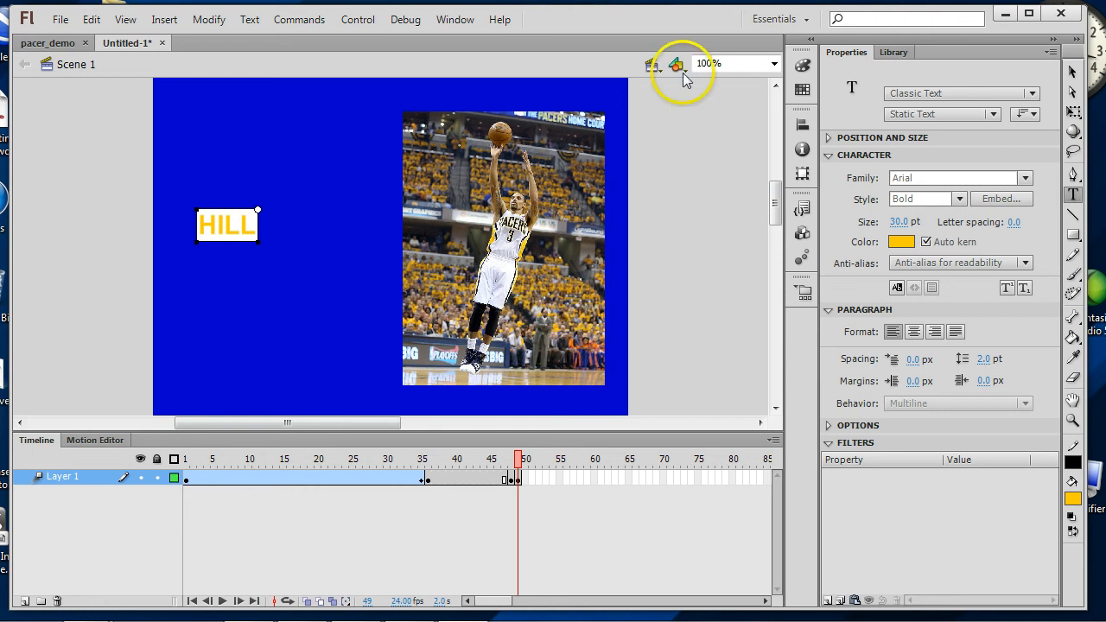
{"action": "left_click", "coordinate": [1072, 72]}
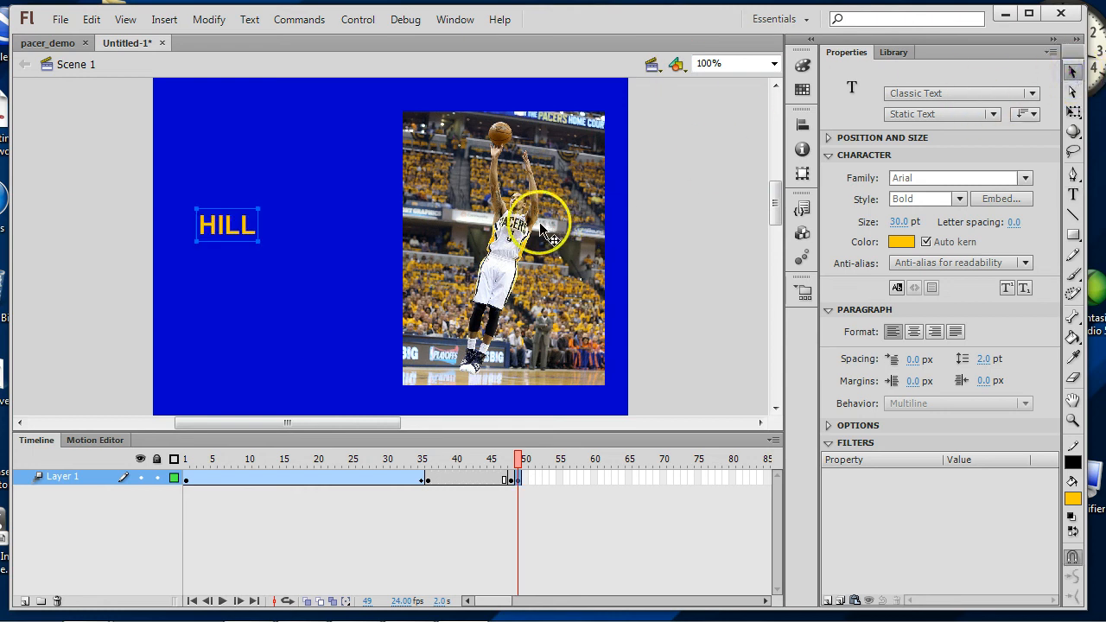
{"action": "key", "text": "q"}
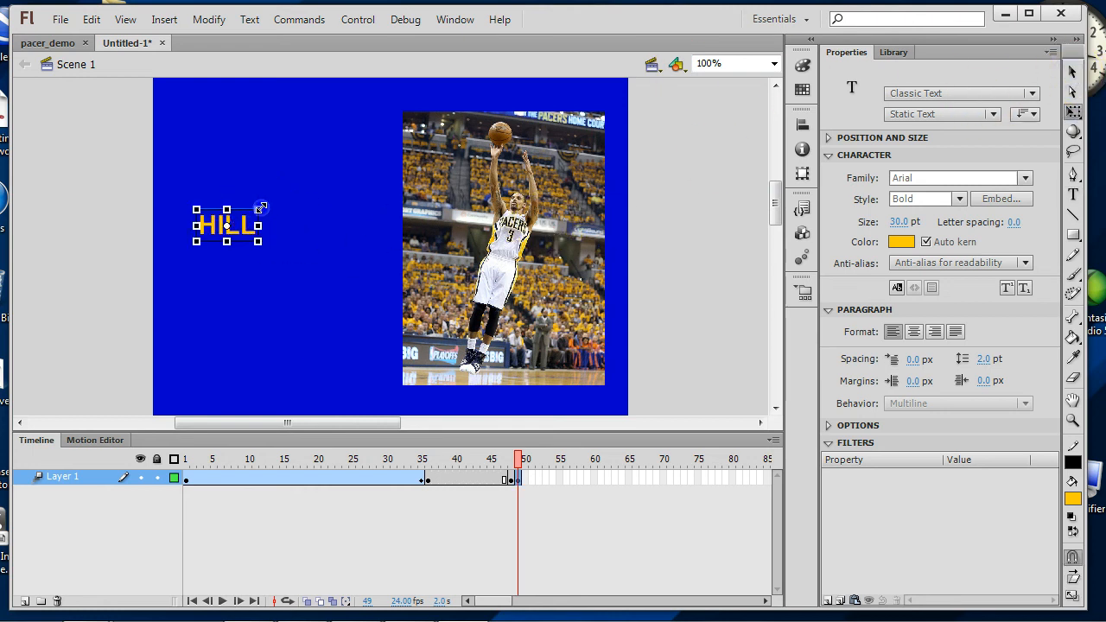
{"action": "left_click_drag", "start_coordinate": [261, 209], "coordinate": [329, 165]}
{"action": "left_click_drag", "start_coordinate": [230, 213], "coordinate": [285, 243]}
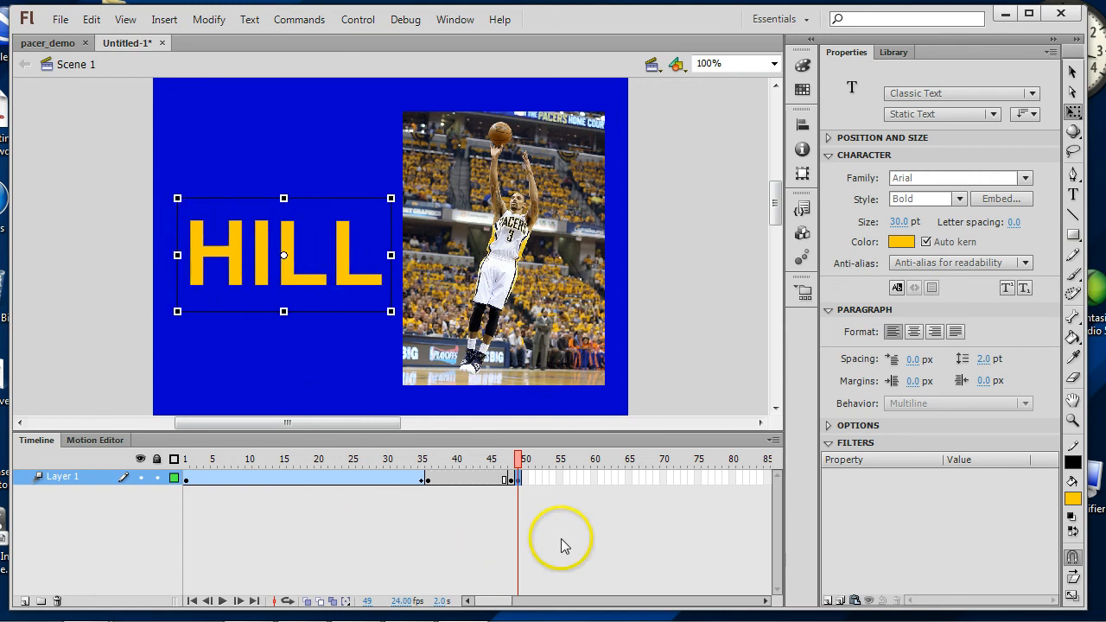
Insert a keyframe at frame 61 of Layer 1 to hold the HILL slide and a blank keyframe at frame 62
{"action": "left_click", "coordinate": [598, 480]}
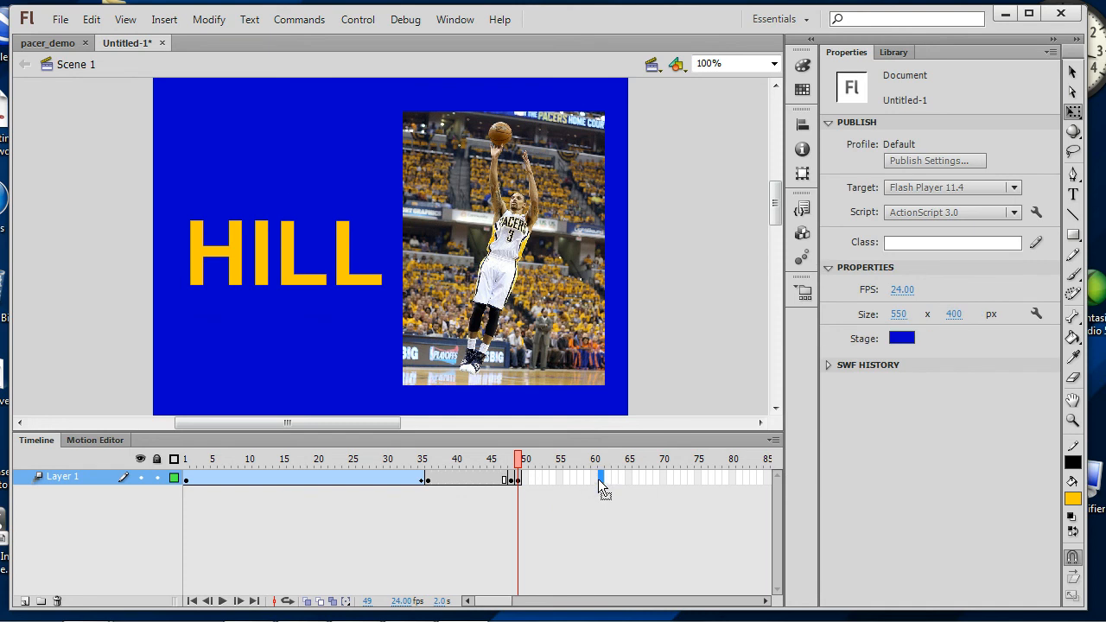
{"action": "key", "text": "F6"}
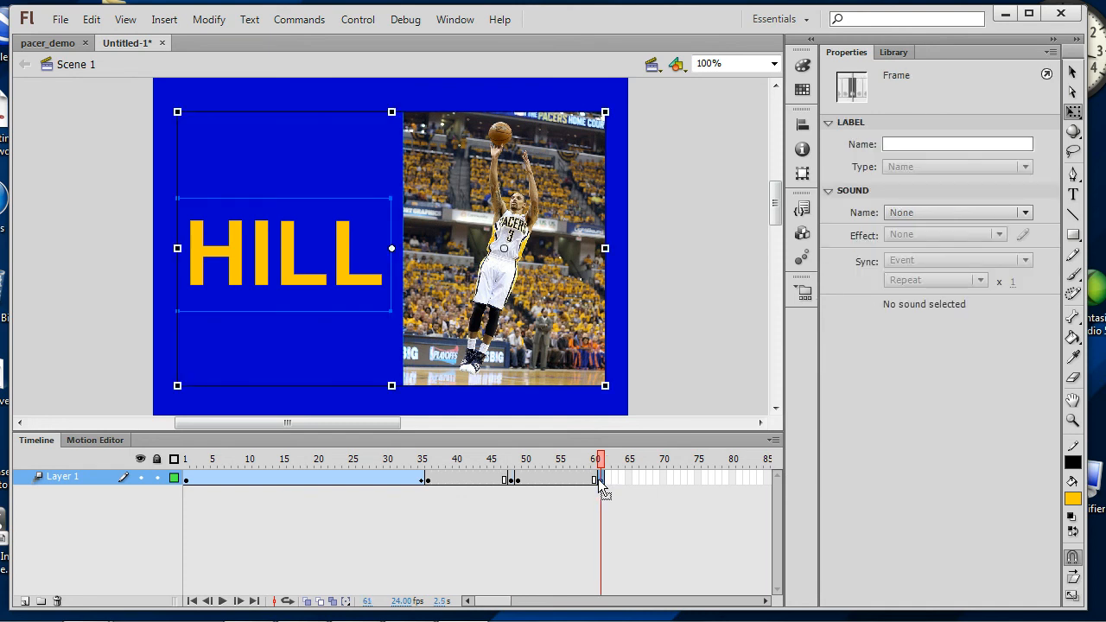
{"action": "left_click", "coordinate": [609, 479]}
{"action": "key", "text": "F7"}
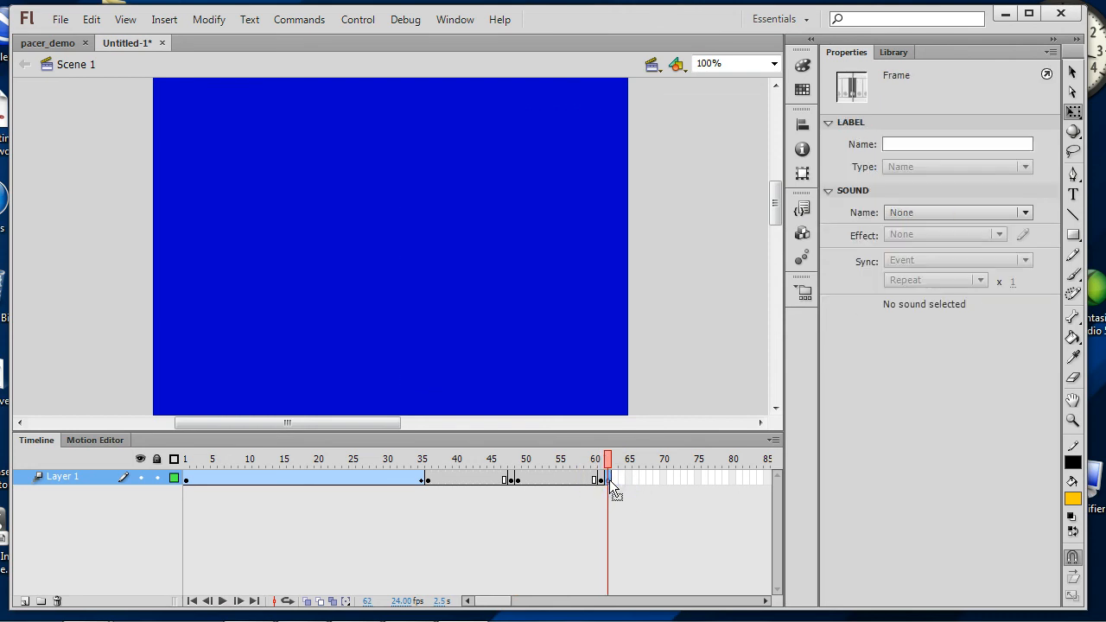
Review the player slides and closing text in the pacer_demo timeline up to frame 158, and return to Untitled-1
{"action": "left_click", "coordinate": [60, 42]}
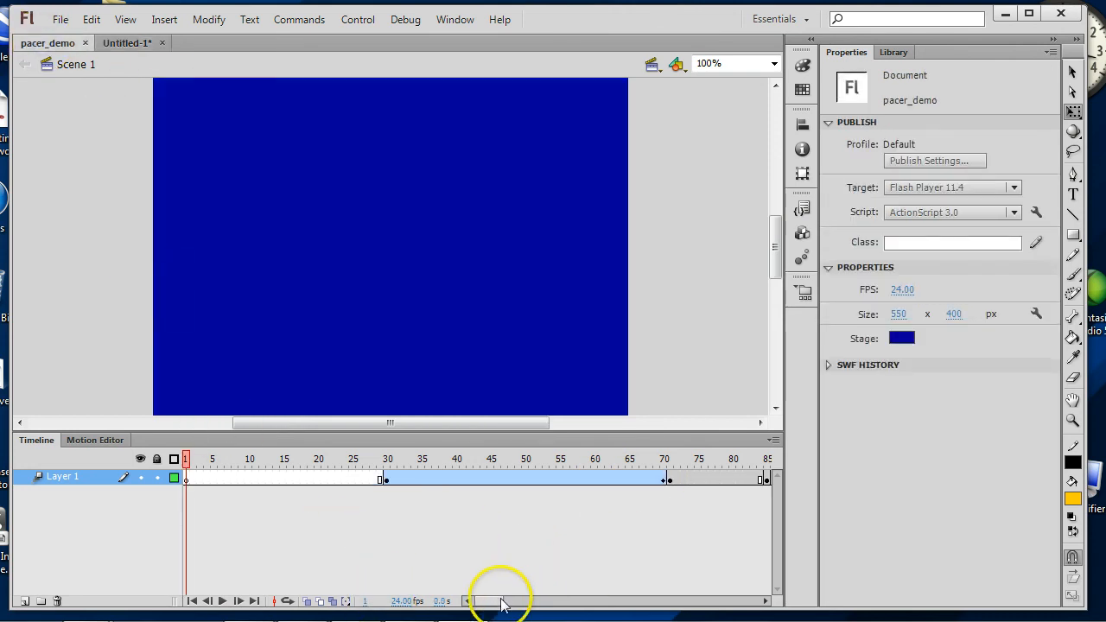
{"action": "left_click_drag", "start_coordinate": [493, 600], "coordinate": [510, 600]}
{"action": "left_click", "coordinate": [346, 474]}
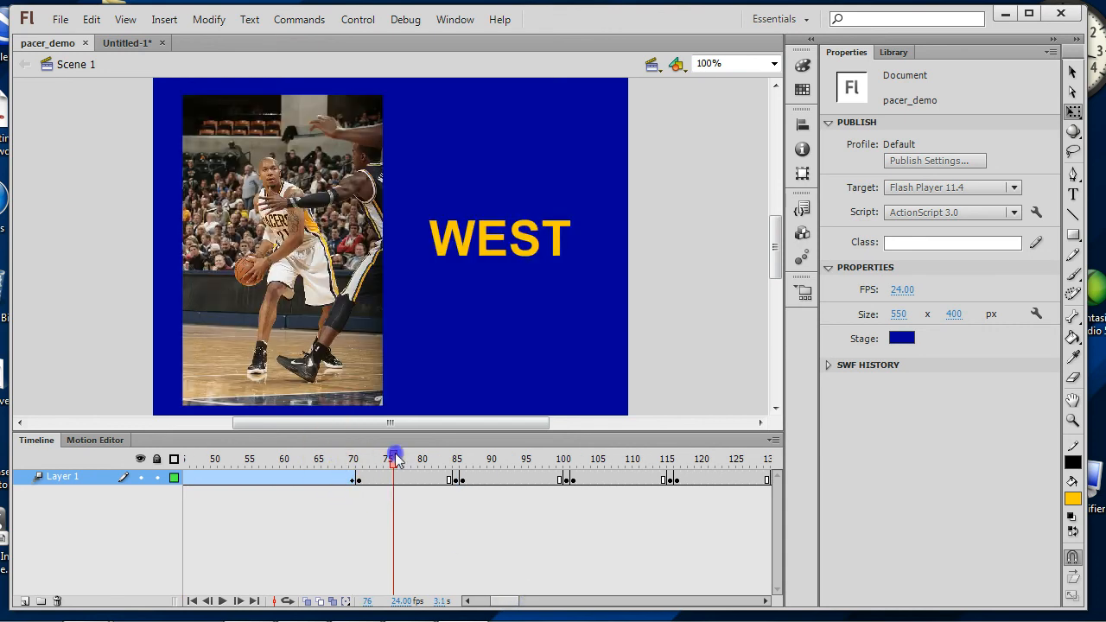
{"action": "left_click_drag", "start_coordinate": [396, 458], "coordinate": [557, 482]}
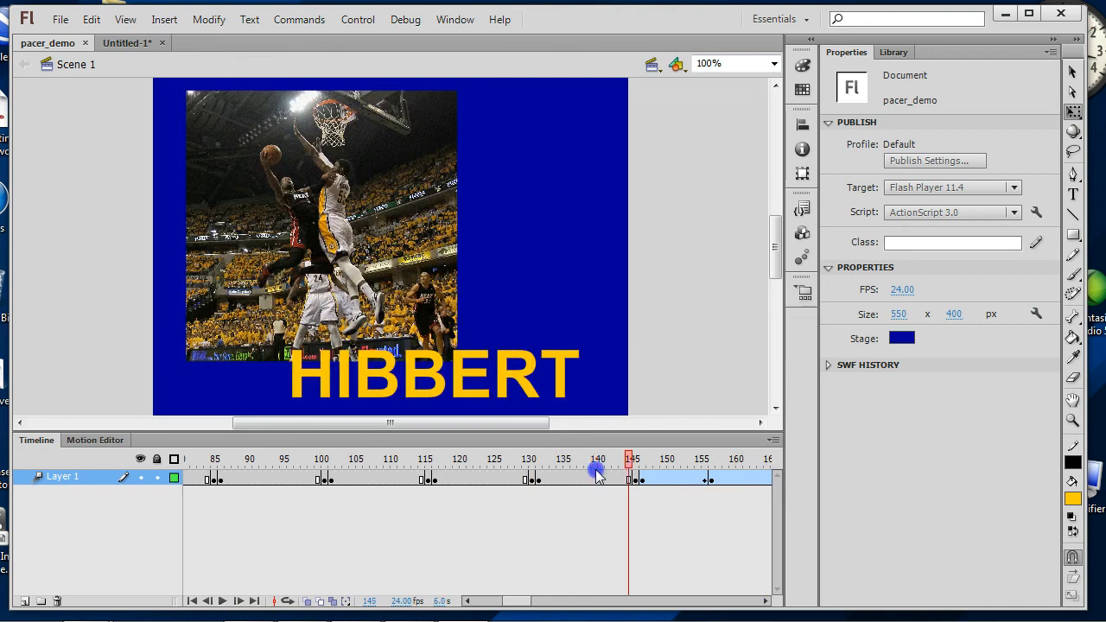
{"action": "left_click_drag", "start_coordinate": [597, 473], "coordinate": [721, 461]}
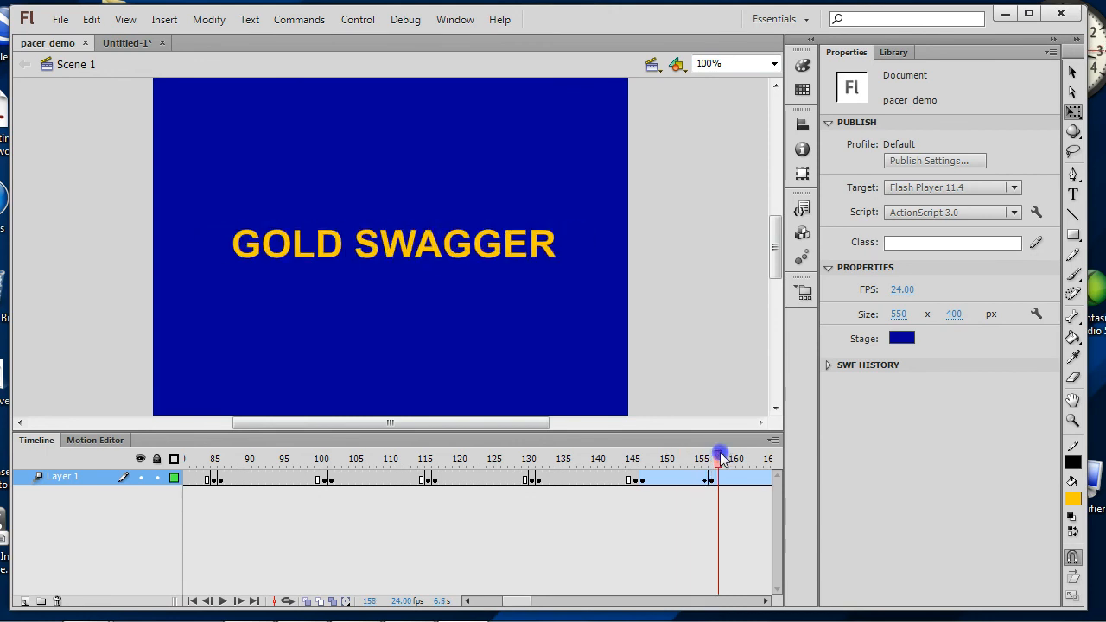
{"action": "left_click", "coordinate": [122, 43]}
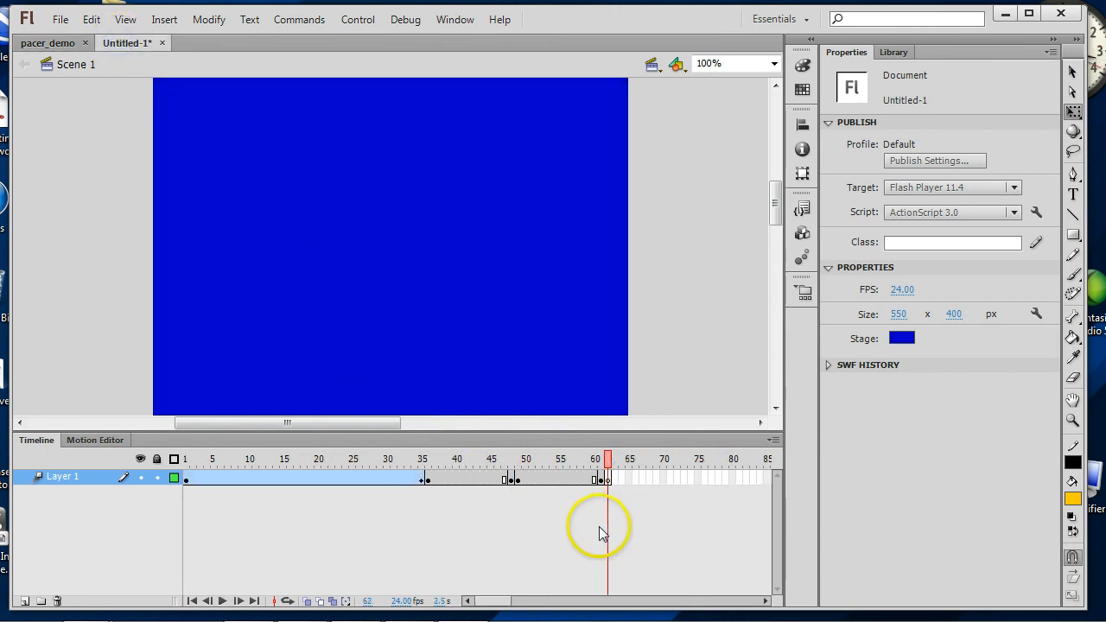
Add the gold 30 pt Arial Bold text BLUE COLLAR near the middle of the stage at frame 62
{"action": "left_click", "coordinate": [1073, 194]}
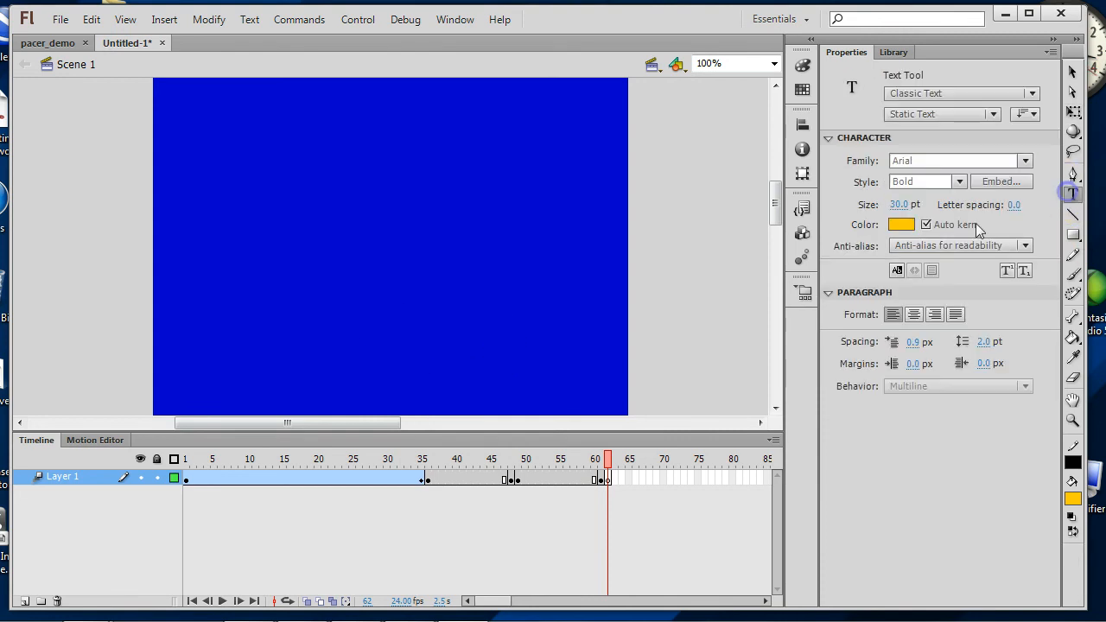
{"action": "left_click", "coordinate": [291, 246]}
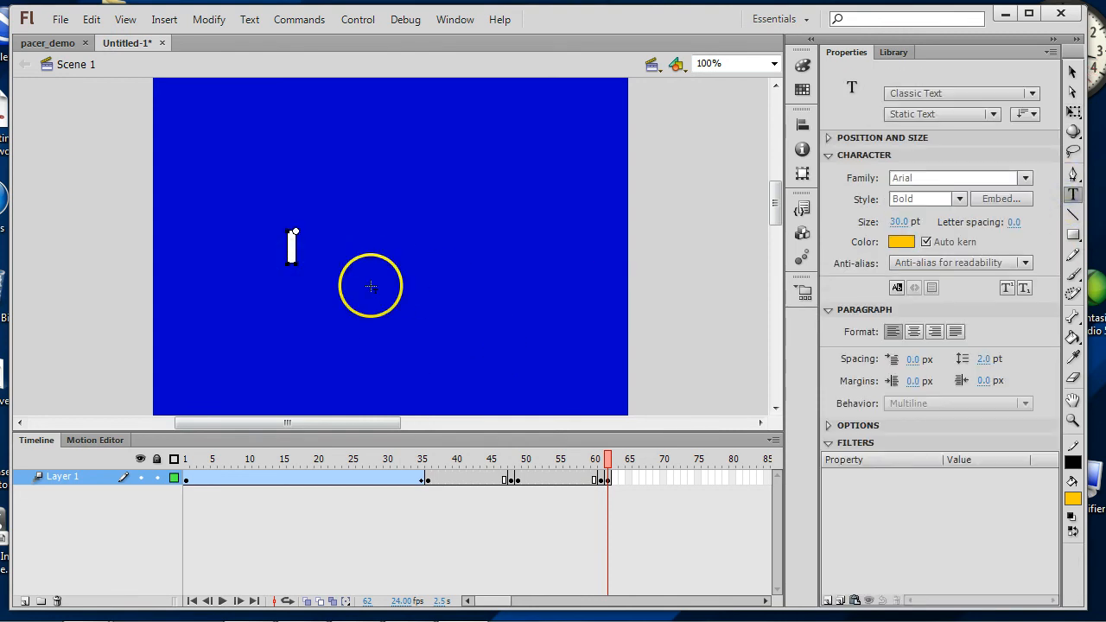
{"action": "type", "text": "BLUE COLLAR"}
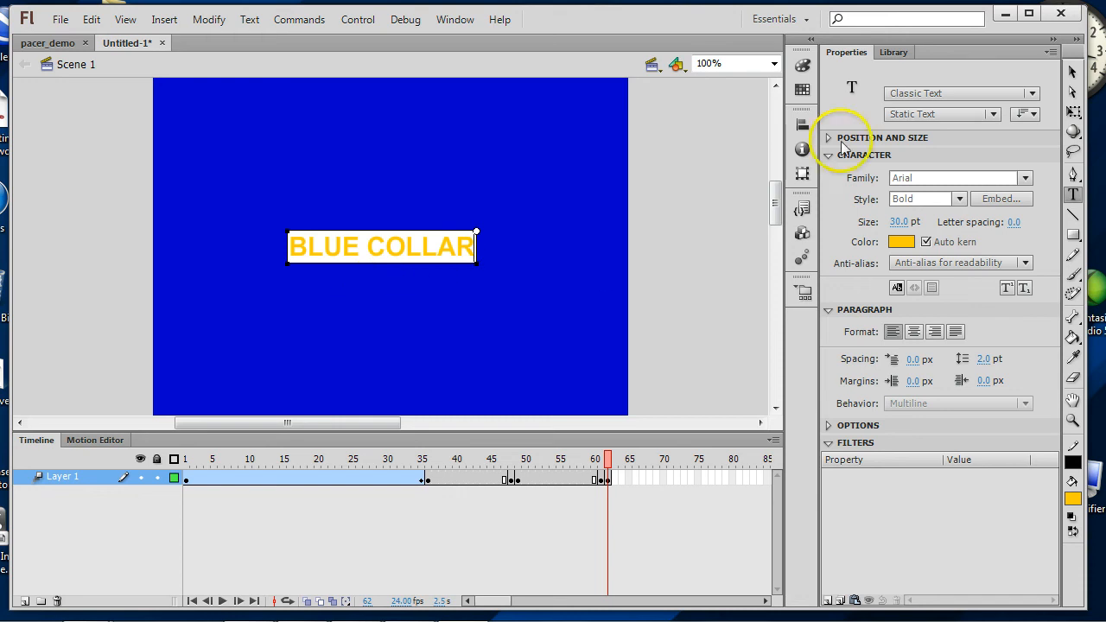
{"action": "left_click", "coordinate": [1073, 72]}
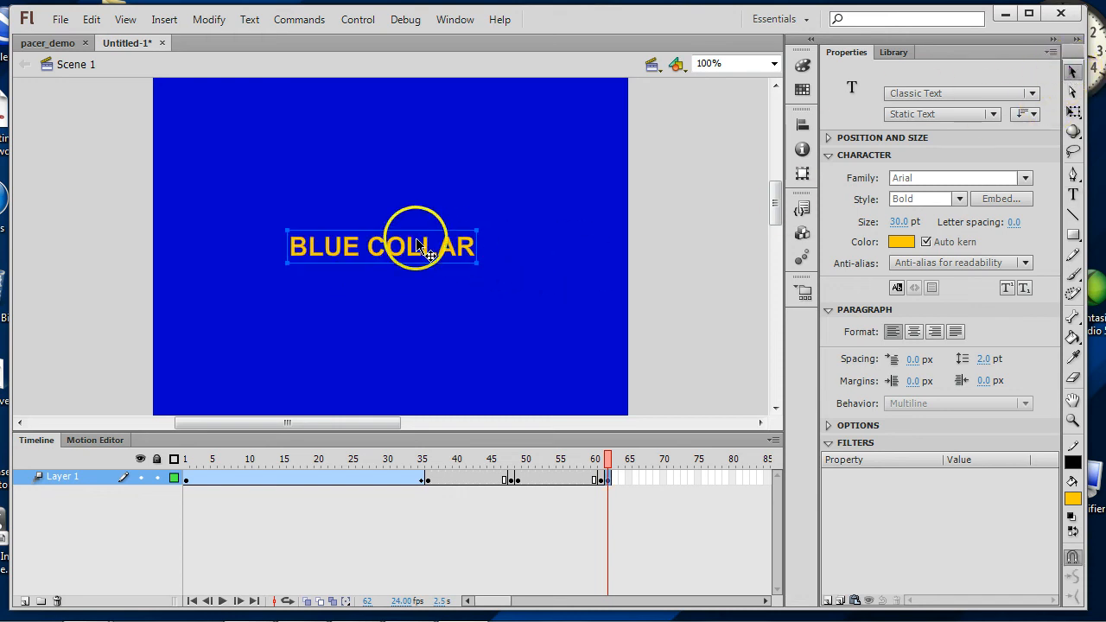
{"action": "mouse_move", "coordinate": [425, 248]}
{"action": "left_mouse_down"}
{"action": "mouse_move", "coordinate": [417, 215]}
{"action": "mouse_move", "coordinate": [422, 245]}
{"action": "left_mouse_up"}
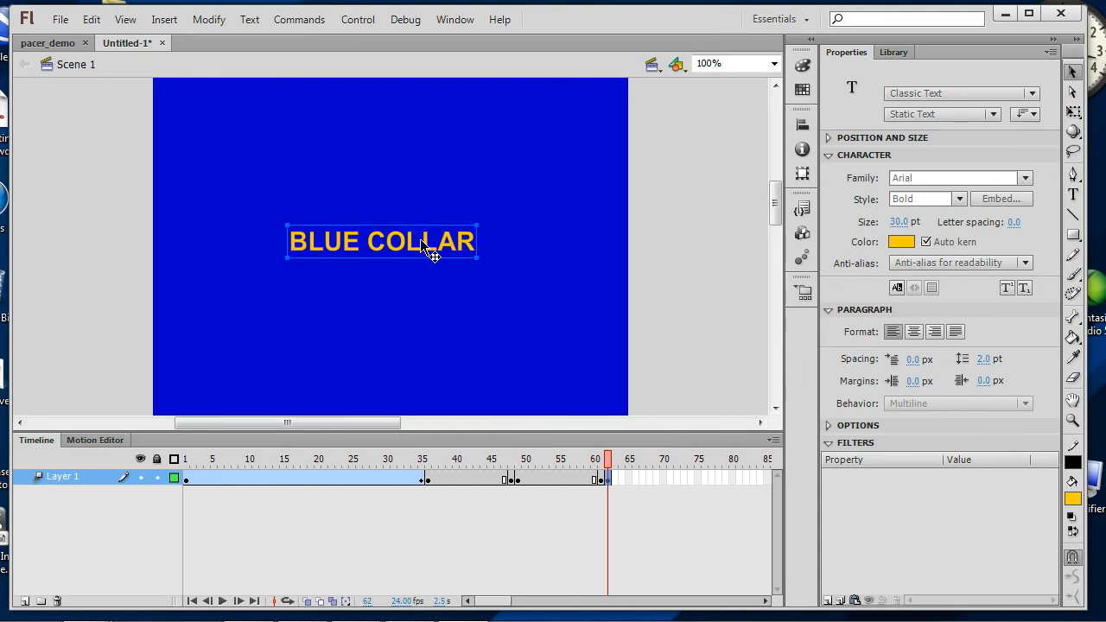
Convert the BLUE COLLAR text to a Movie Clip symbol and give it a motion tween running to frame 80
{"action": "key", "text": "F8"}
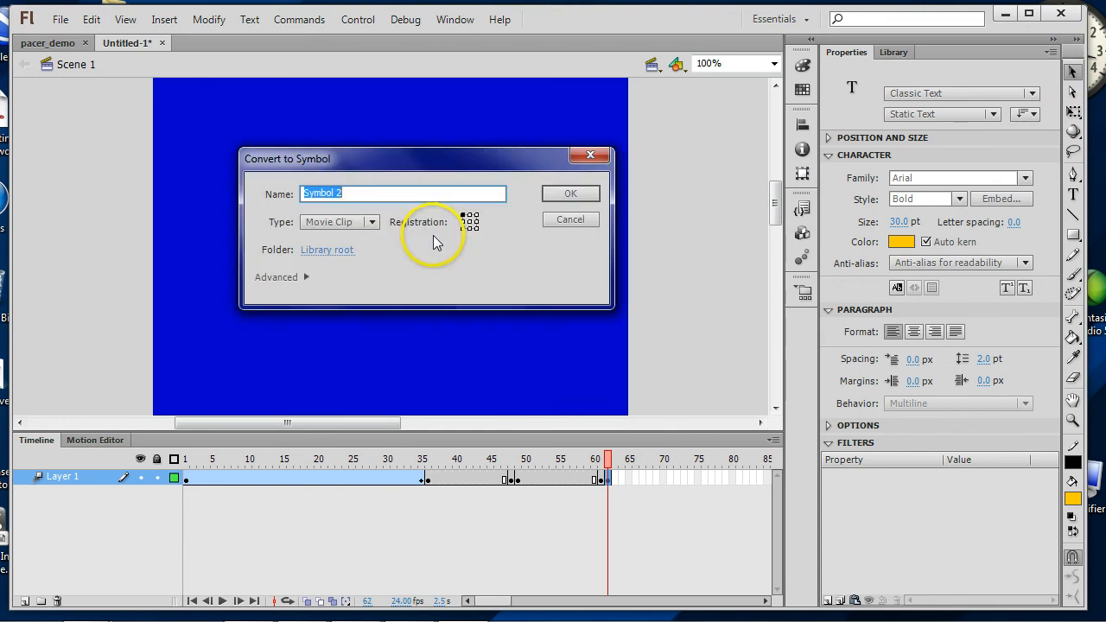
{"action": "left_click", "coordinate": [570, 195]}
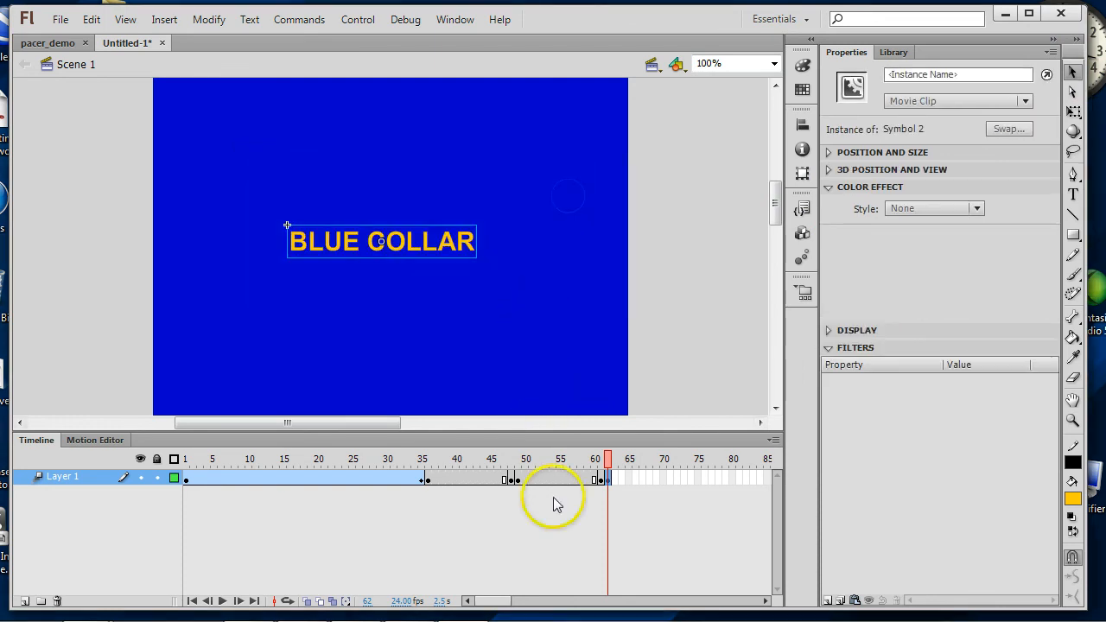
{"action": "right_click", "coordinate": [428, 245]}
{"action": "left_click", "coordinate": [509, 6]}
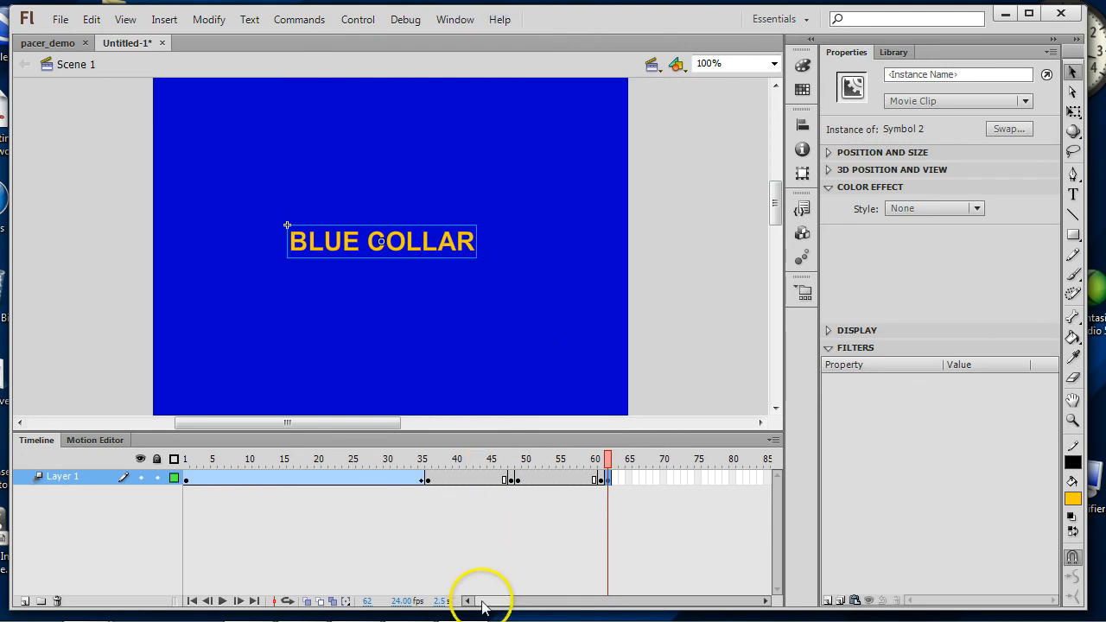
{"action": "left_click_drag", "start_coordinate": [482, 601], "coordinate": [494, 601]}
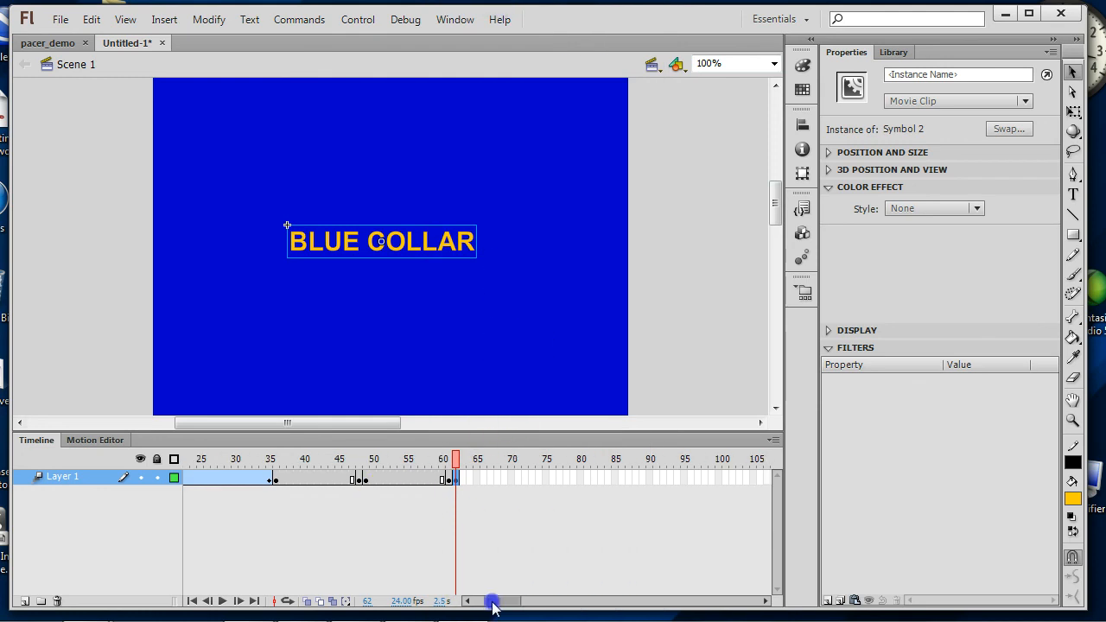
{"action": "left_click", "coordinate": [458, 476]}
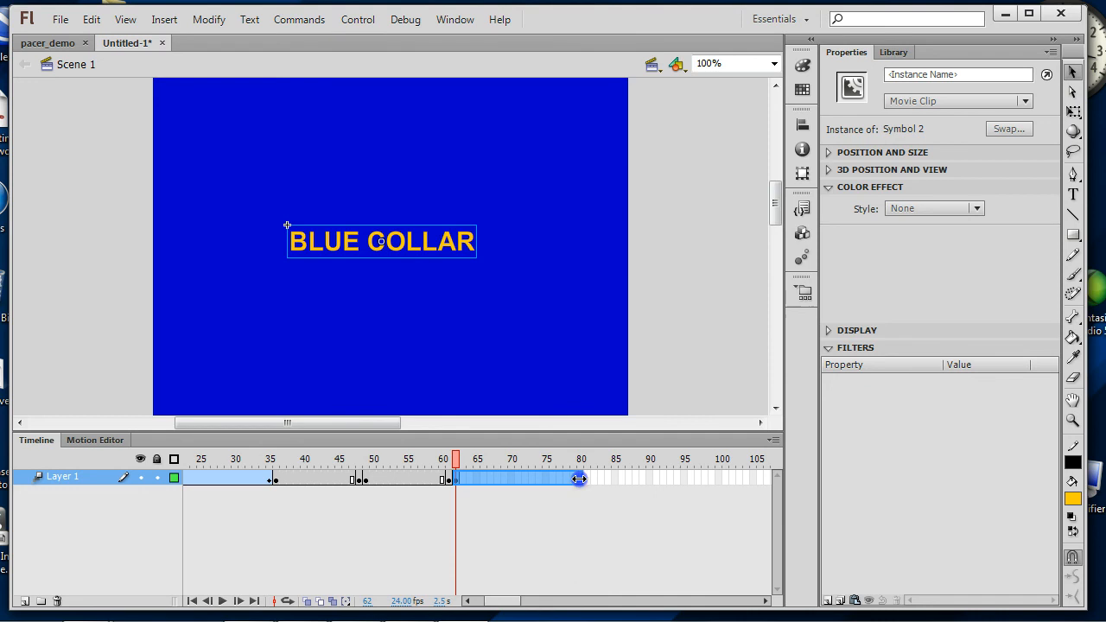
{"action": "left_click_drag", "start_coordinate": [579, 479], "coordinate": [562, 451]}
Enlarge BLUE COLLAR at frame 80 to about twice its size, keeping it centred, and play back the tween
{"action": "key", "text": "q"}
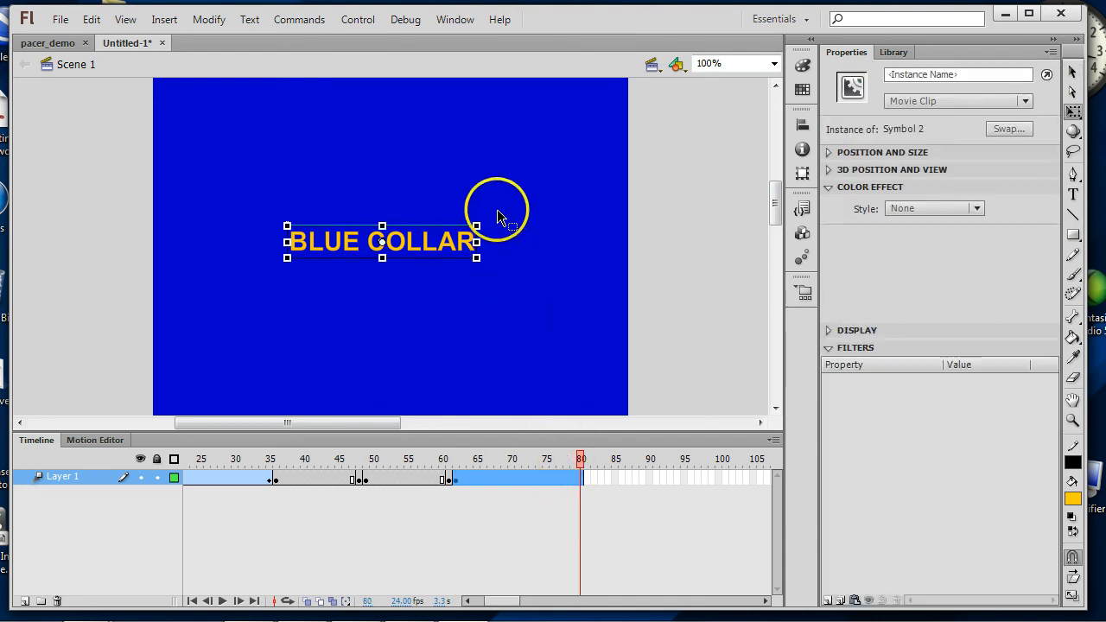
{"action": "left_click_drag", "start_coordinate": [480, 226], "coordinate": [581, 185]}
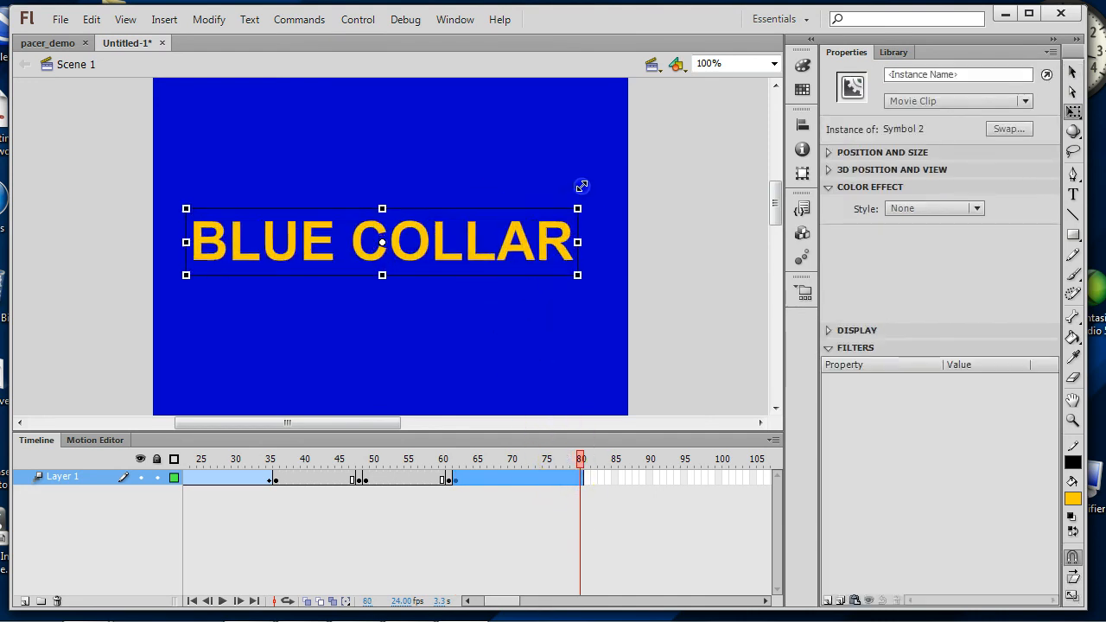
{"action": "left_click", "coordinate": [576, 459]}
{"action": "left_click_drag", "start_coordinate": [580, 463], "coordinate": [459, 480]}
{"action": "key", "text": "Return"}
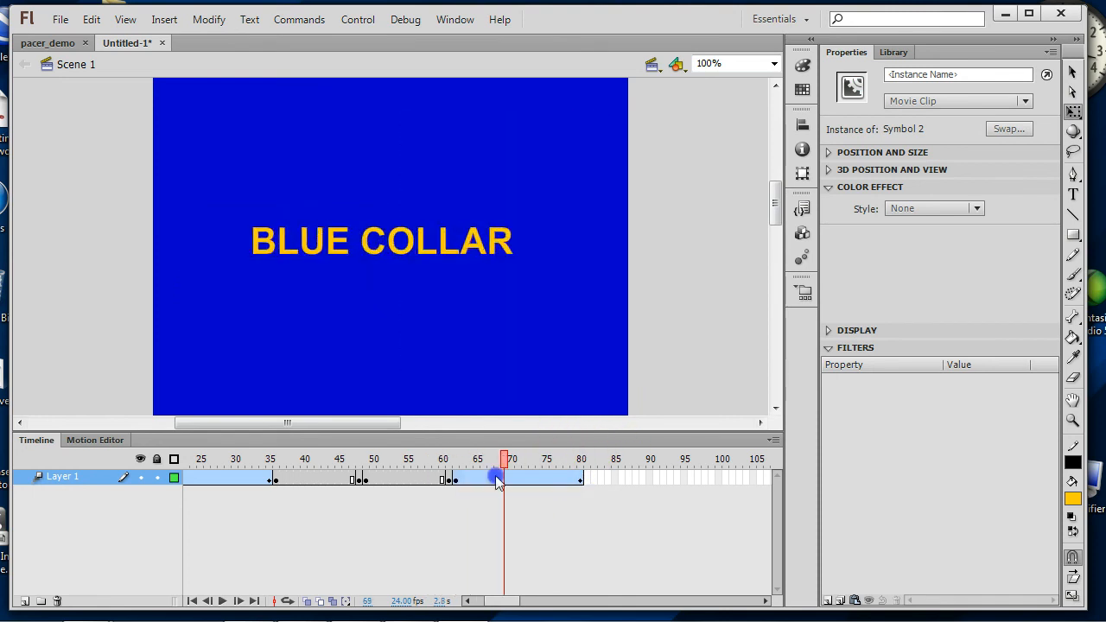
Insert a blank keyframe at frame 81 of Layer 1, directly after the BLUE COLLAR tween
{"action": "left_click", "coordinate": [586, 478]}
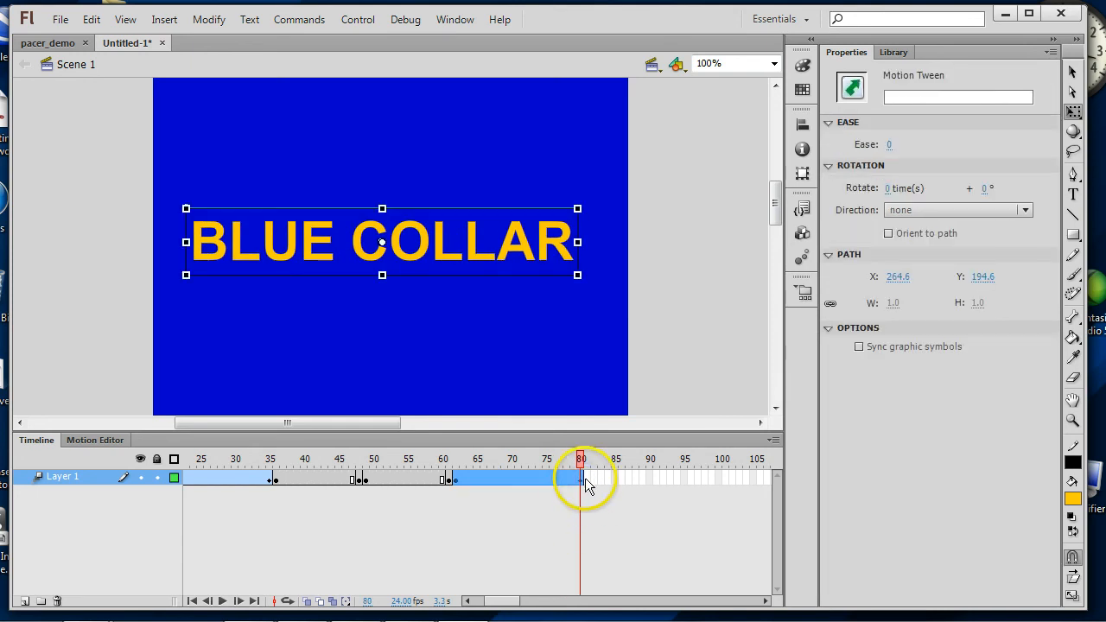
{"action": "left_click", "coordinate": [587, 481]}
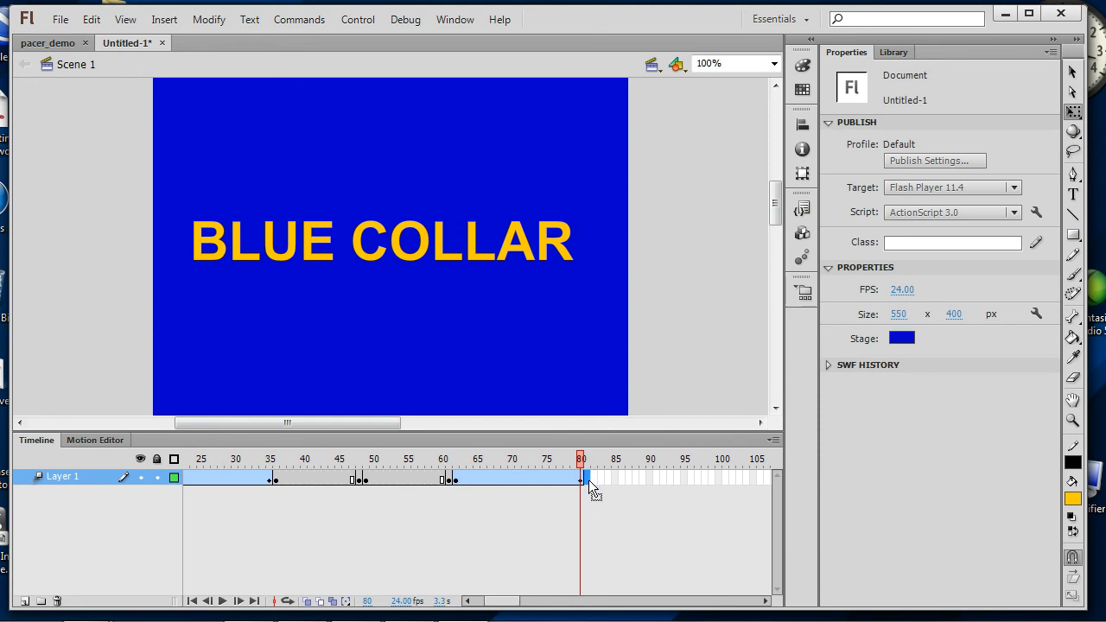
{"action": "left_click", "coordinate": [589, 479]}
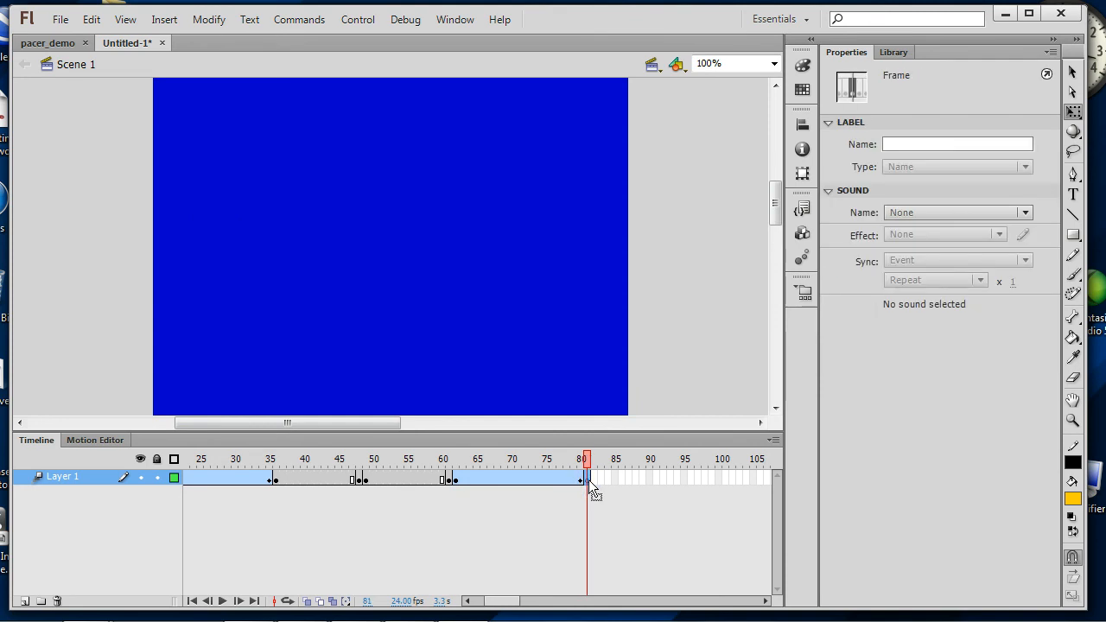
{"action": "left_click_drag", "start_coordinate": [587, 459], "coordinate": [587, 463]}
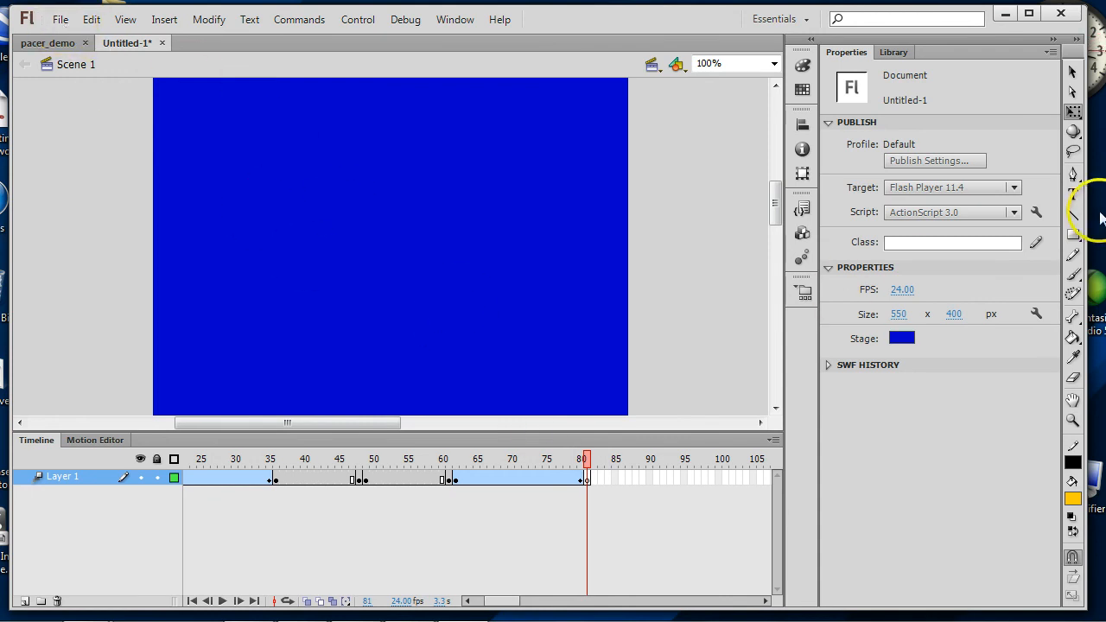
Add the gold 30 pt Arial Bold text GOLD SWAGGER near the middle of the stage at frame 81
{"action": "left_click", "coordinate": [1073, 194]}
{"action": "left_click", "coordinate": [257, 259]}
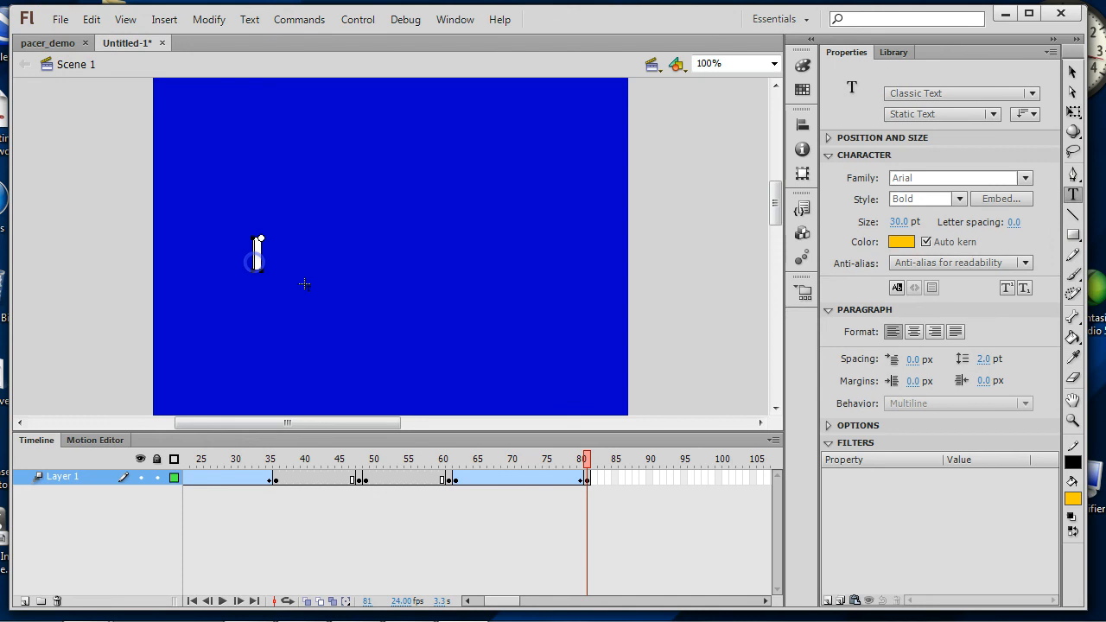
{"action": "type", "text": "GOLD SW"}
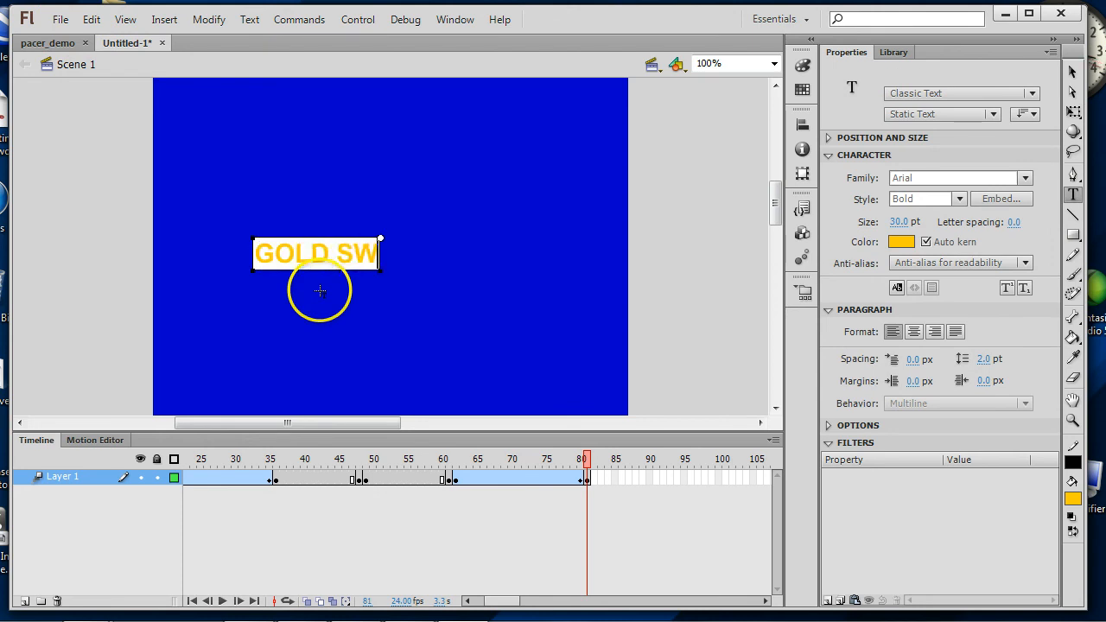
{"action": "type", "text": "AGGER"}
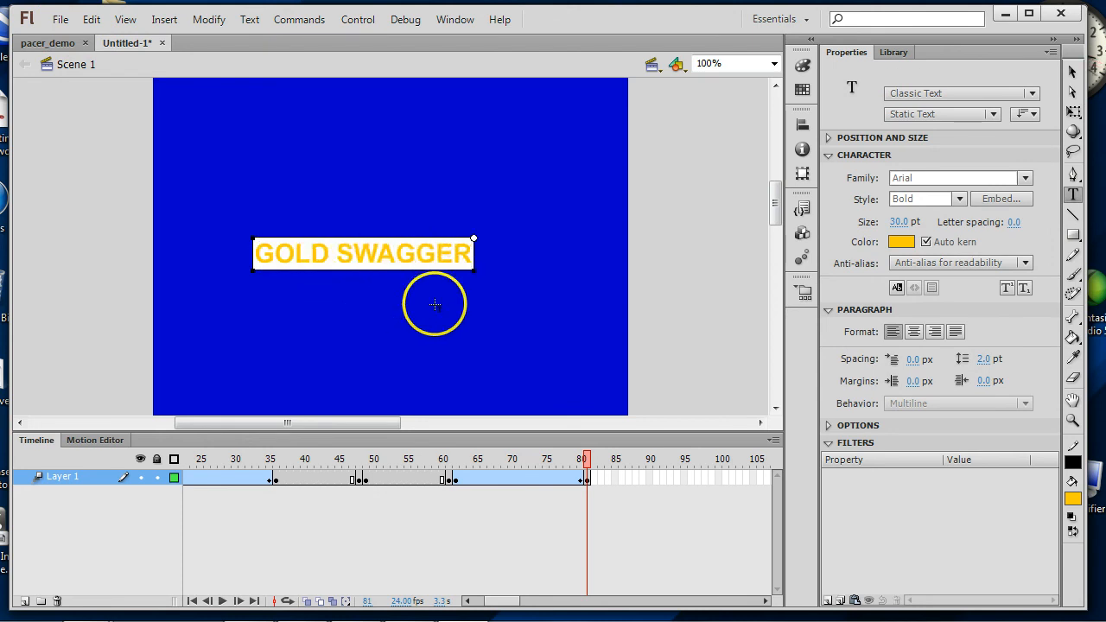
{"action": "left_click", "coordinate": [1072, 72]}
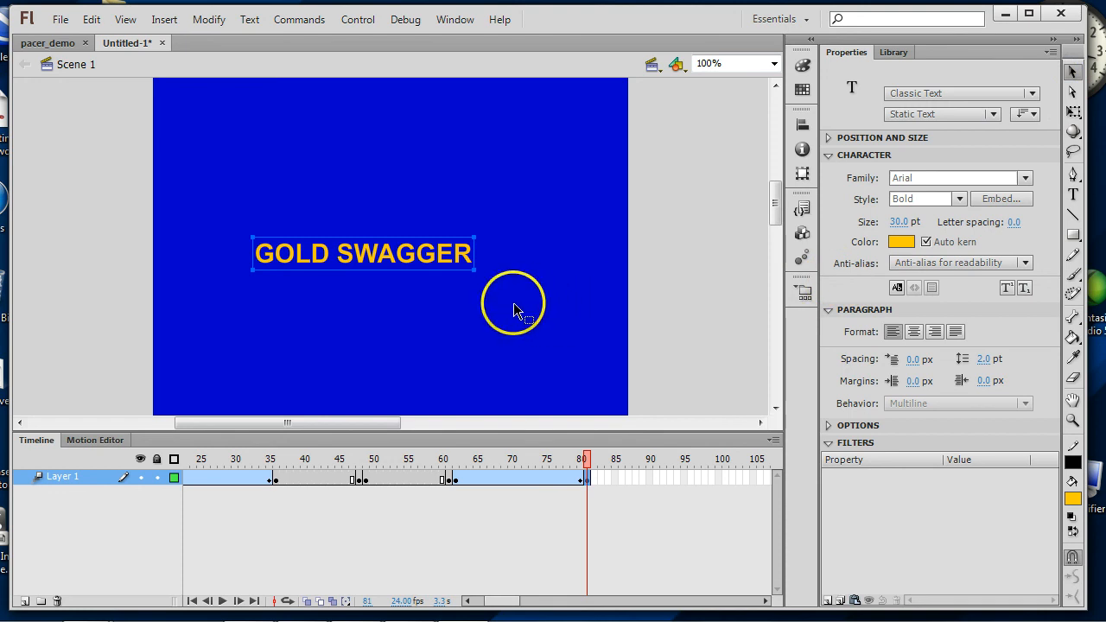
Enlarge the GOLD SWAGGER text until it spans most of the stage width and centre it horizontally
{"action": "key", "text": "q"}
{"action": "left_click_drag", "start_coordinate": [474, 238], "coordinate": [605, 178]}
{"action": "mouse_move", "coordinate": [531, 255]}
{"action": "left_mouse_down"}
{"action": "mouse_move", "coordinate": [545, 270]}
{"action": "mouse_move", "coordinate": [538, 261]}
{"action": "left_mouse_up"}
{"action": "left_click_drag", "start_coordinate": [624, 207], "coordinate": [562, 213]}
{"action": "left_click_drag", "start_coordinate": [523, 246], "coordinate": [523, 232]}
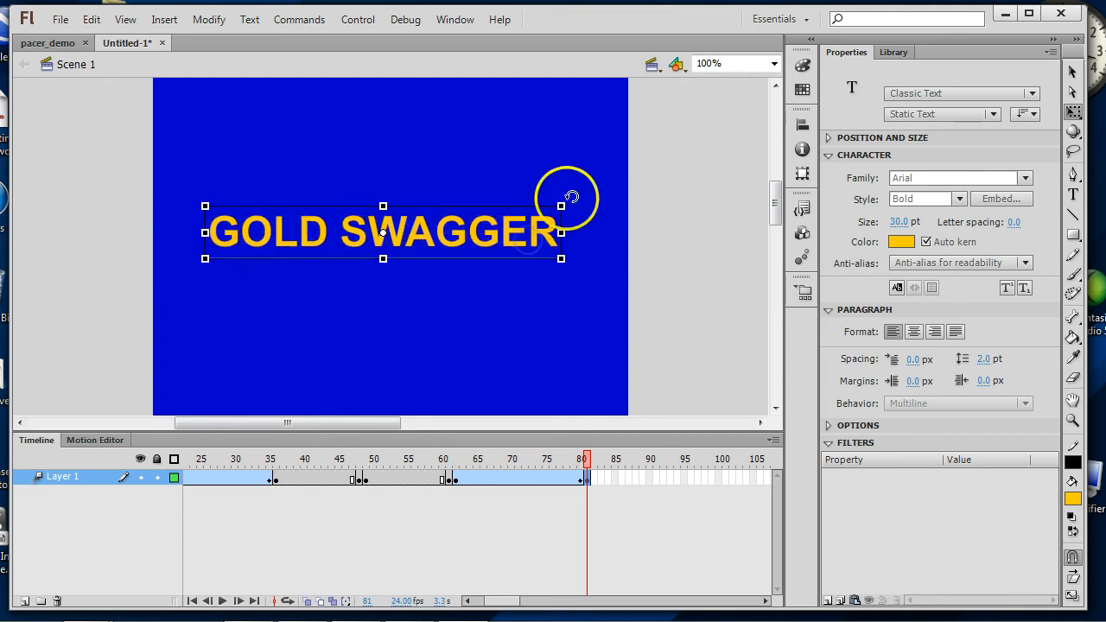
{"action": "left_click_drag", "start_coordinate": [562, 198], "coordinate": [560, 205]}
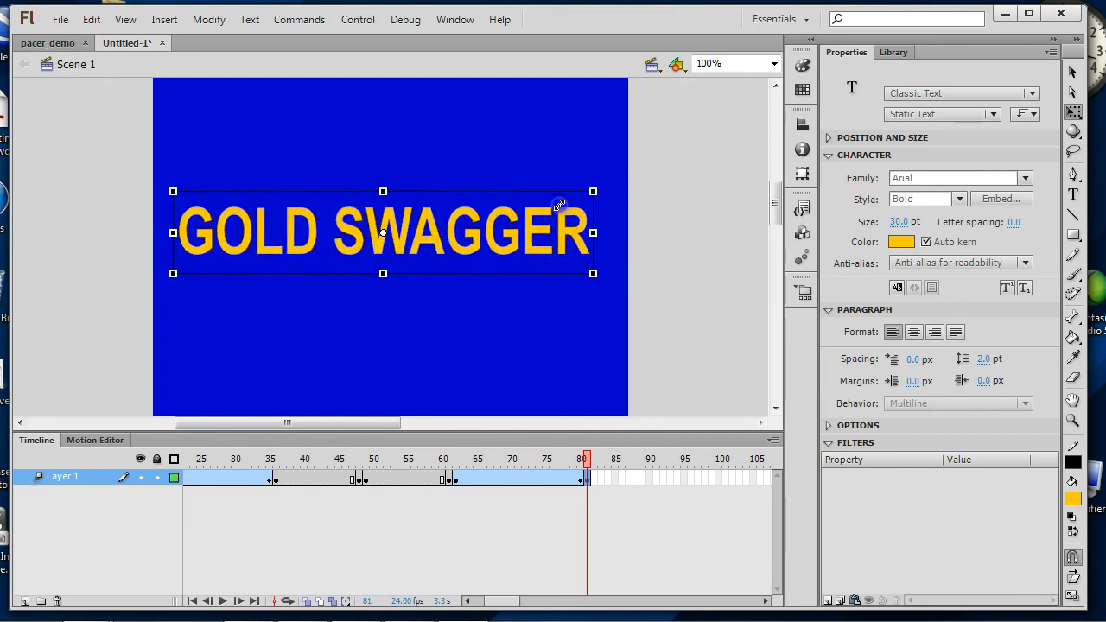
{"action": "left_click_drag", "start_coordinate": [510, 239], "coordinate": [520, 239]}
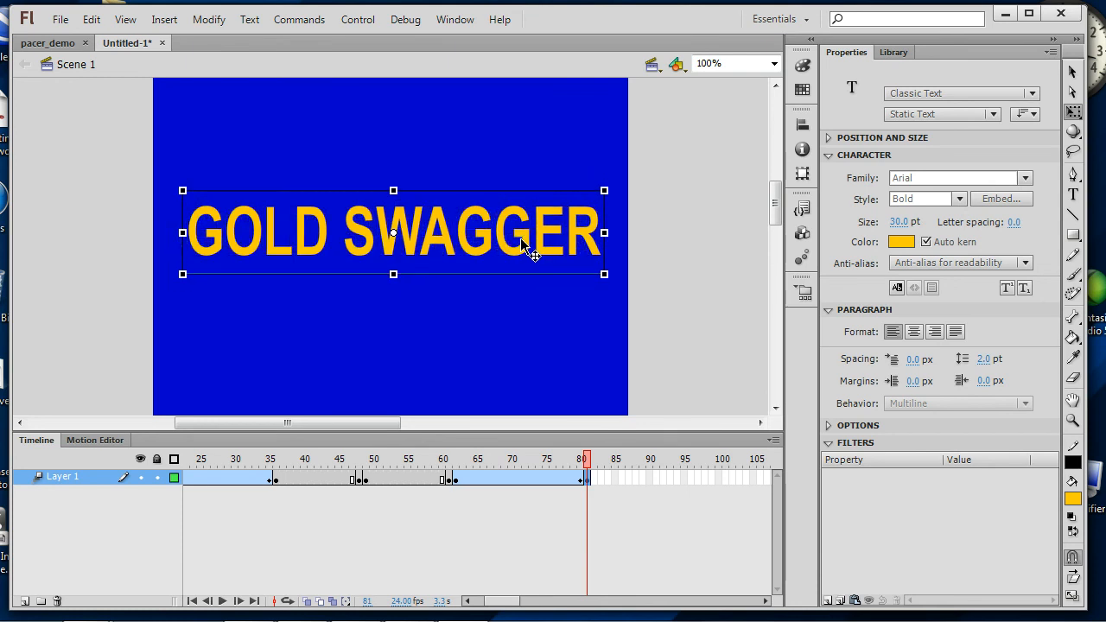
Convert the GOLD SWAGGER text to a Movie Clip symbol and give it a motion tween running to frame 105
{"action": "left_click", "coordinate": [1072, 71]}
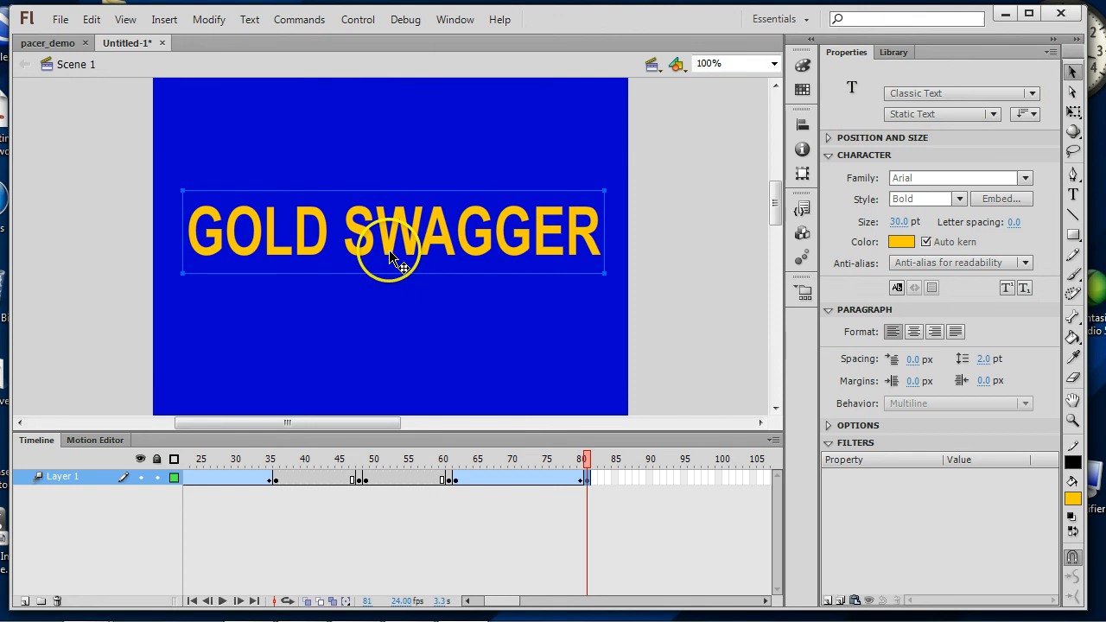
{"action": "key", "text": "F8"}
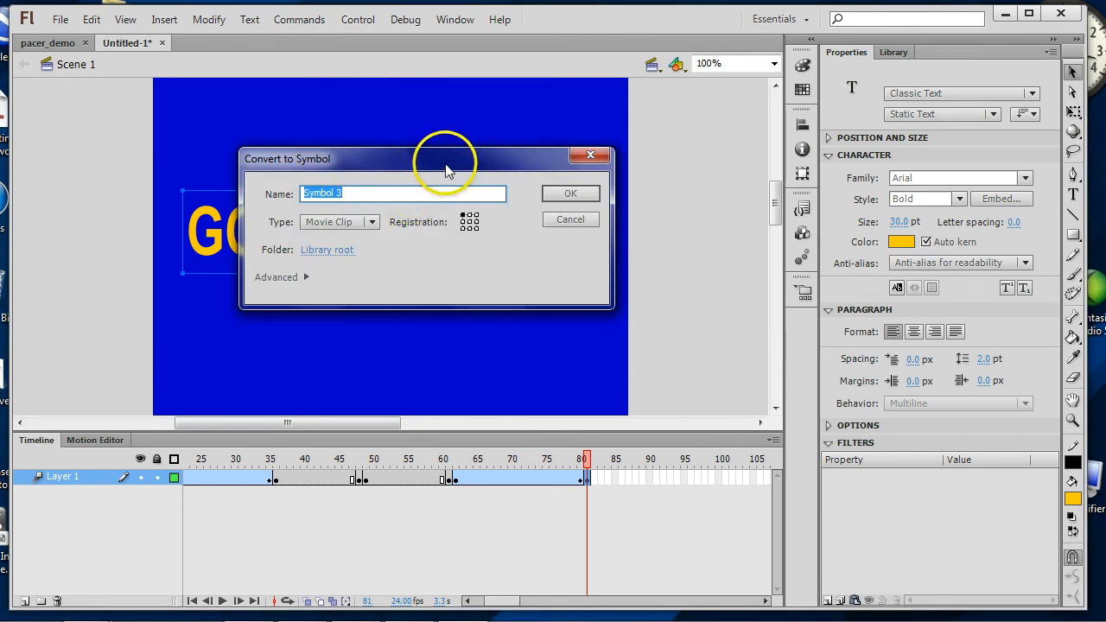
{"action": "left_click_drag", "start_coordinate": [446, 169], "coordinate": [420, 164]}
{"action": "left_click", "coordinate": [541, 188]}
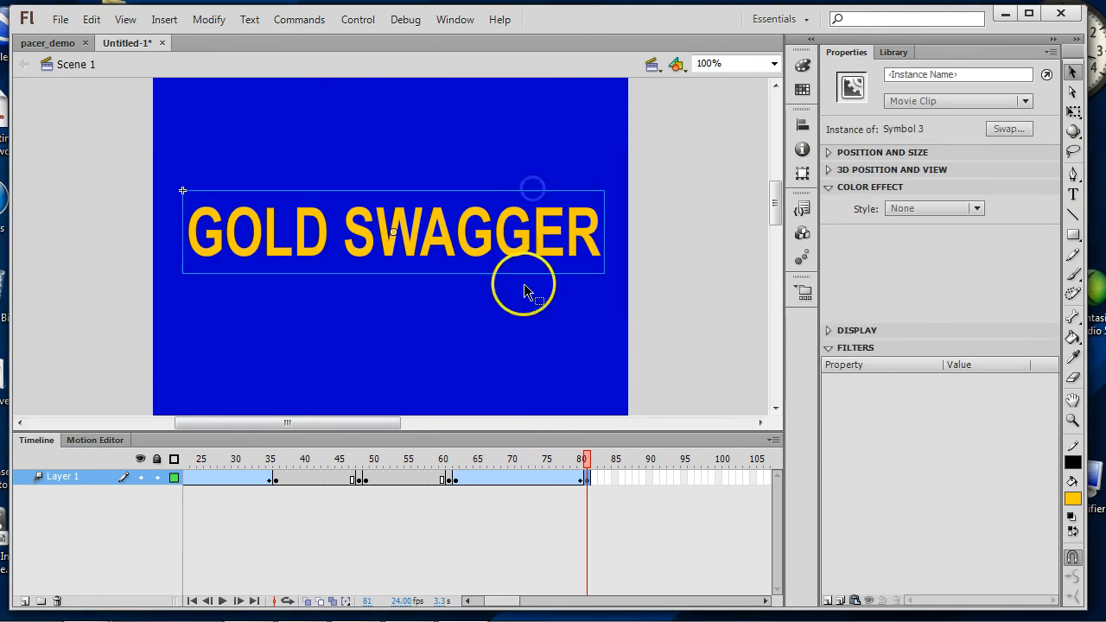
{"action": "right_click", "coordinate": [476, 252]}
{"action": "left_click", "coordinate": [529, 8]}
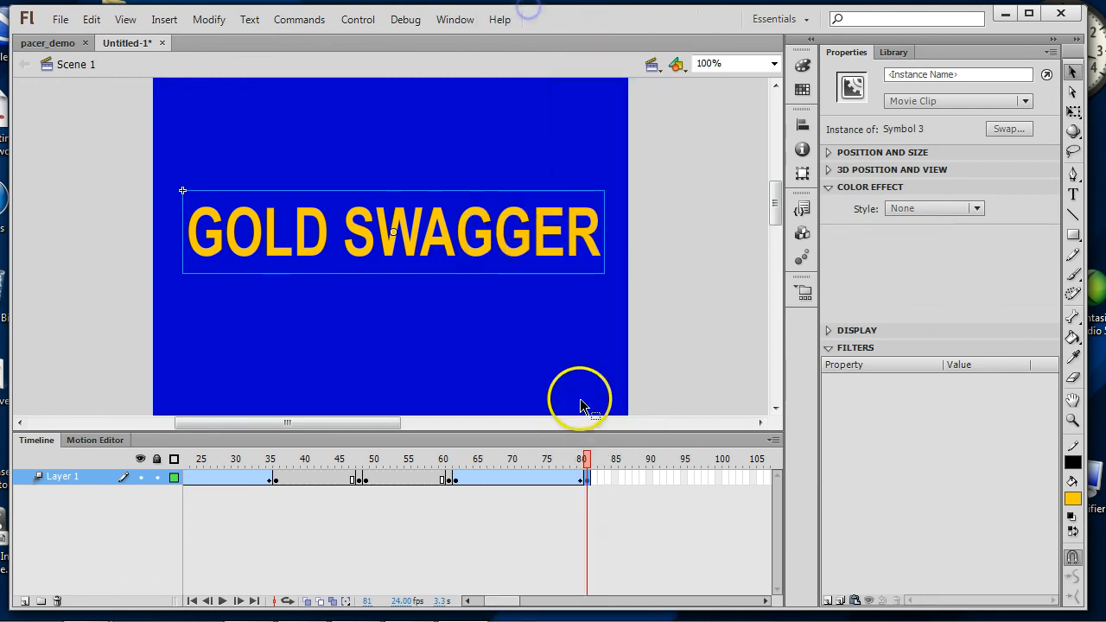
{"action": "left_click_drag", "start_coordinate": [587, 479], "coordinate": [756, 478]}
{"action": "left_click_drag", "start_coordinate": [488, 603], "coordinate": [507, 605]}
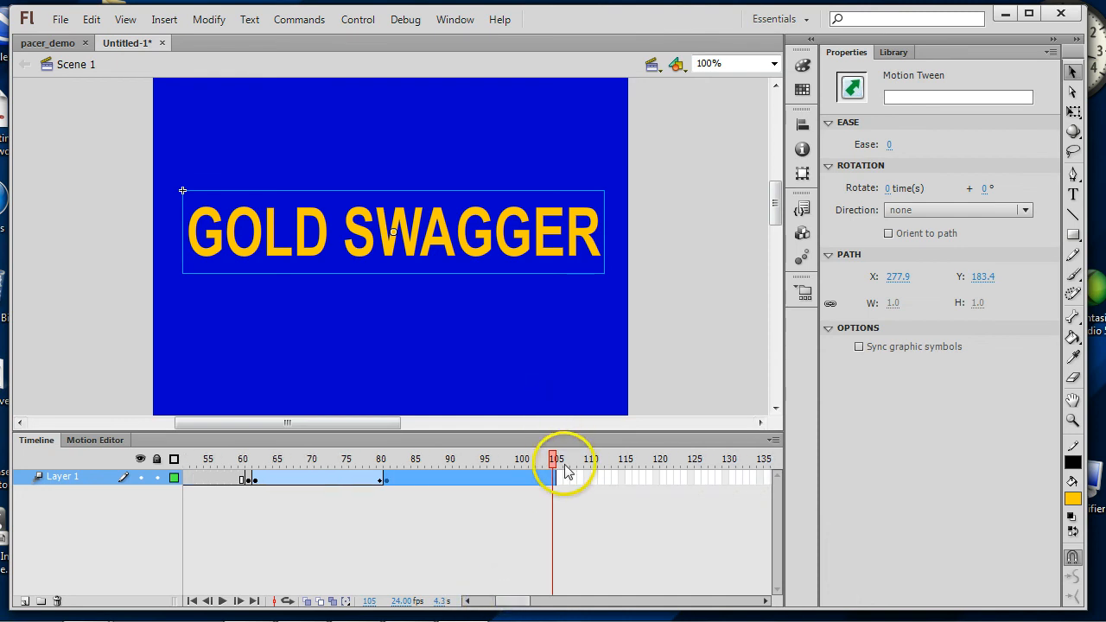
Shrink GOLD SWAGGER at frame 105 to about one fifth of its size around its centre and play back the tween
{"action": "left_click", "coordinate": [538, 265]}
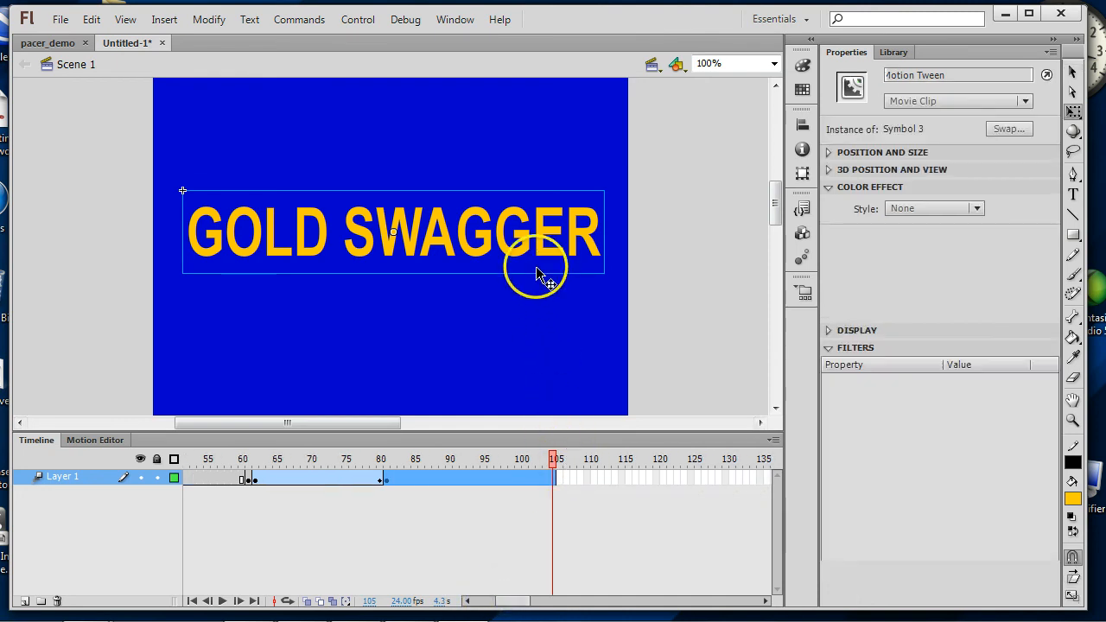
{"action": "key", "text": "q"}
{"action": "left_click_drag", "start_coordinate": [598, 194], "coordinate": [471, 223]}
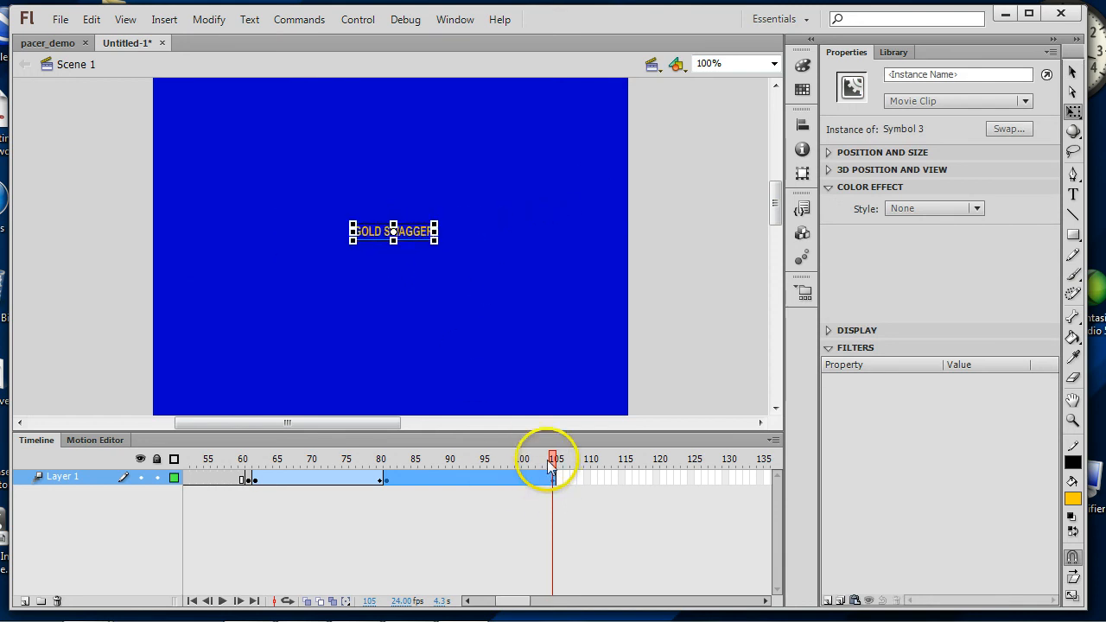
{"action": "left_click_drag", "start_coordinate": [554, 461], "coordinate": [445, 478]}
{"action": "key", "text": "Return"}
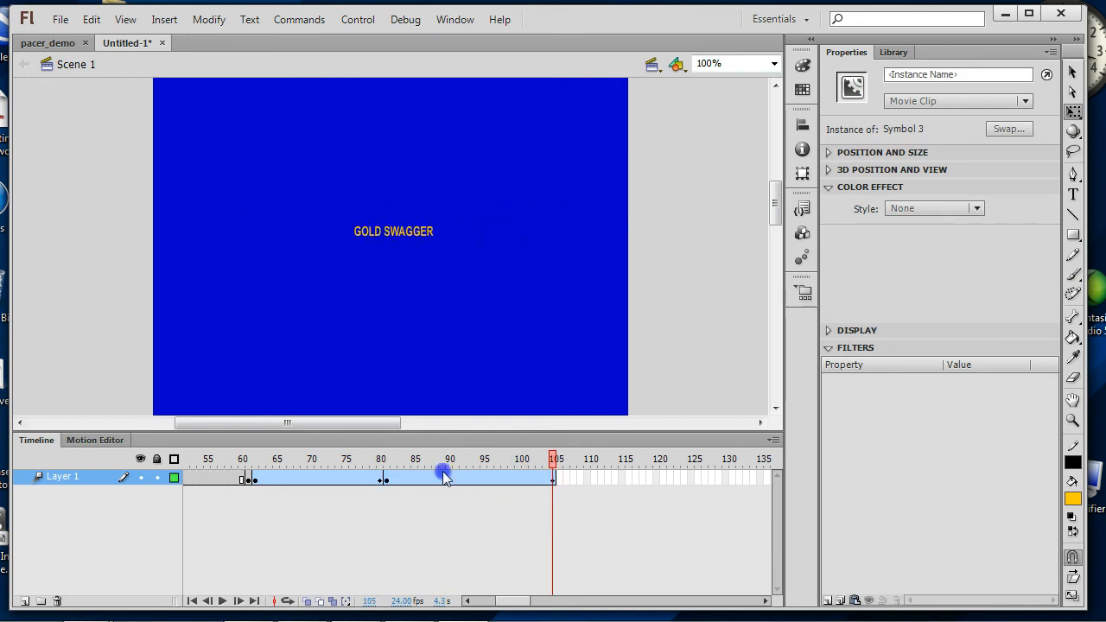
{"action": "left_click", "coordinate": [444, 478]}
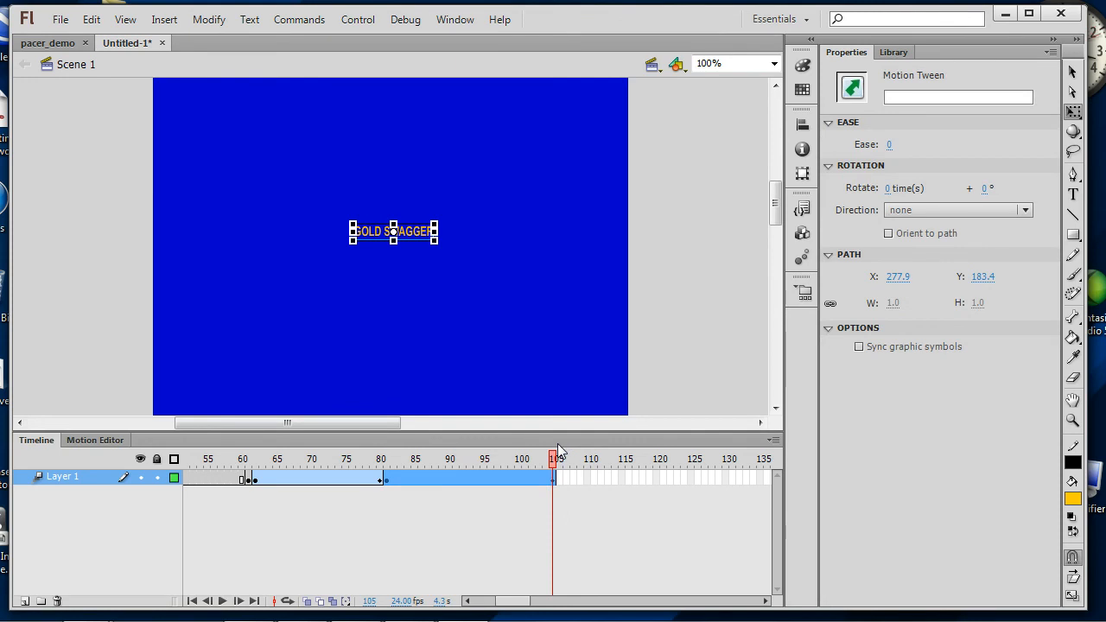
{"action": "key", "text": "Return"}
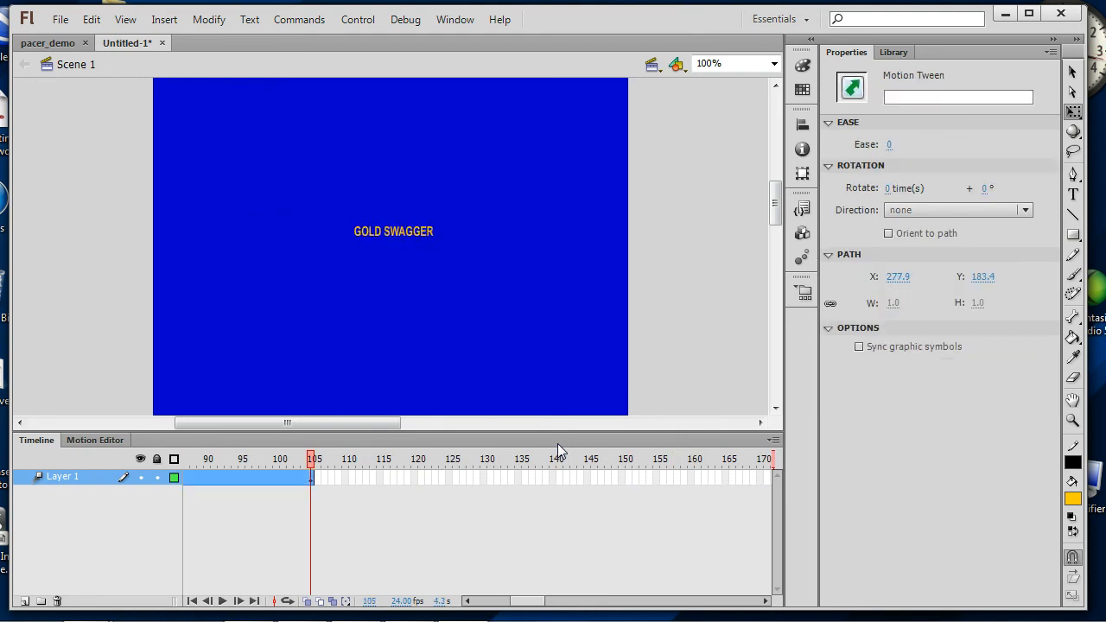
{"action": "left_click", "coordinate": [143, 208]}
{"action": "left_click", "coordinate": [233, 353]}
{"action": "left_click", "coordinate": [252, 357]}
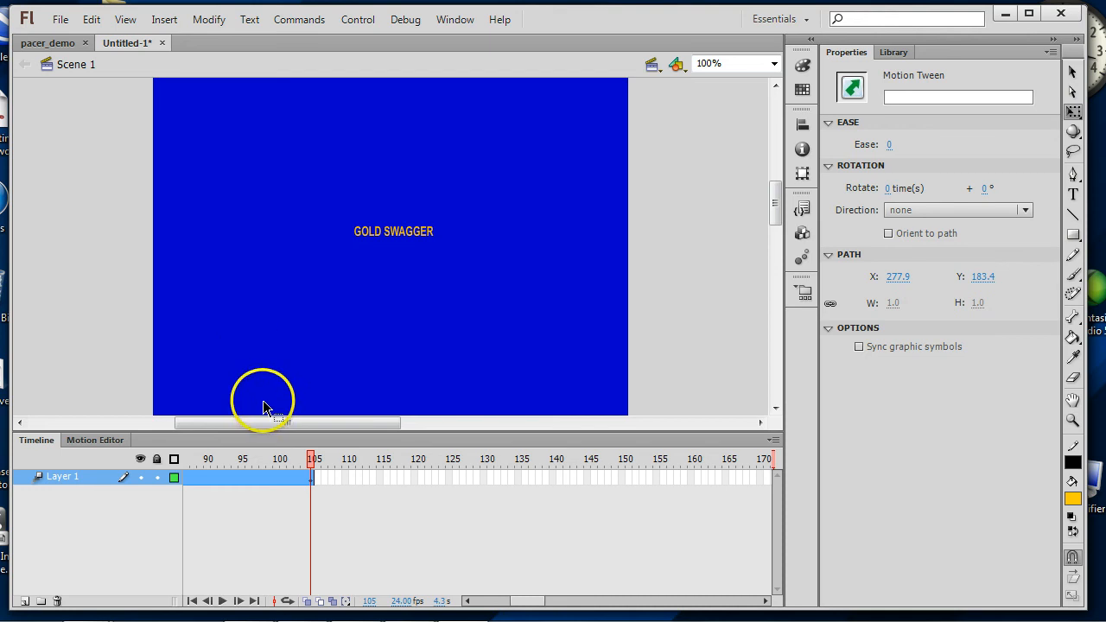